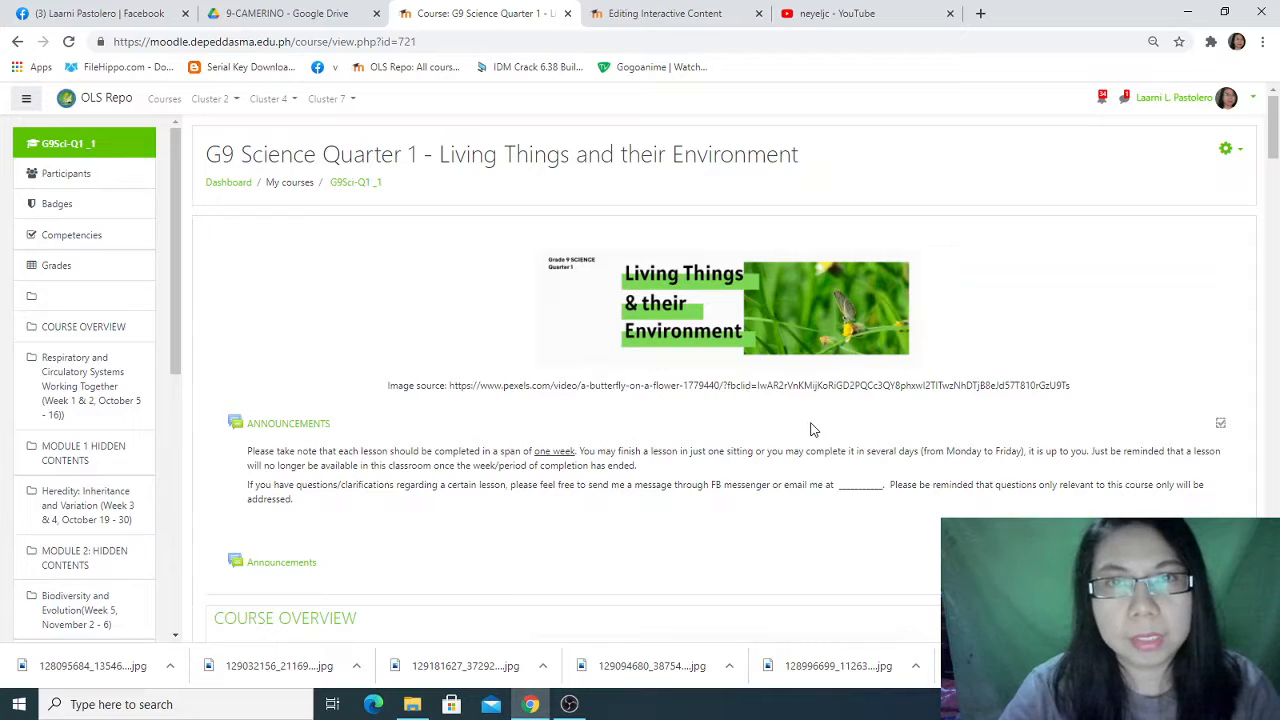
Turn on editing for the G9 Science Quarter 1 course and add one new topic section at its end.
scroll(808, 412, down, 3)
scroll(808, 409, up, 3)
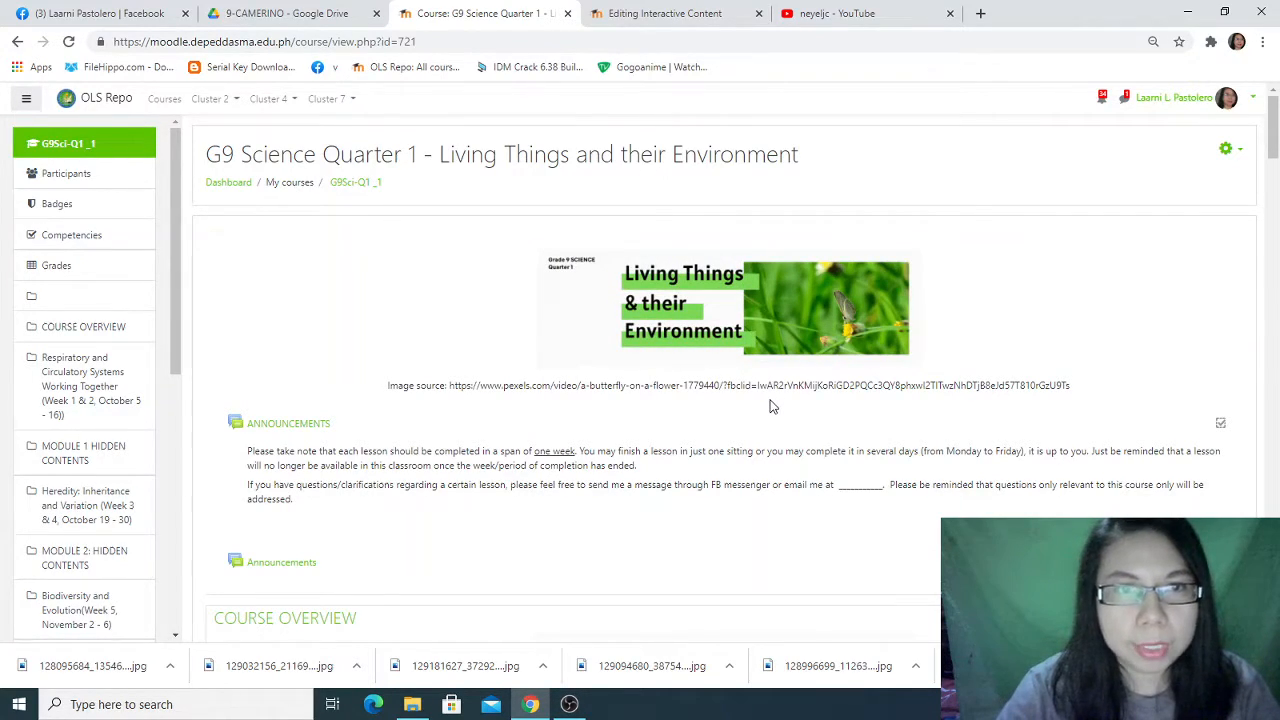
click(1228, 152)
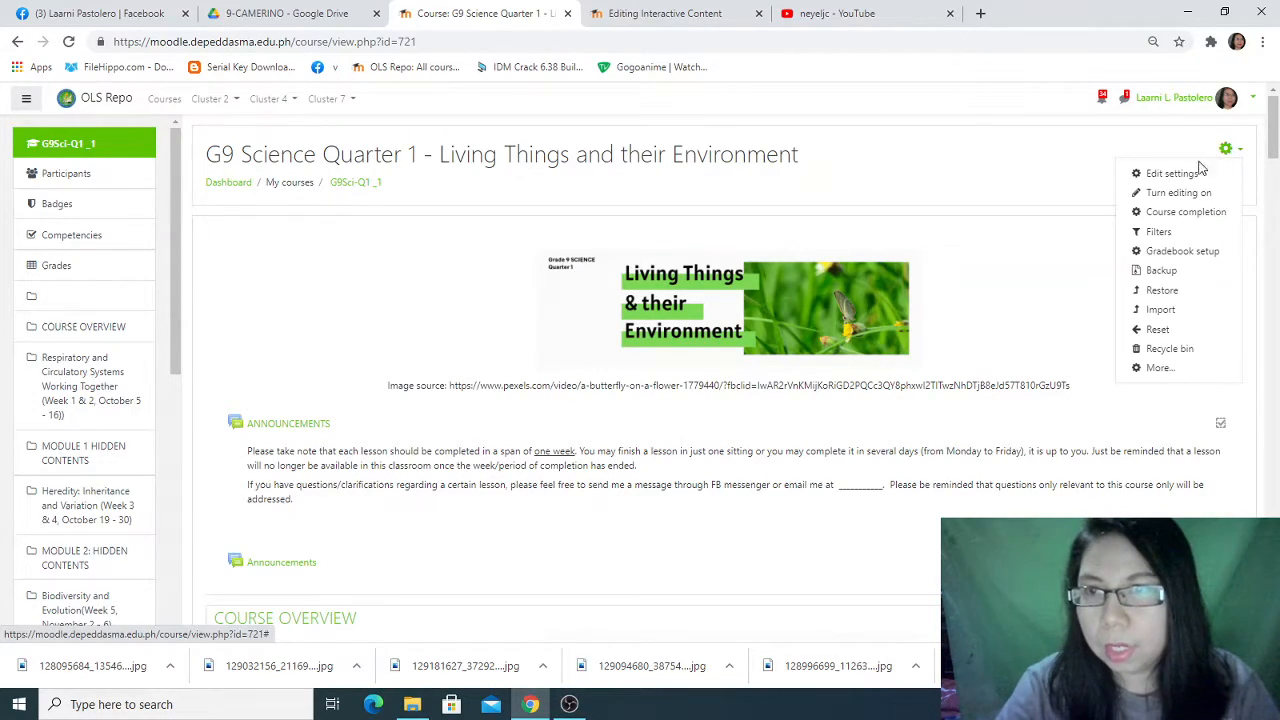
click(1177, 194)
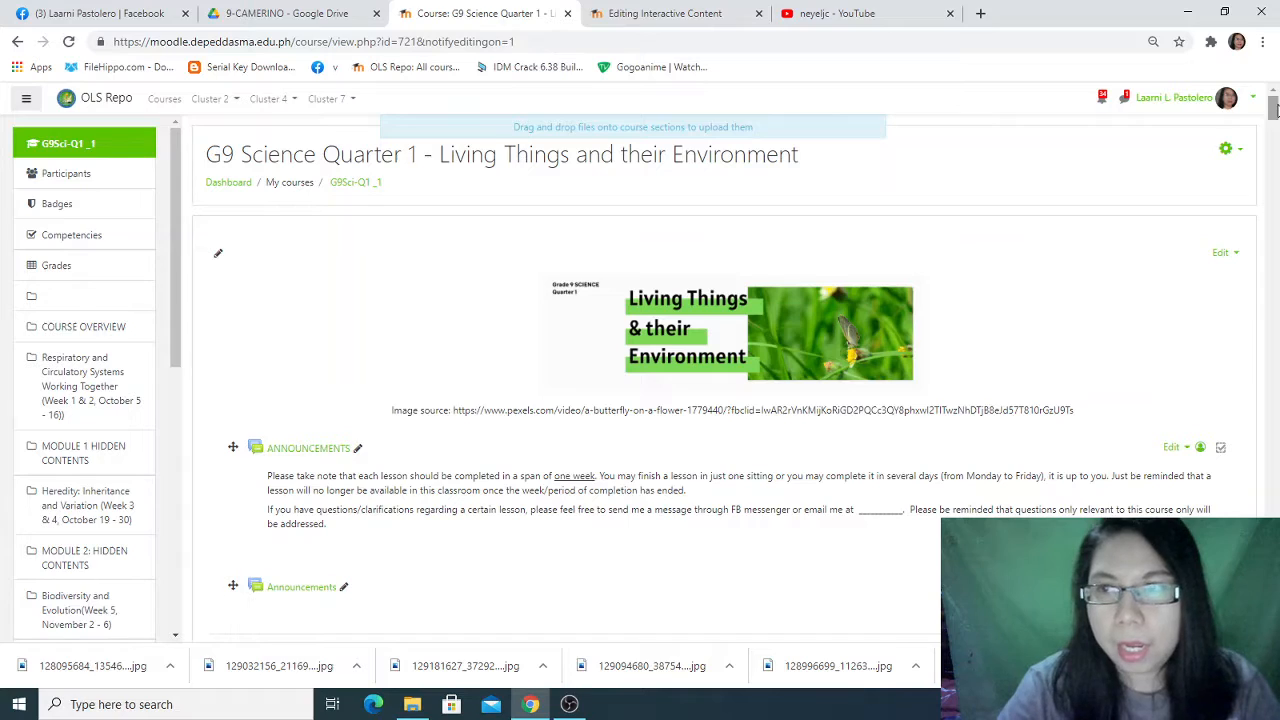
drag(1275, 110, 1268, 480)
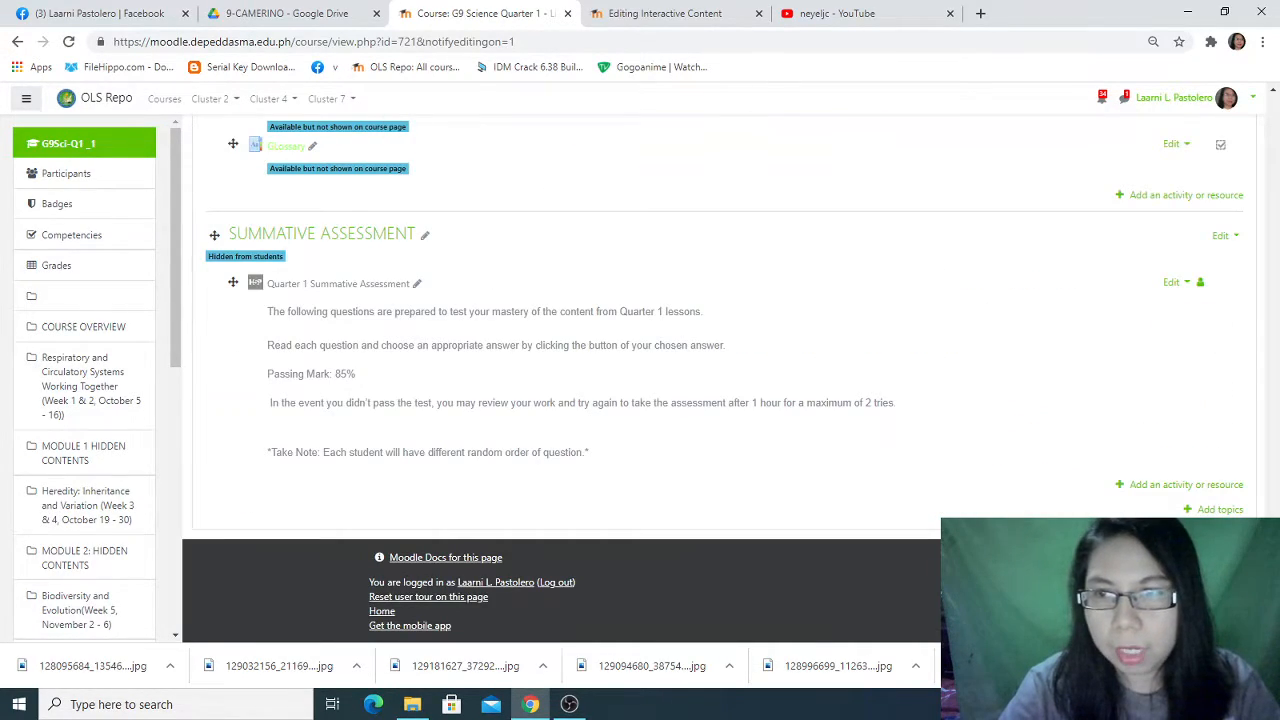
click(1213, 511)
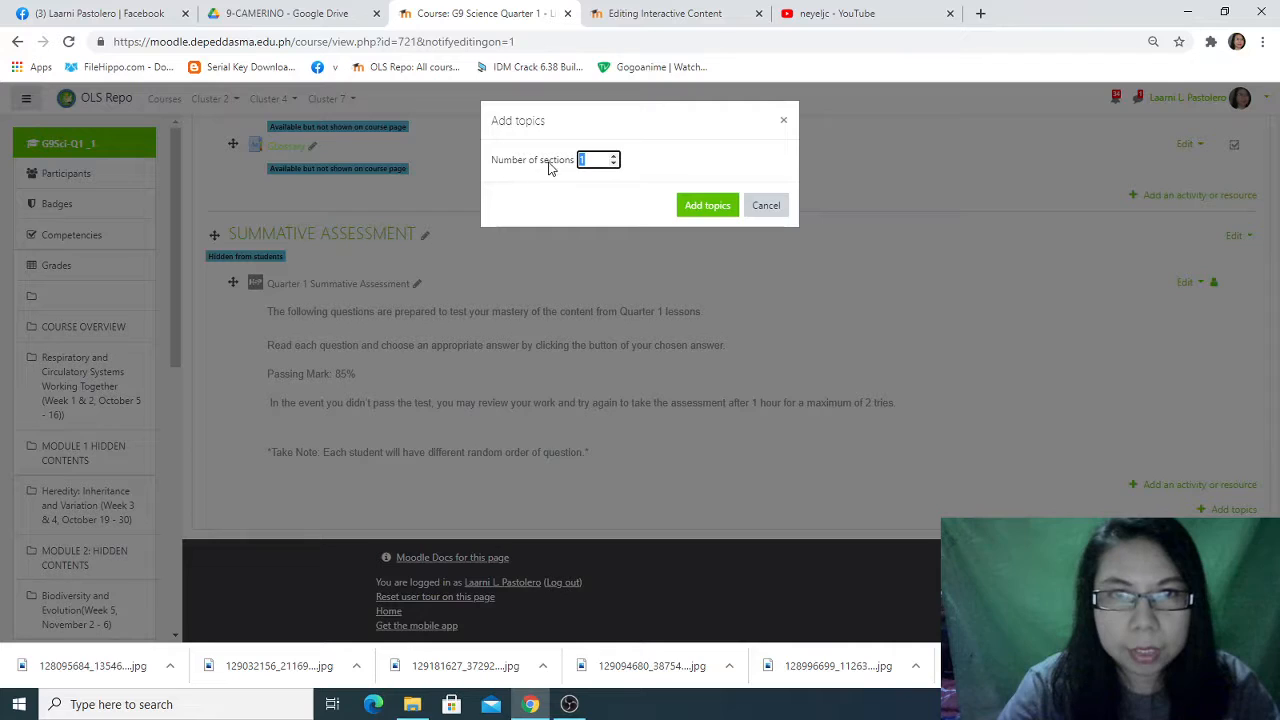
click(707, 208)
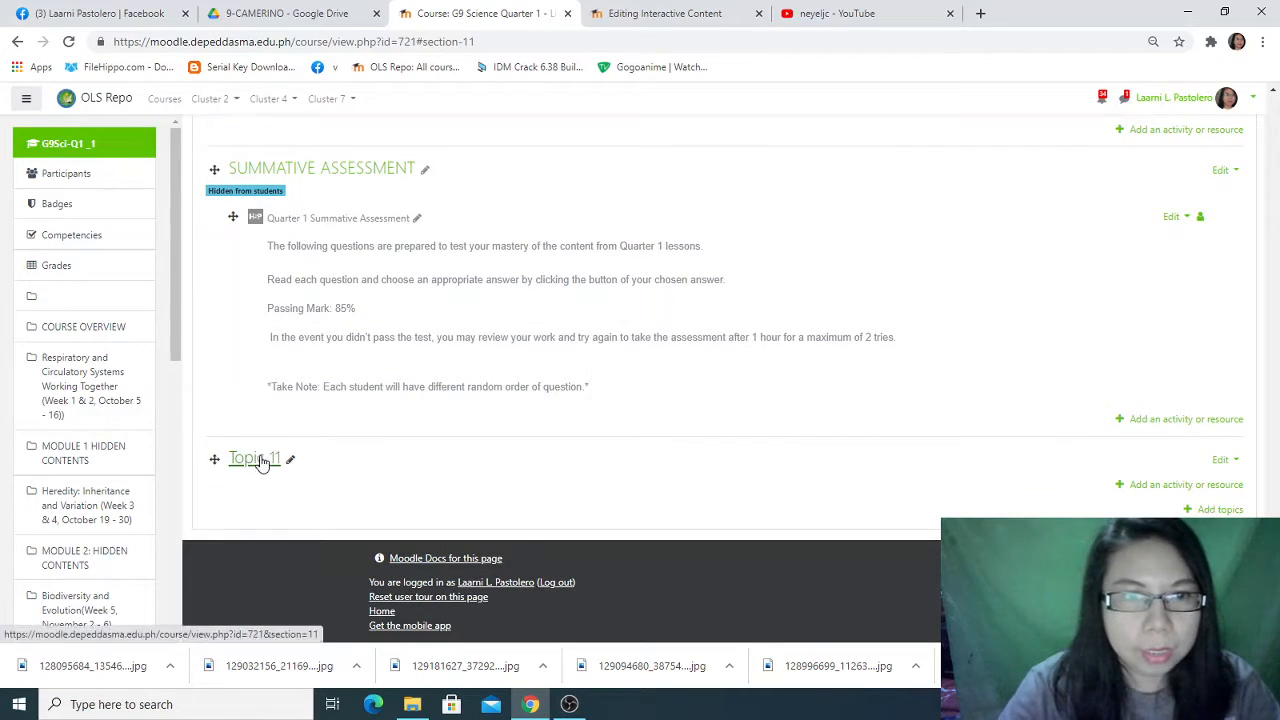
Rename the newly added Topic 11 section as "Summative Test".
click(288, 458)
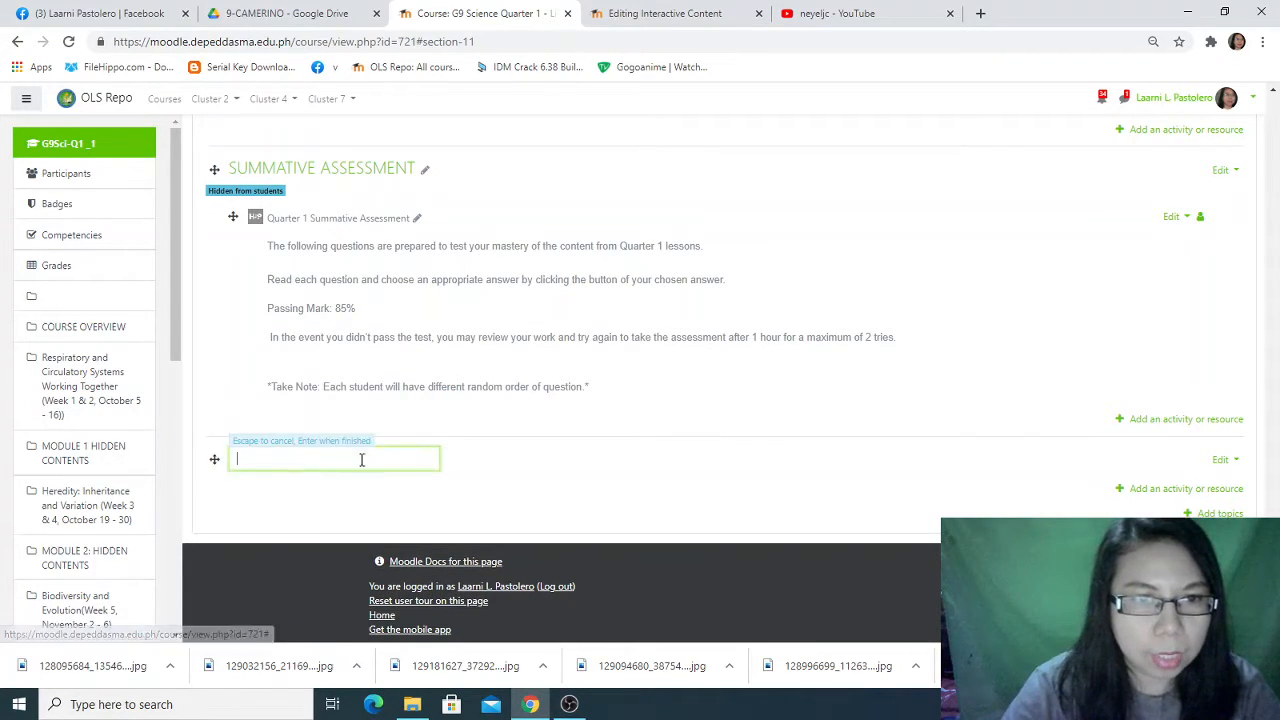
text(Summ)
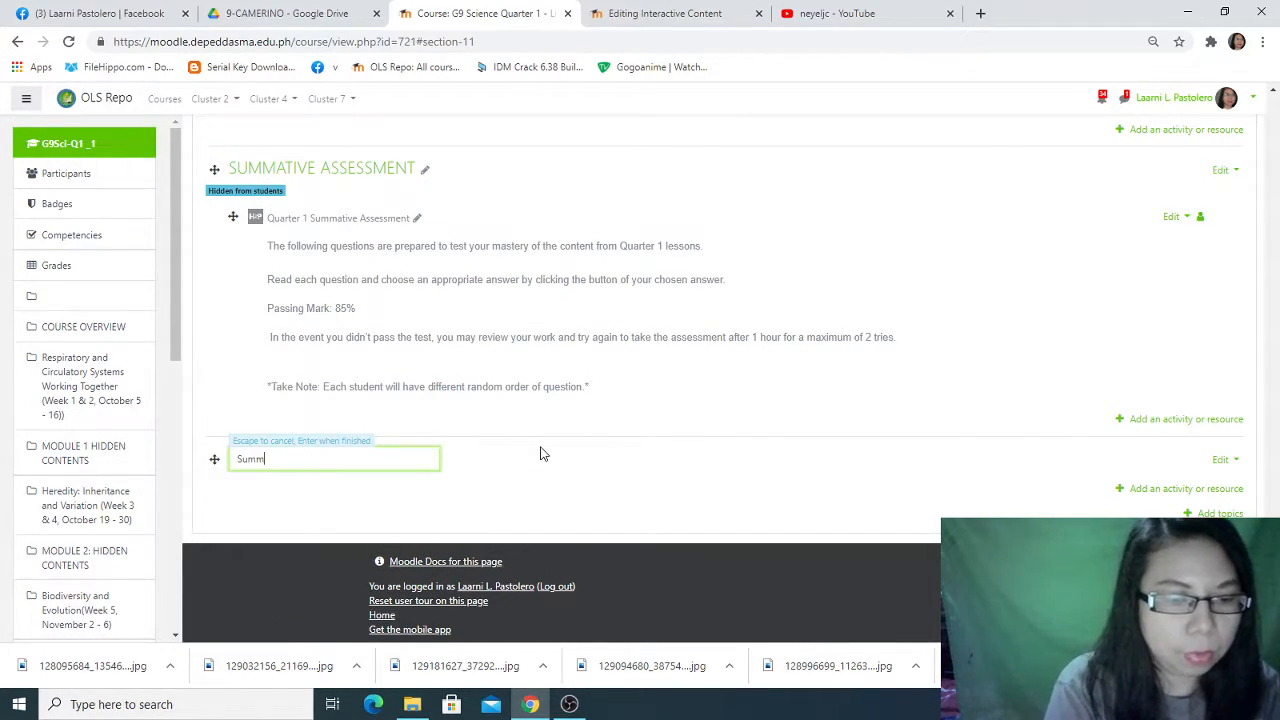
text(ative Test)
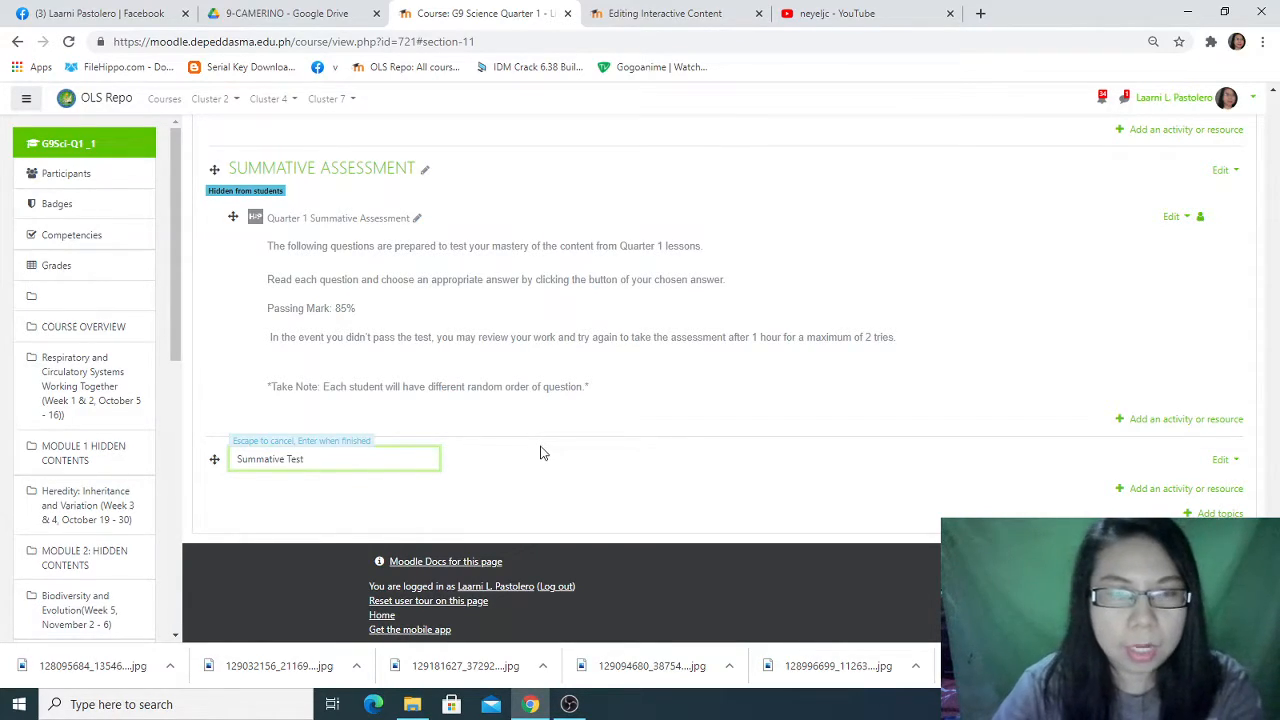
key(Return)
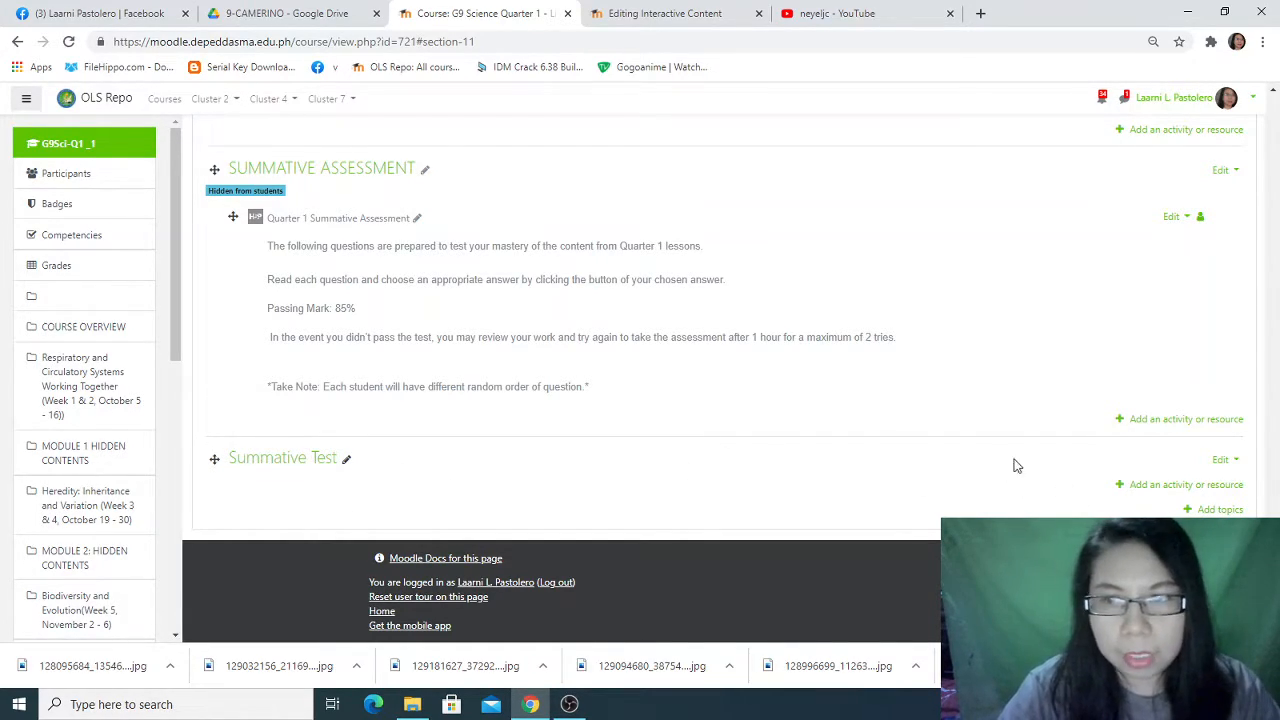
Add an Interactive Content (H5P) activity to the Summative Test section.
click(1159, 486)
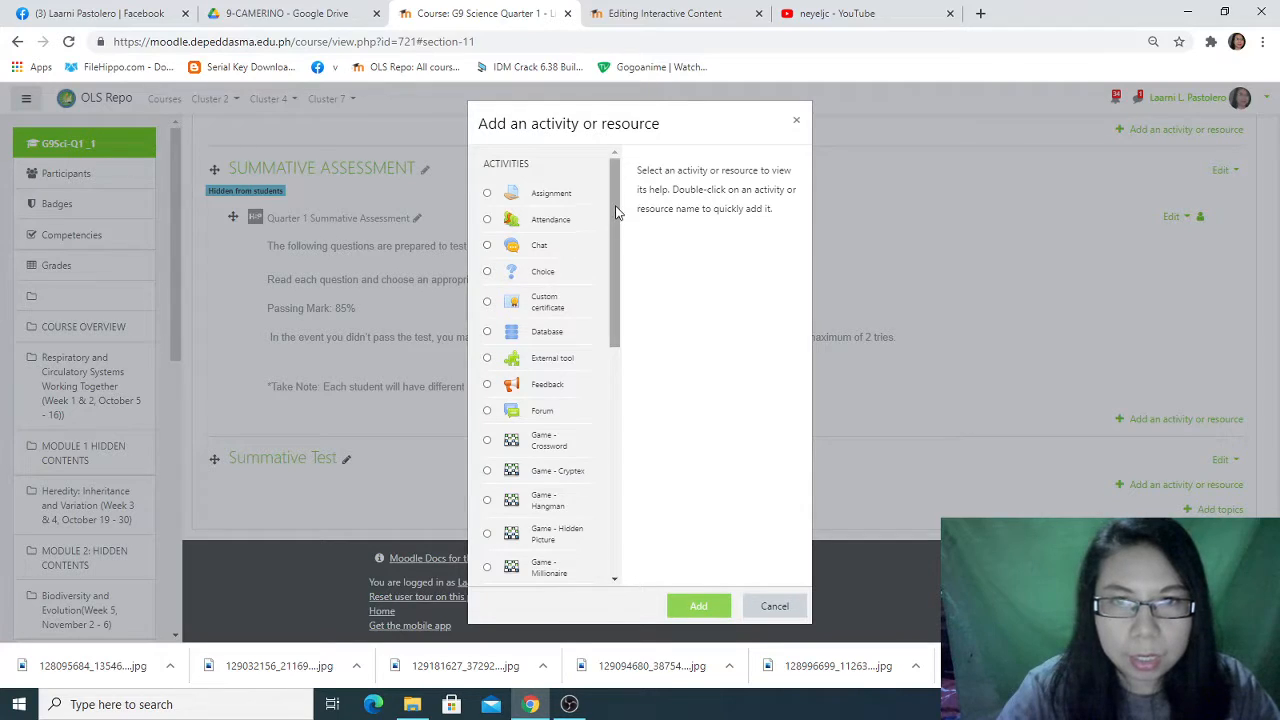
scroll(614, 258, down, 1)
drag(614, 258, 610, 391)
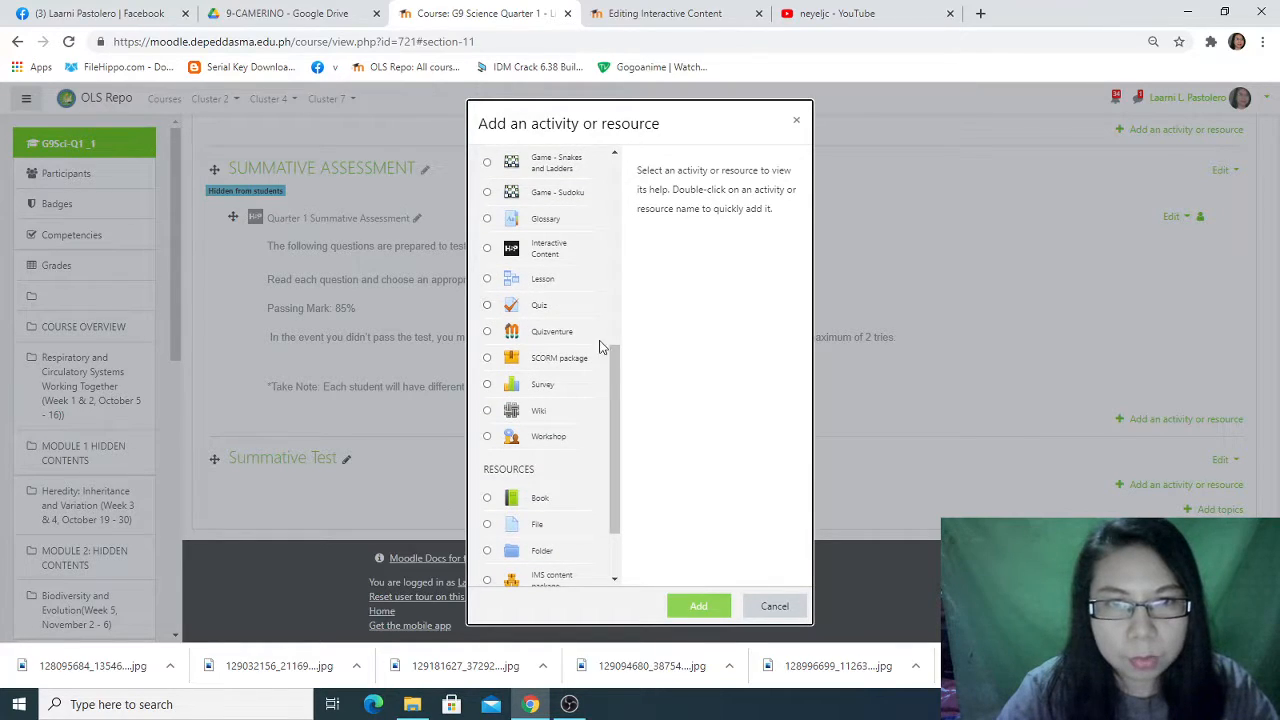
scroll(622, 371, up, 1)
scroll(622, 362, up, 2)
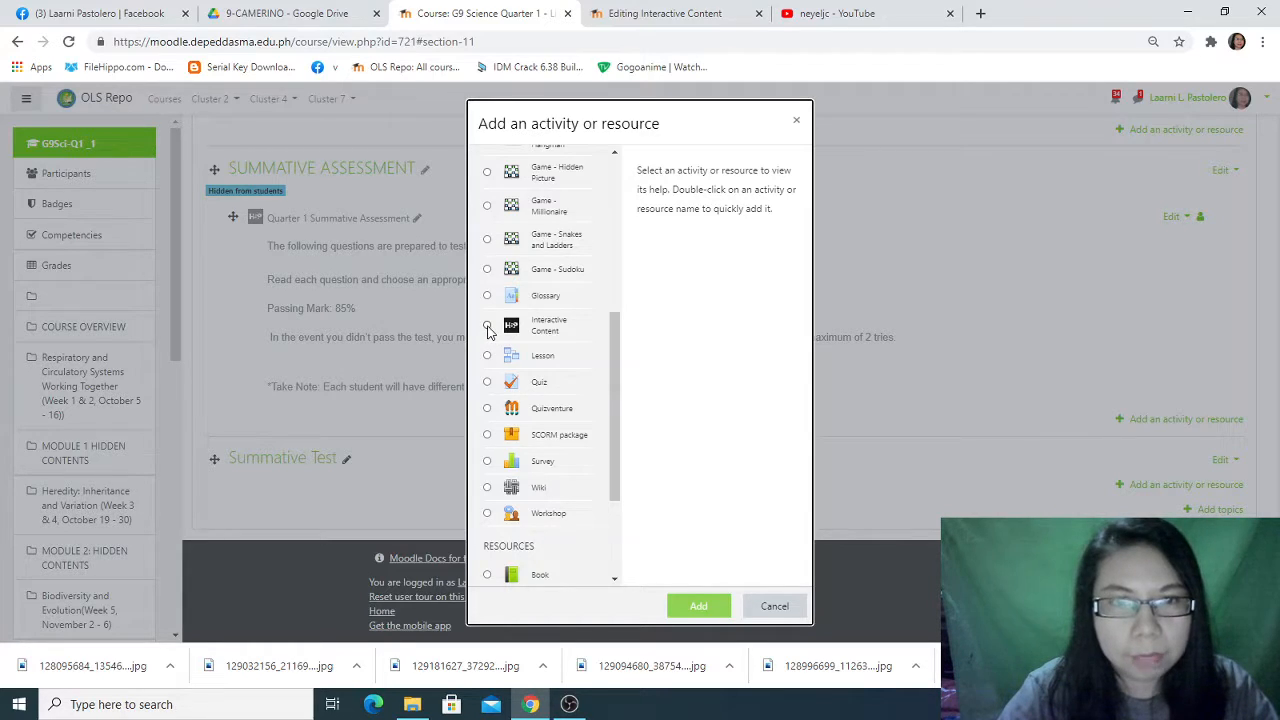
click(487, 327)
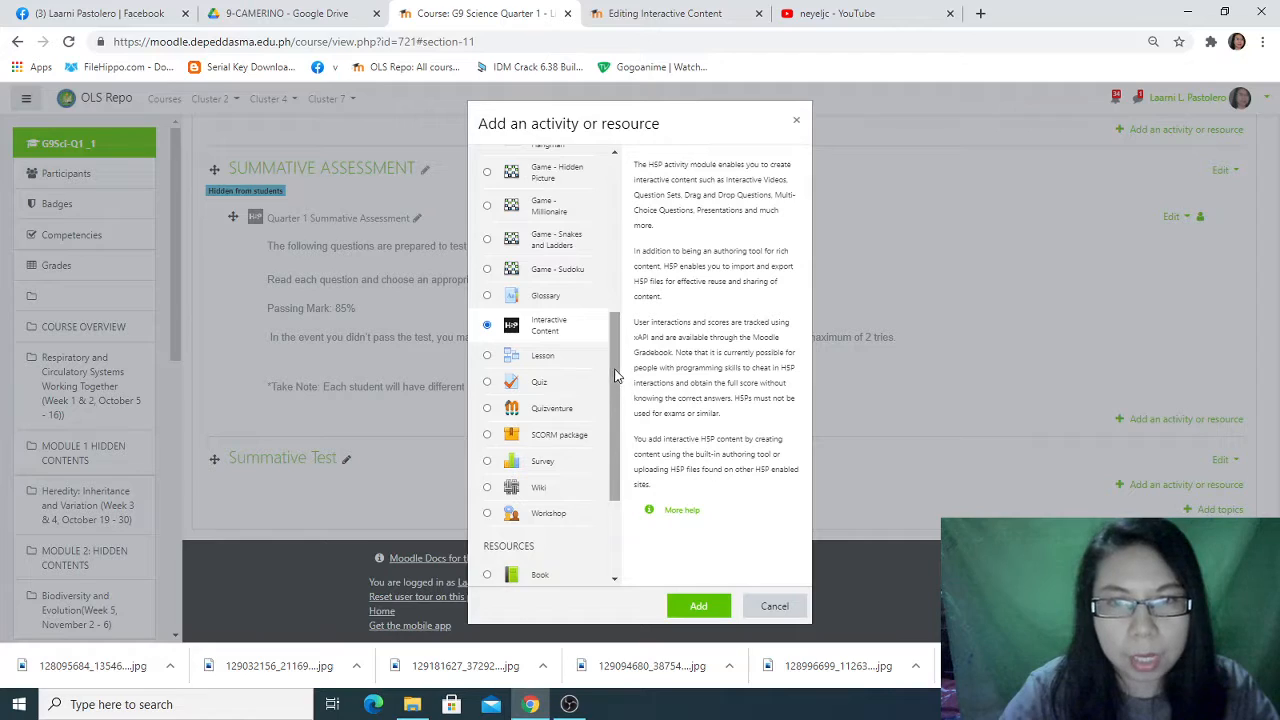
drag(617, 383, 612, 459)
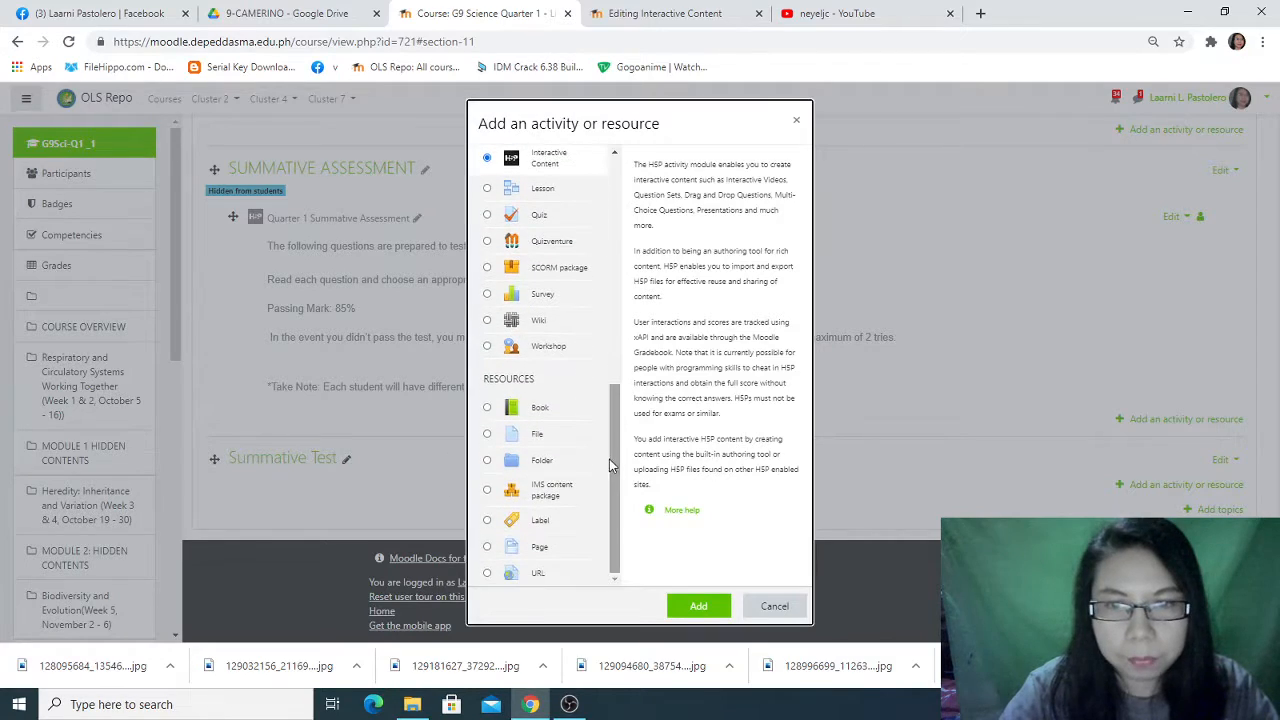
click(697, 606)
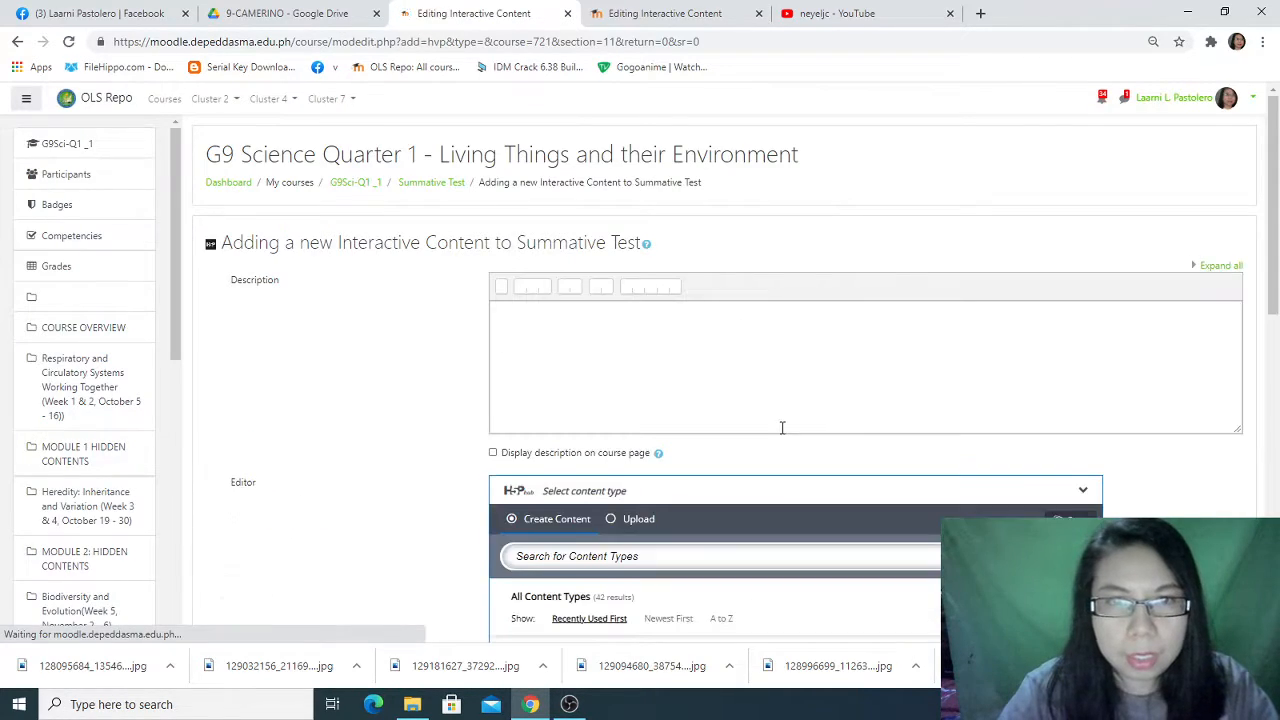
Copy the full description from the existing Quarter 1 Summative Assessment into the new activity's description.
click(556, 341)
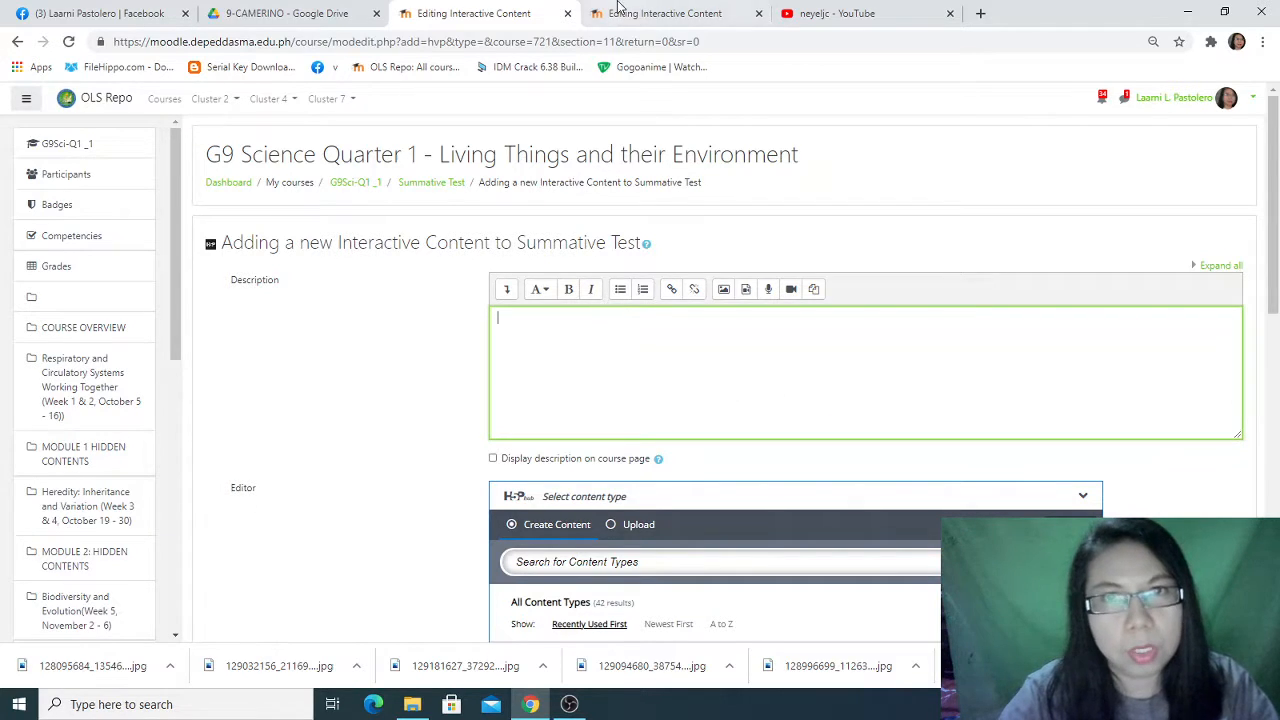
click(645, 12)
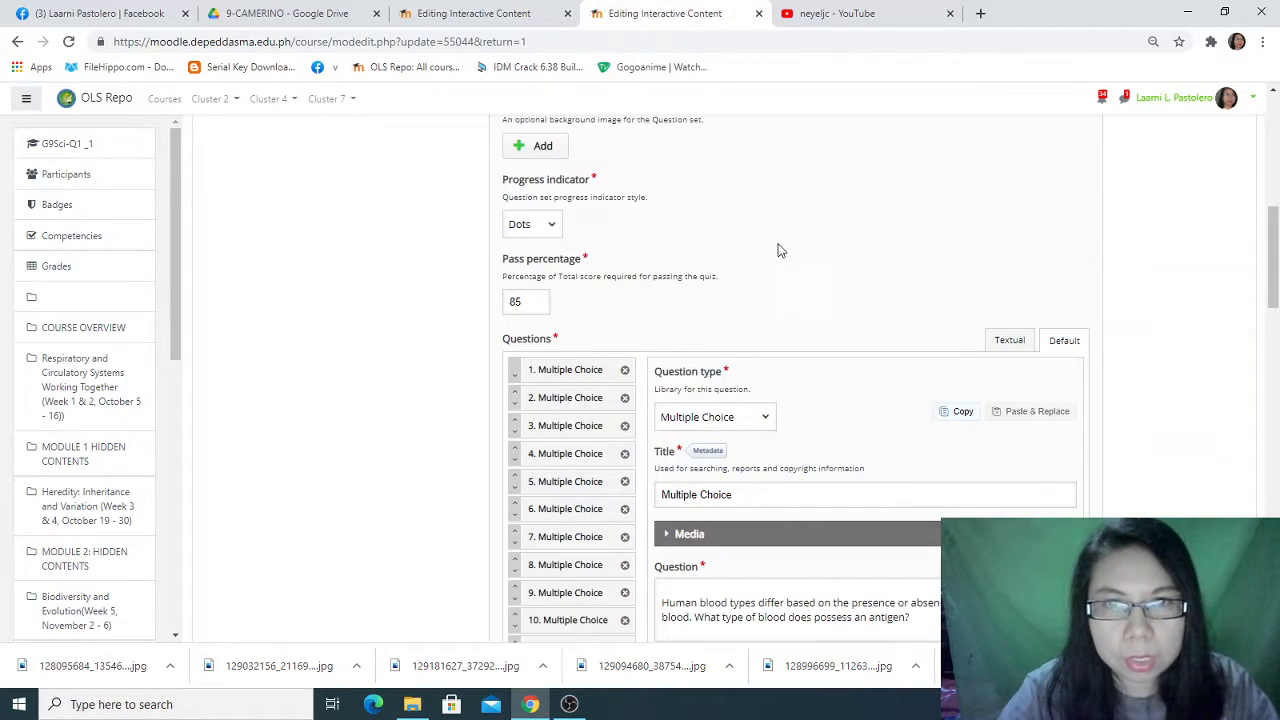
scroll(787, 238, up, 5)
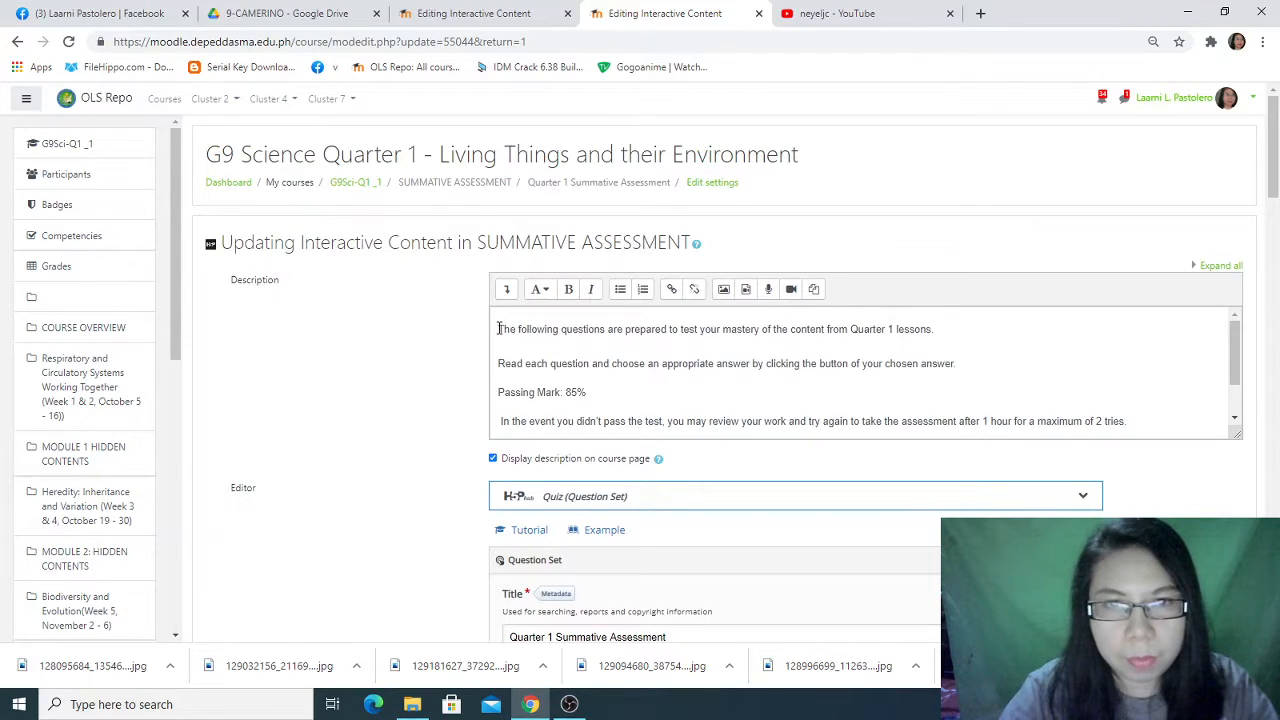
drag(498, 328, 1006, 460)
key(ctrl+c)
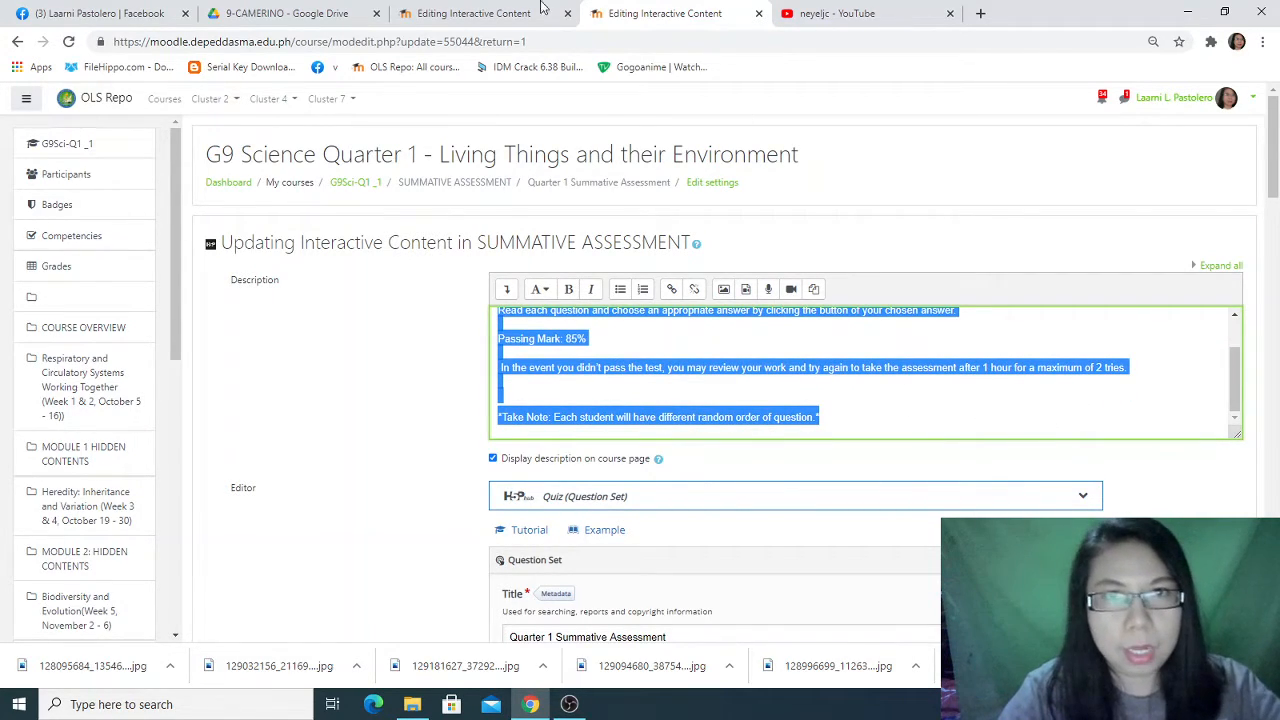
click(483, 15)
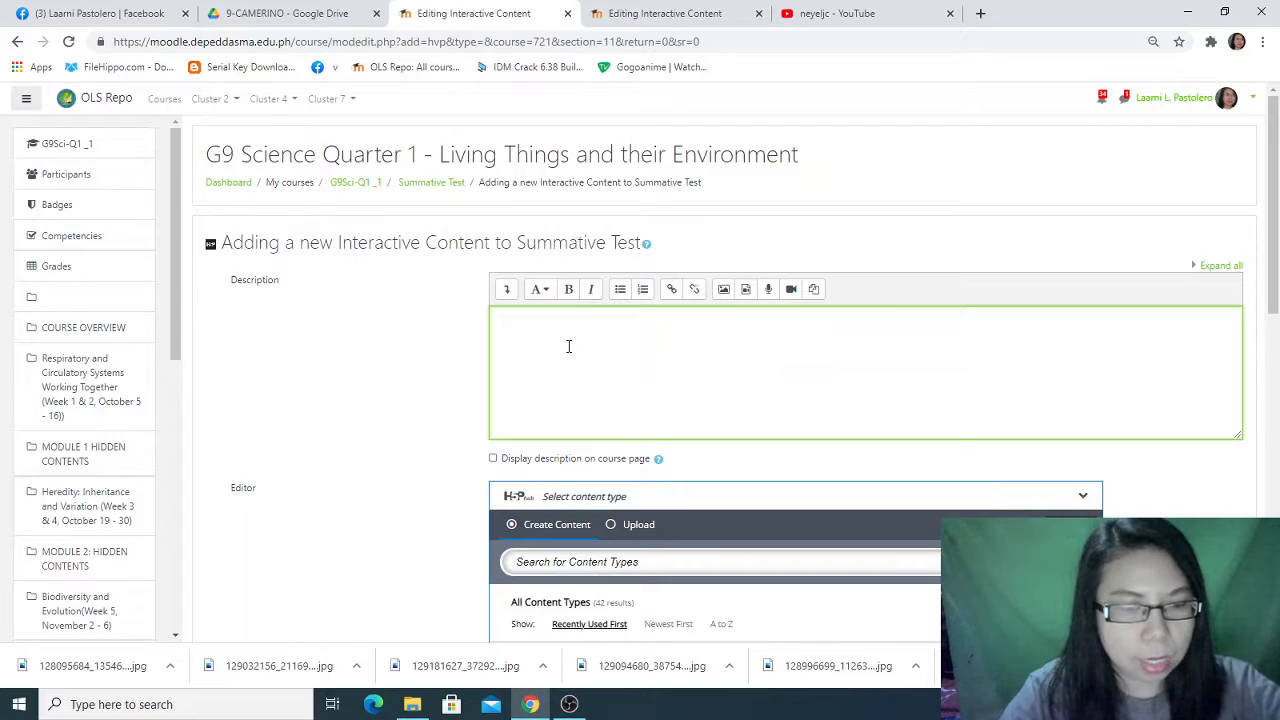
key(ctrl+v)
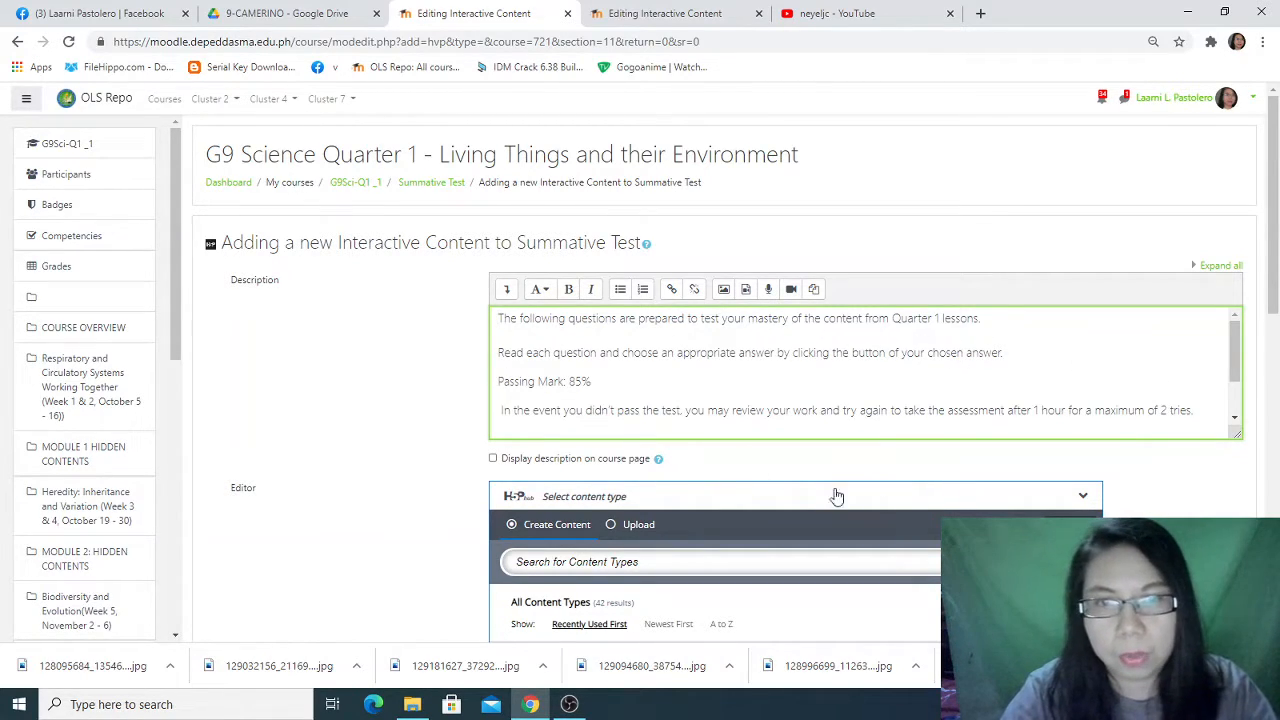
Enable displaying the new activity's description on the course page.
scroll(1100, 490, down, 2)
scroll(1163, 445, down, 2)
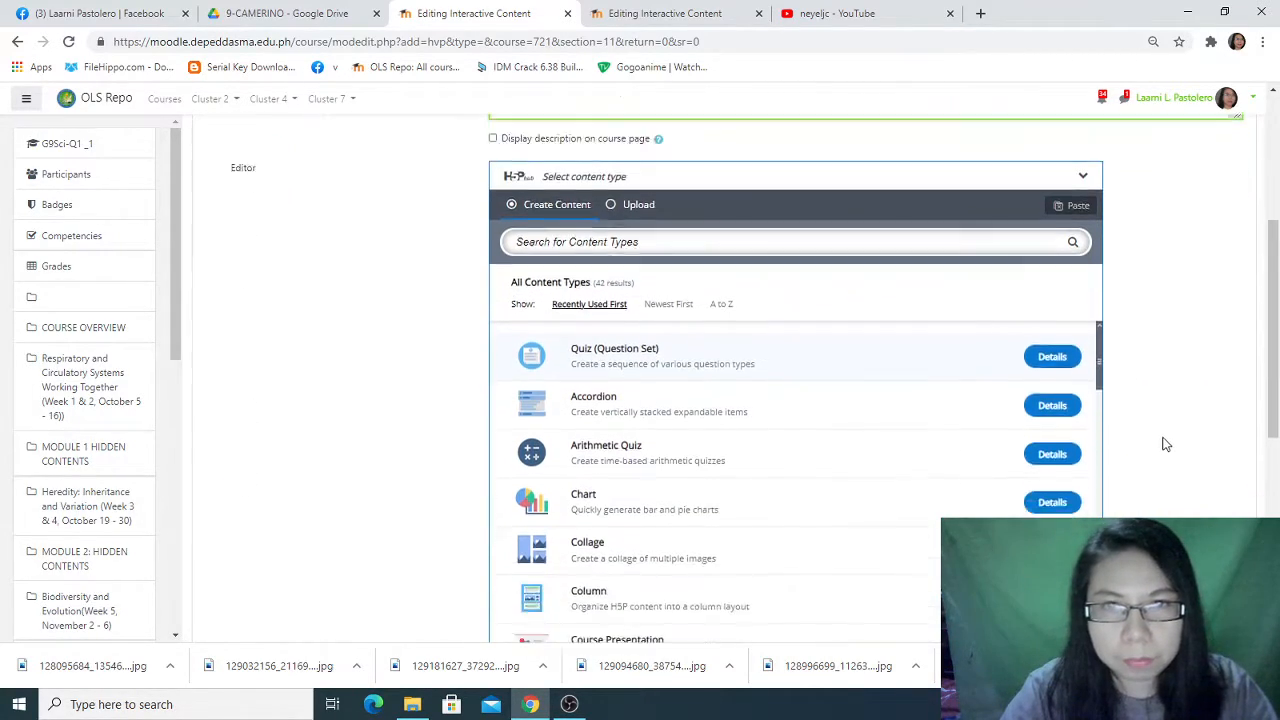
scroll(1158, 443, up, 2)
scroll(1157, 442, up, 1)
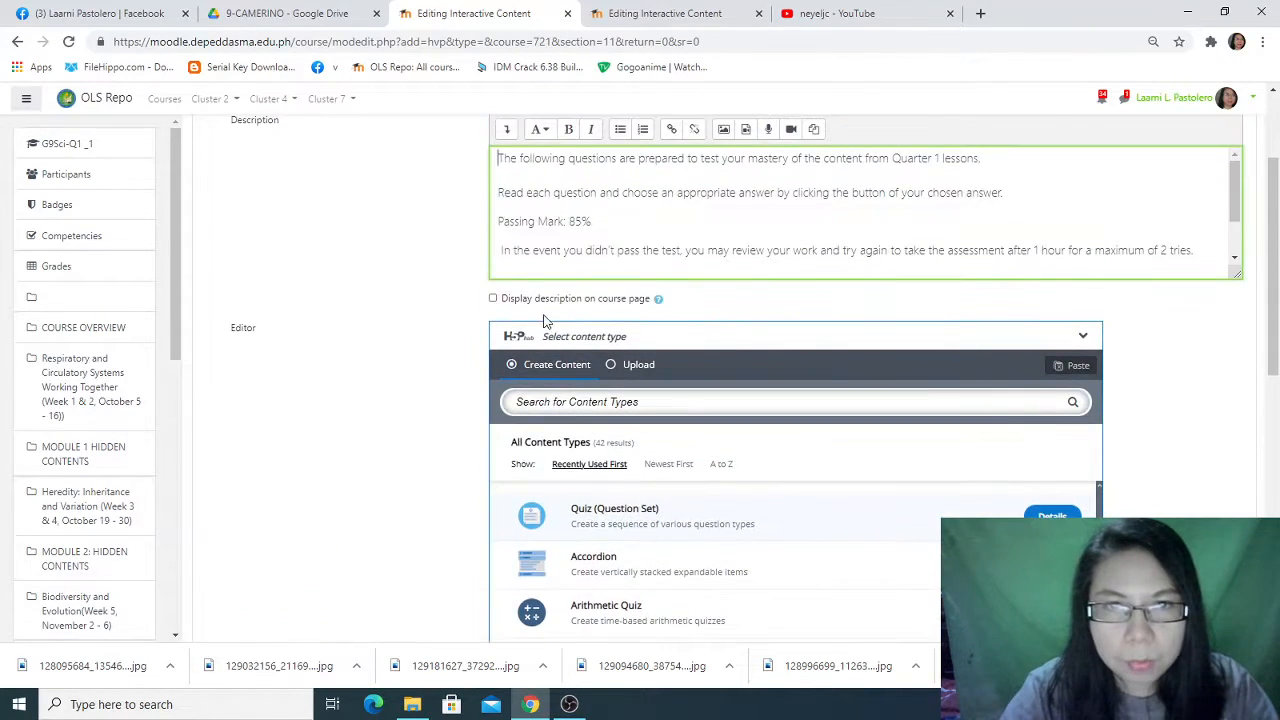
click(492, 299)
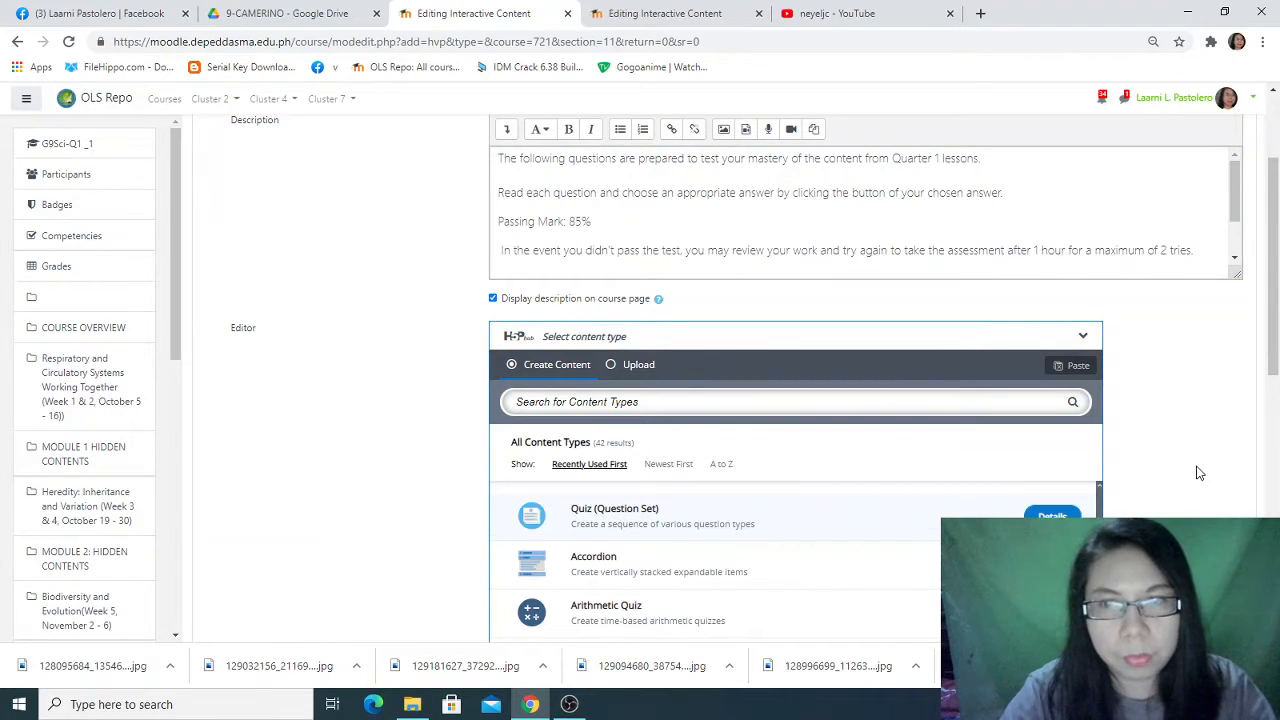
Browse the H5P content types and use Quiz (Question Set) for the new activity.
scroll(1190, 470, down, 2)
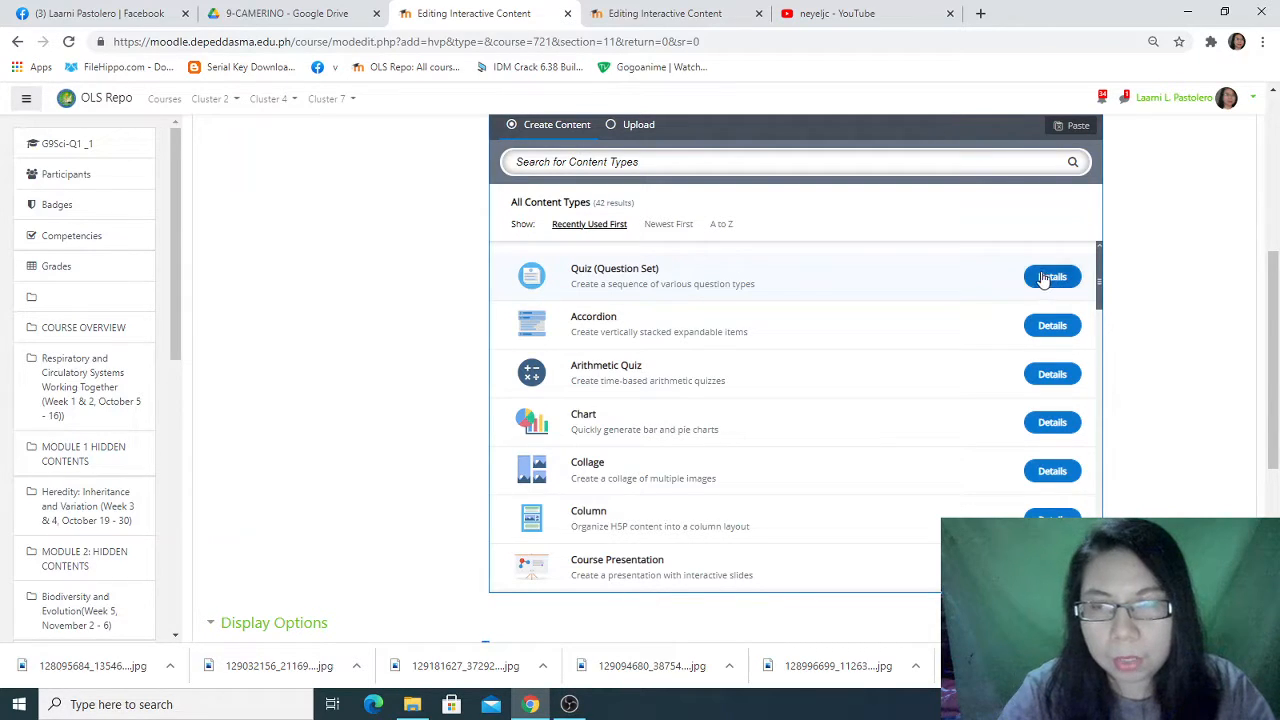
scroll(766, 324, down, 10)
scroll(766, 323, down, 8)
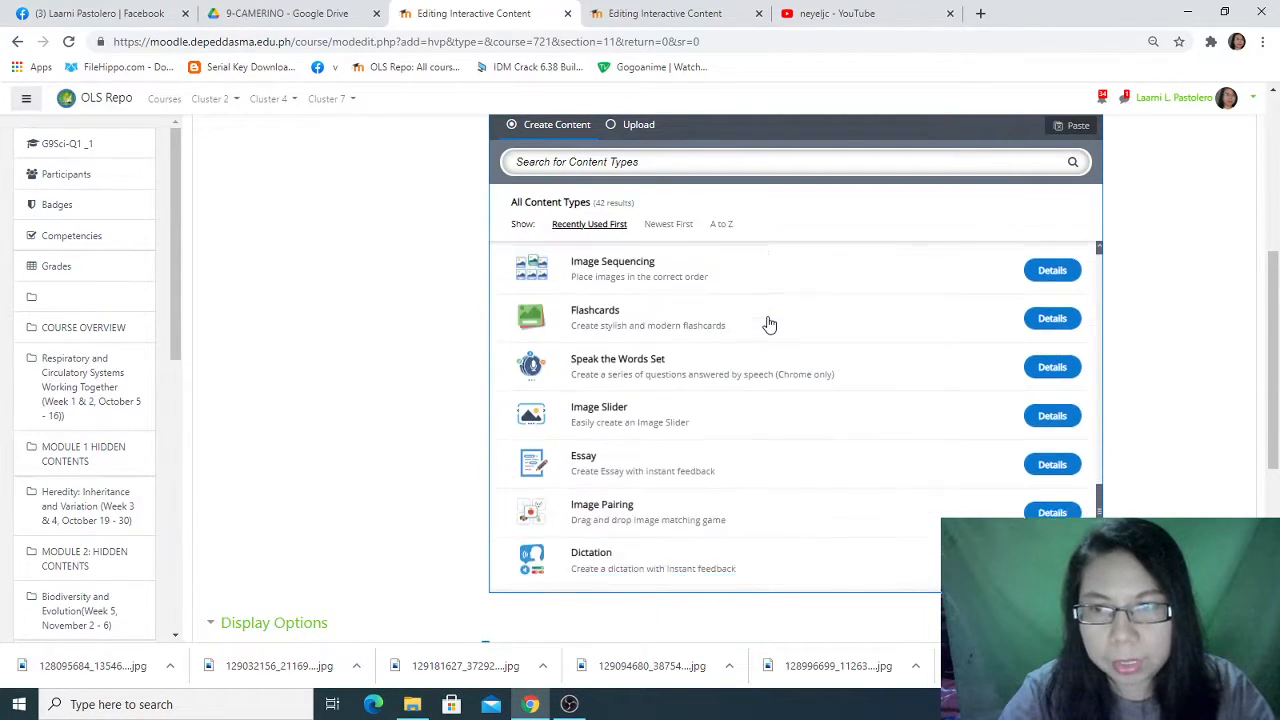
scroll(768, 330, up, 11)
scroll(776, 342, up, 6)
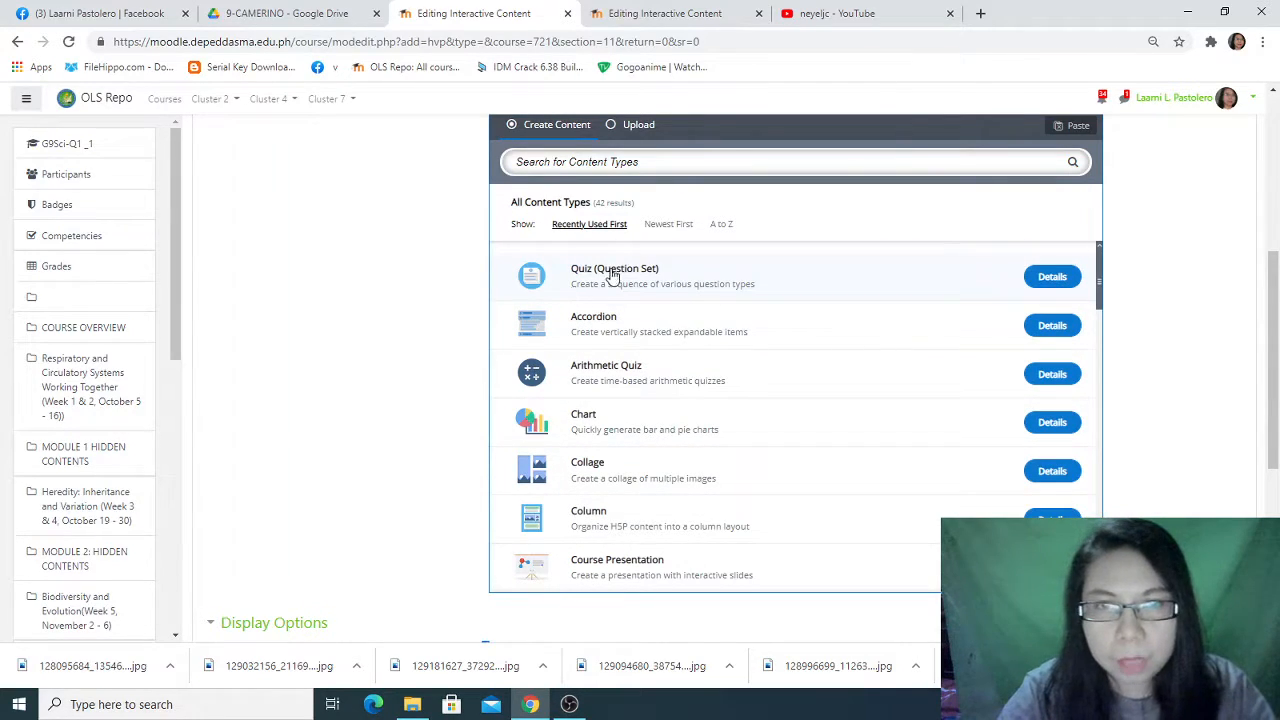
click(1052, 279)
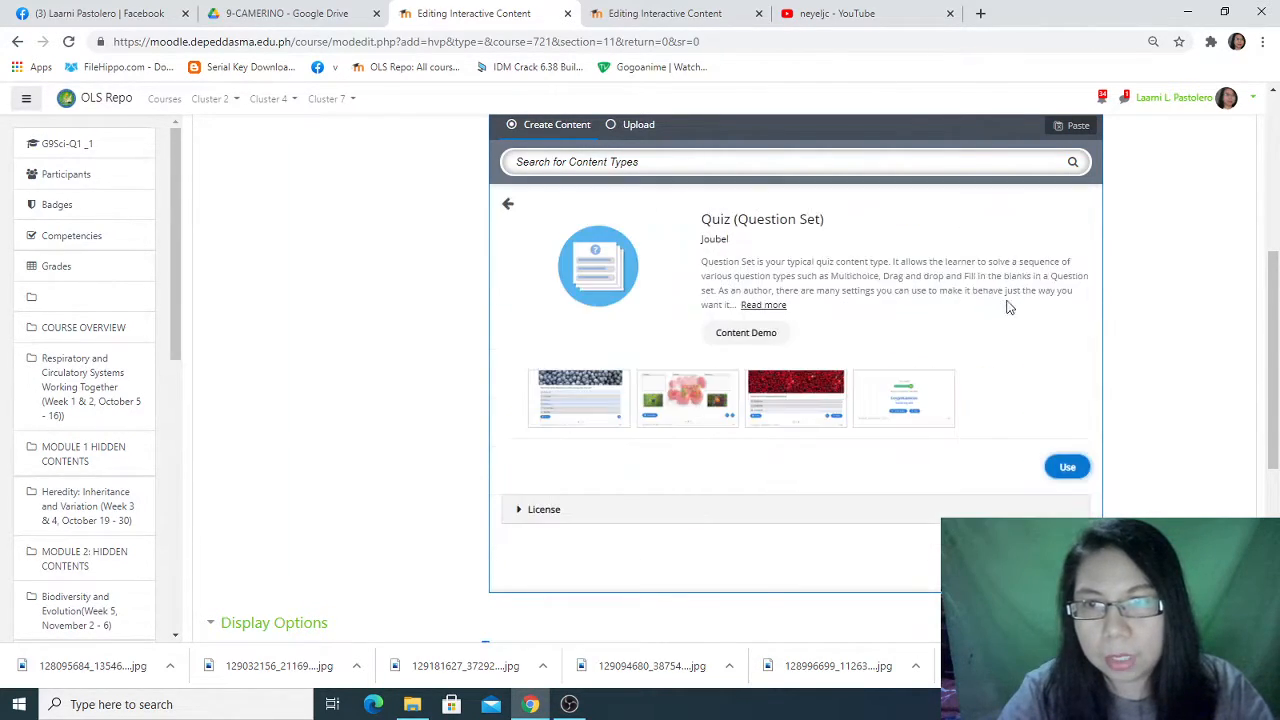
click(1067, 467)
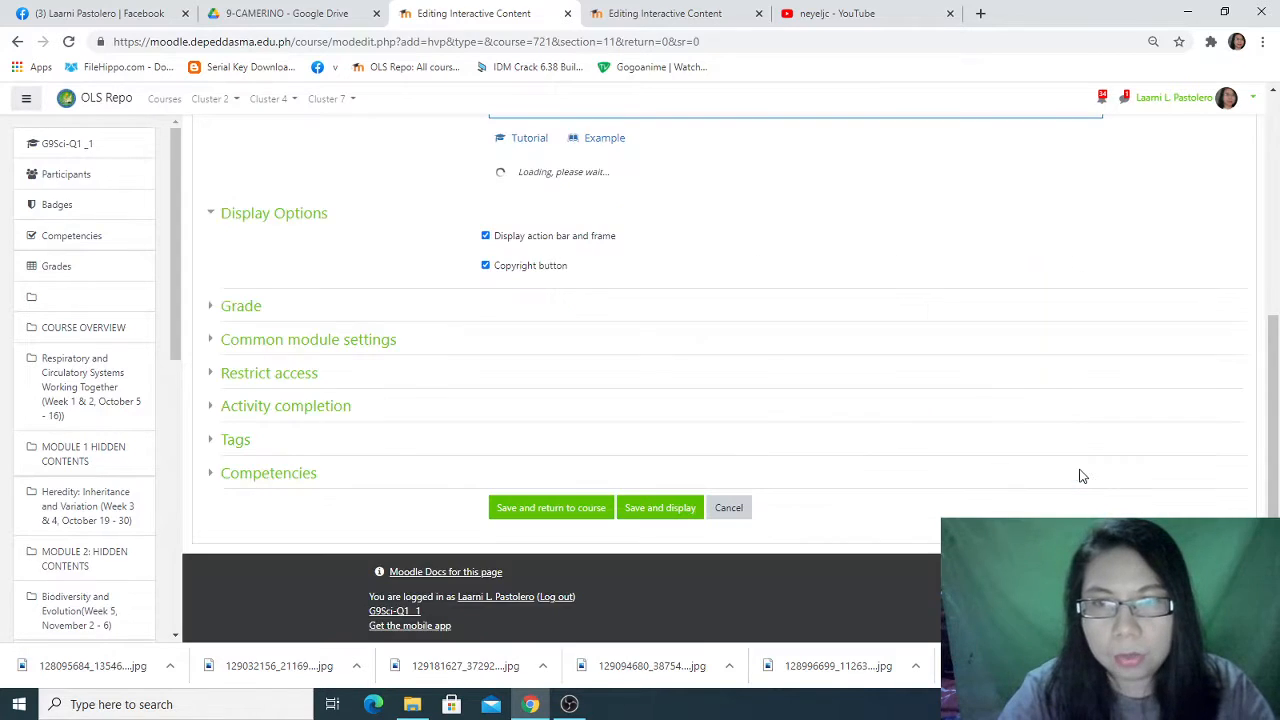
Title the question set "Summative Test".
scroll(760, 480, down, 5)
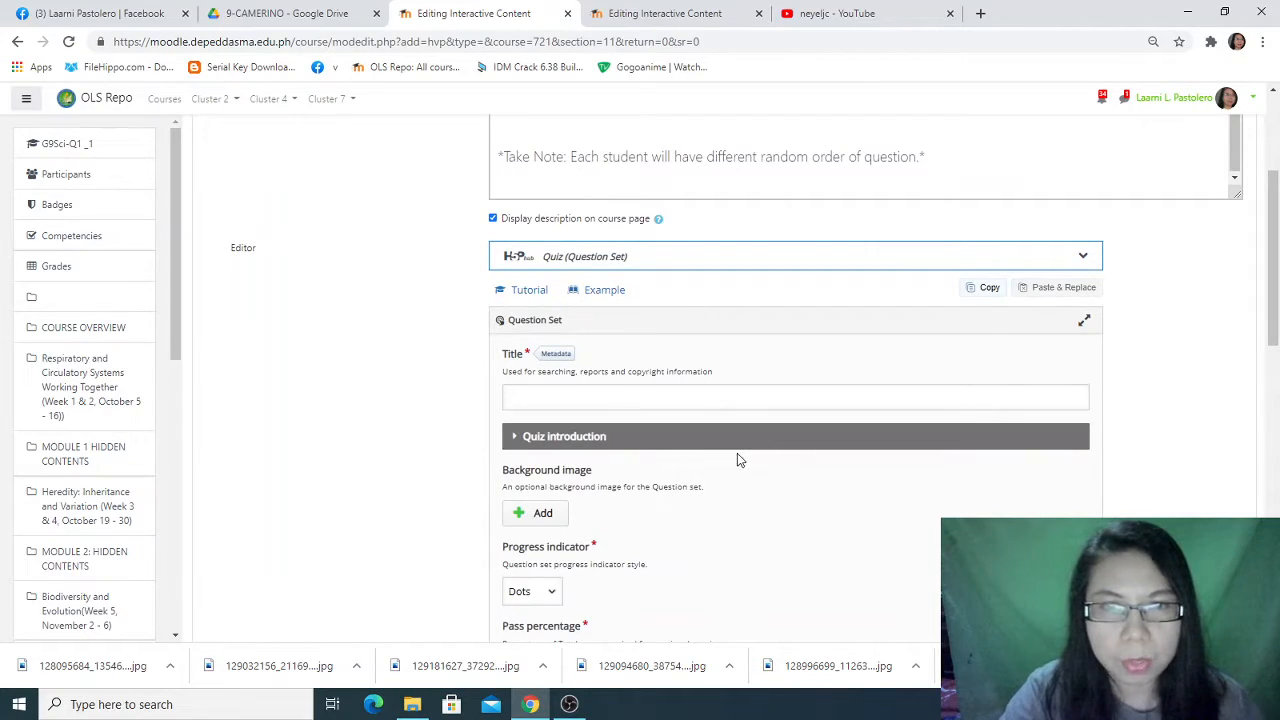
click(555, 399)
text(S)
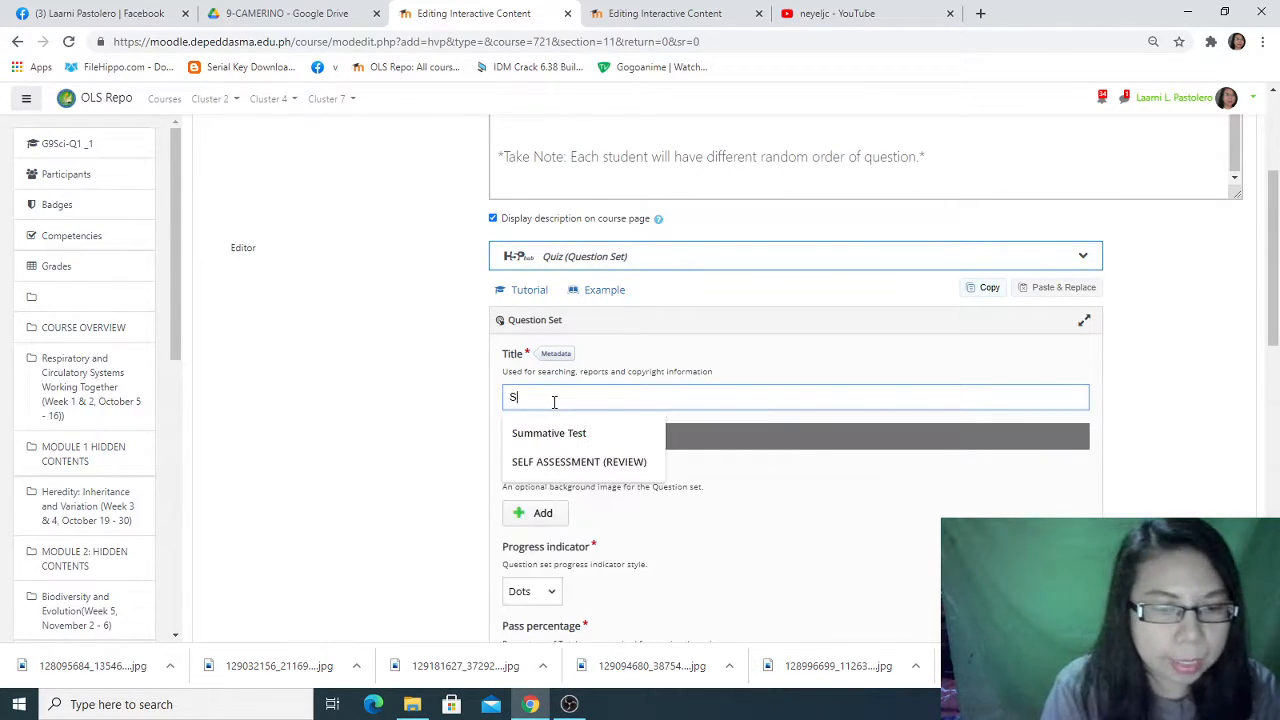
text(ummative Test)
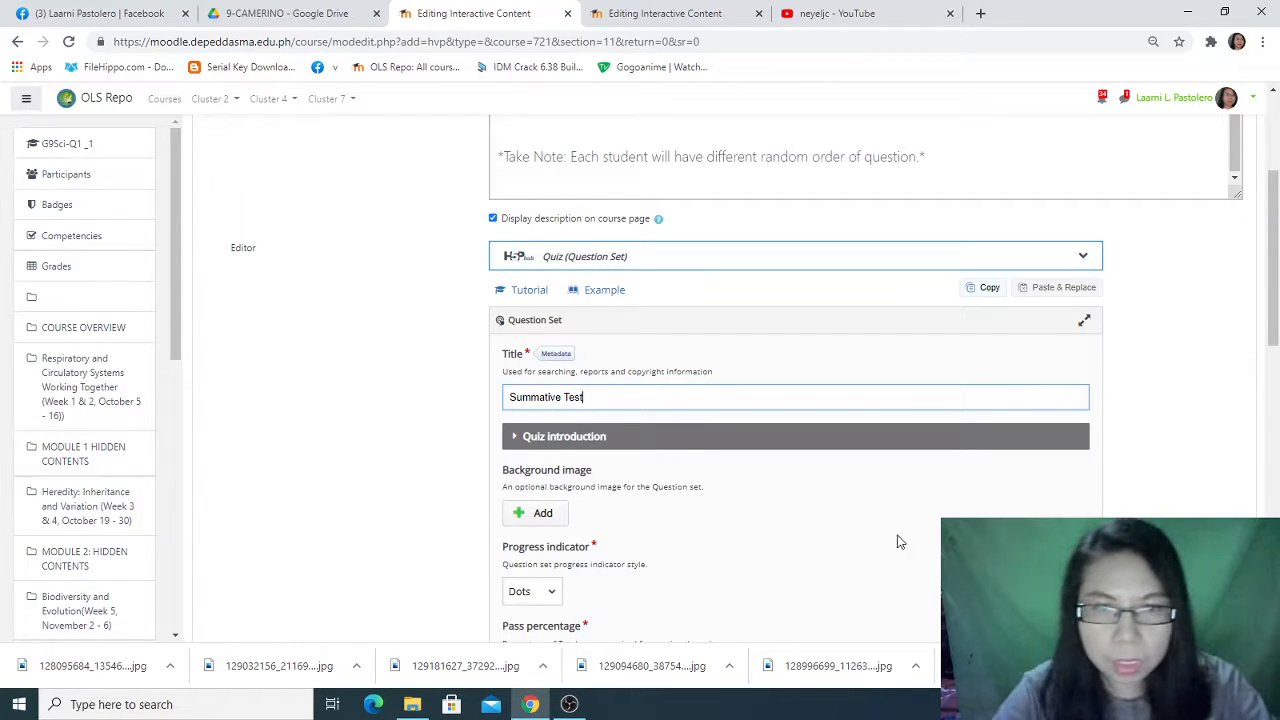
scroll(903, 551, down, 3)
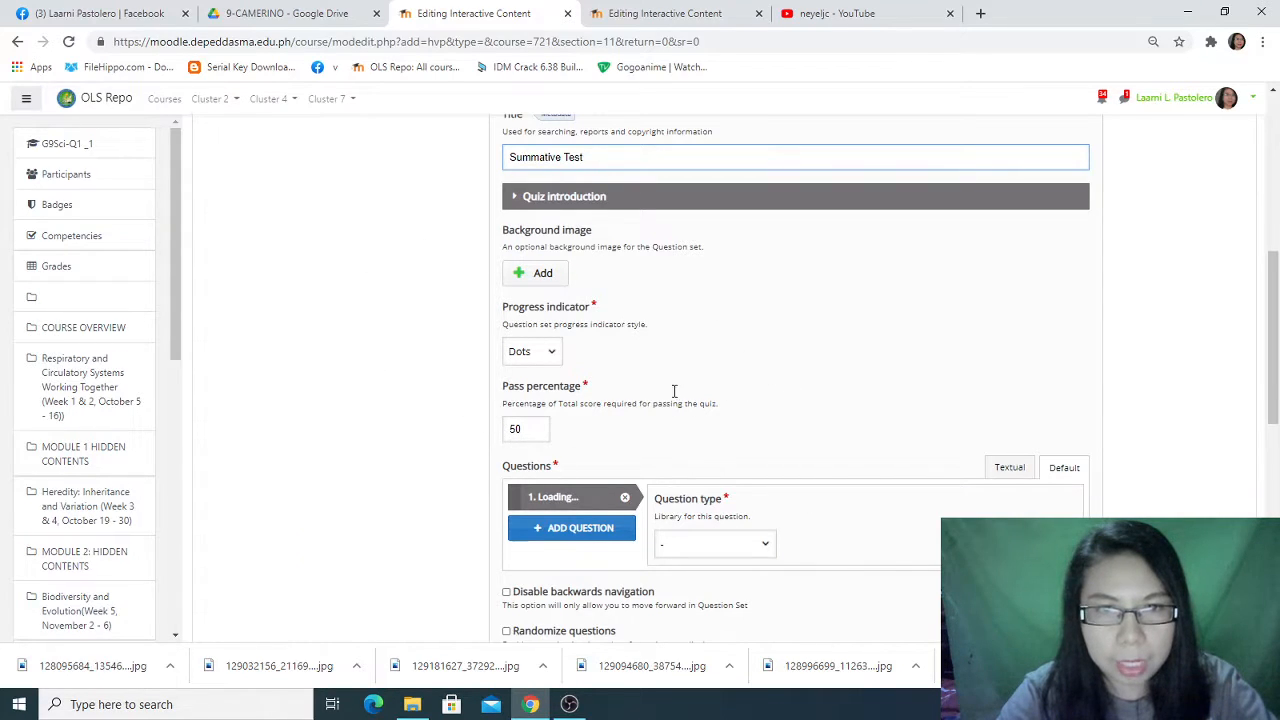
scroll(640, 482, down, 2)
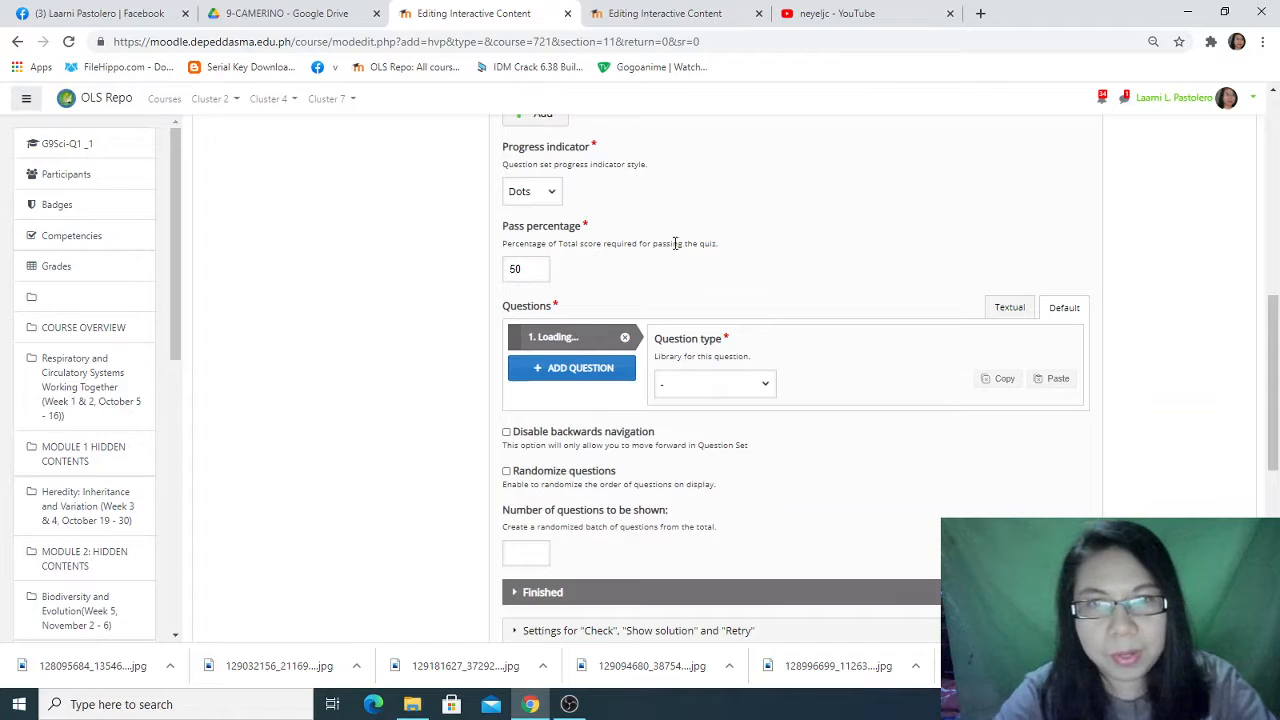
Set the question type of the question set's first question to Multiple Choice.
scroll(711, 314, down, 1)
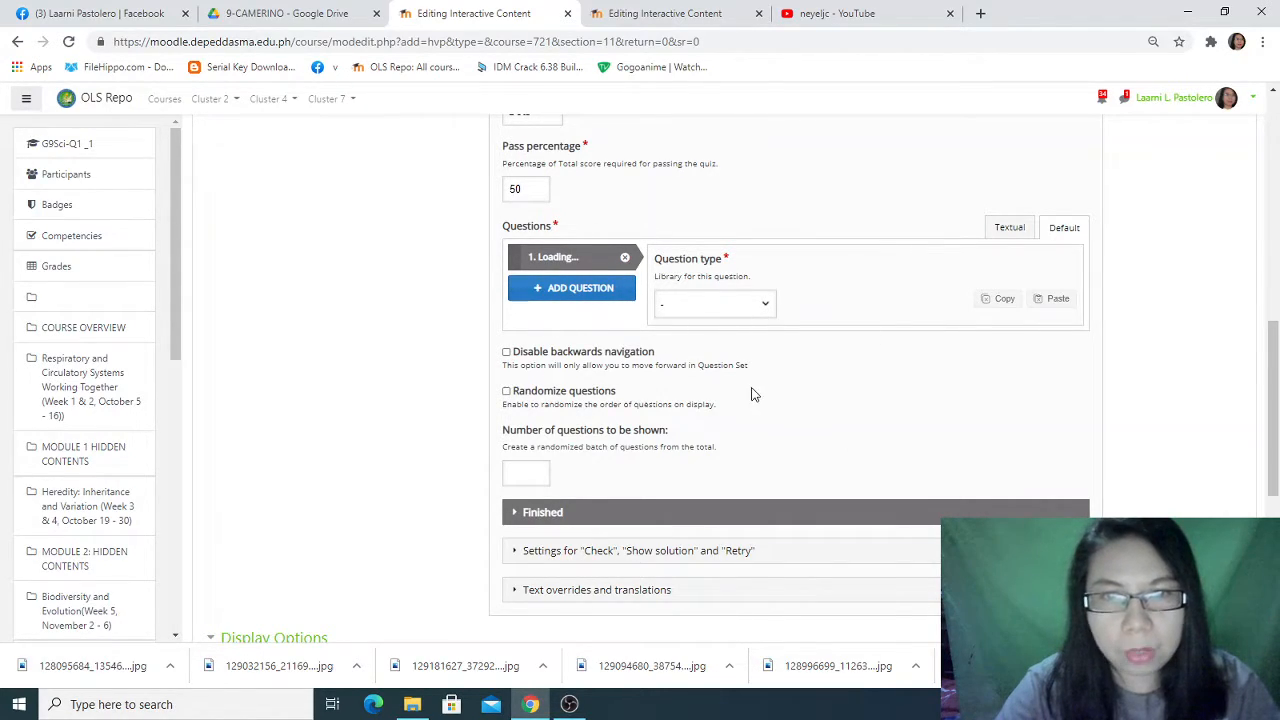
click(766, 307)
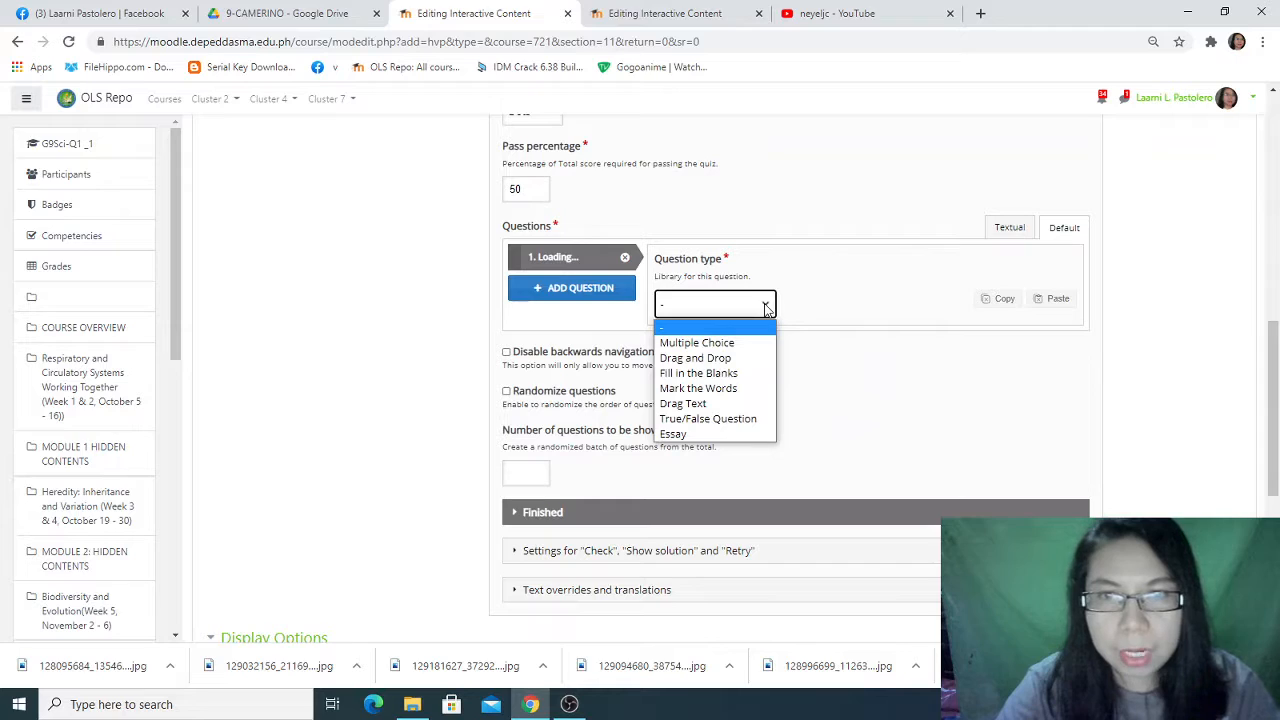
click(697, 343)
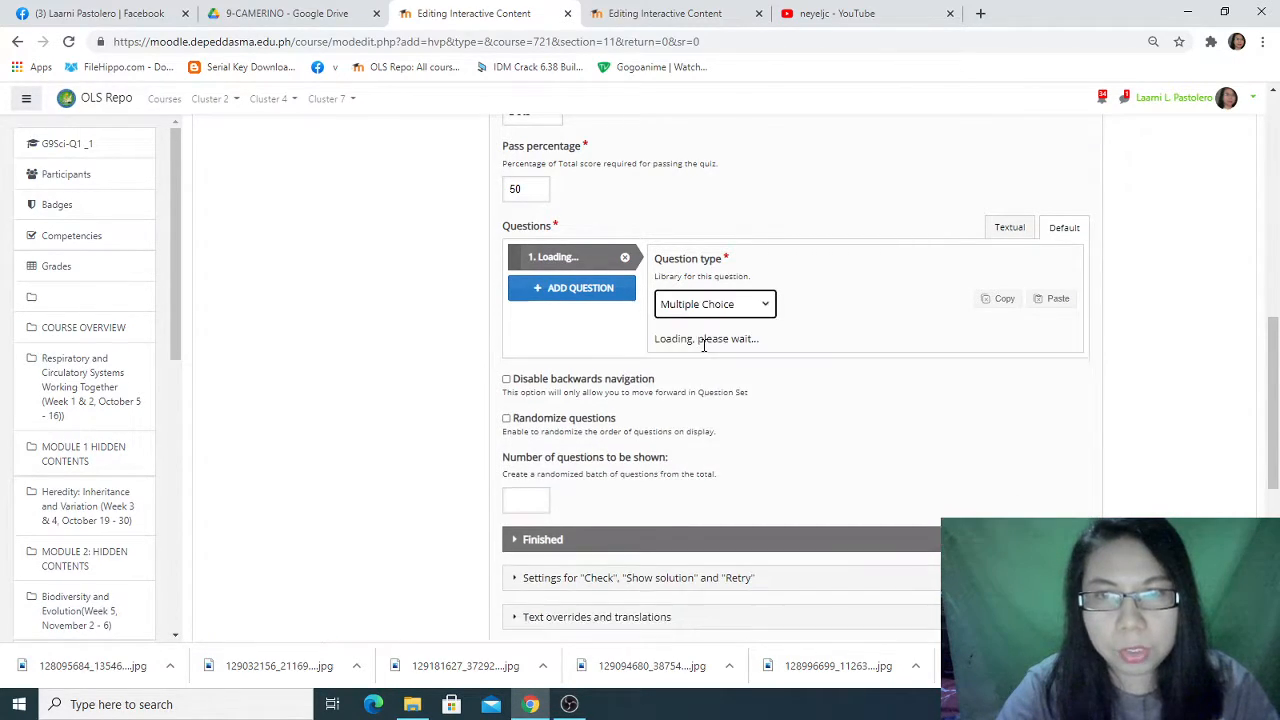
scroll(896, 474, down, 1)
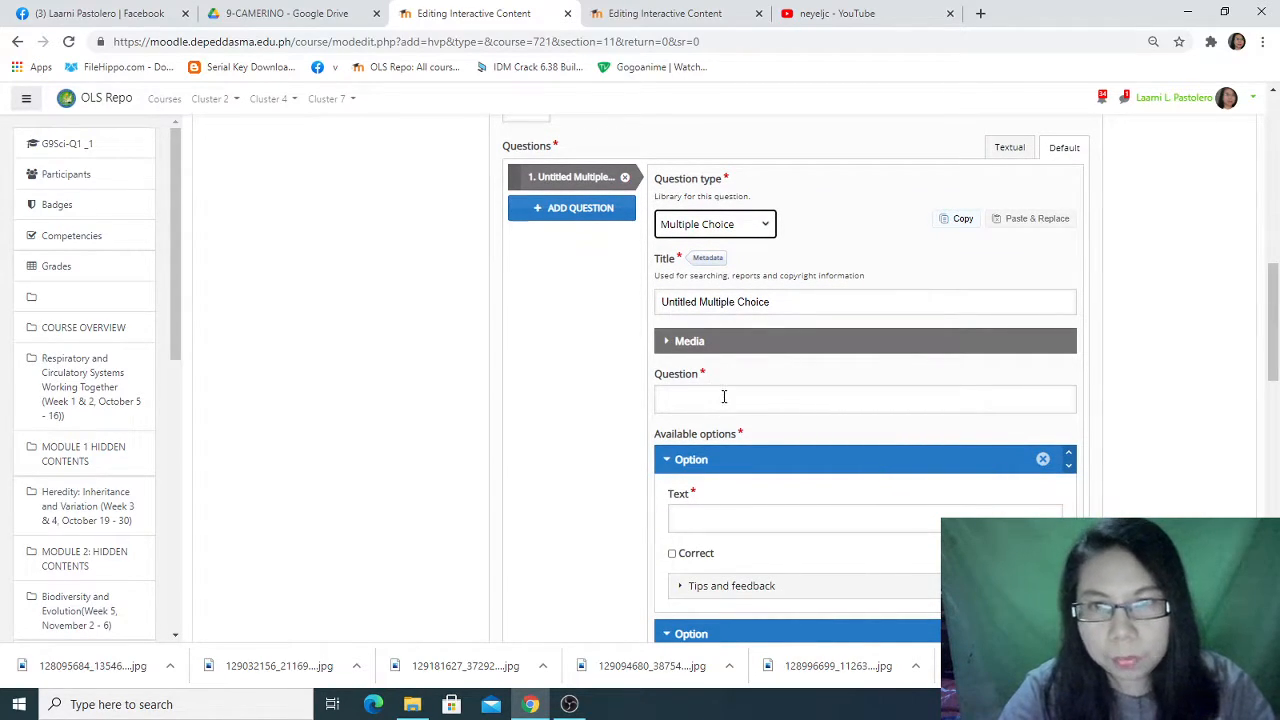
scroll(724, 397, down, 1)
scroll(724, 400, down, 1)
scroll(724, 400, up, 2)
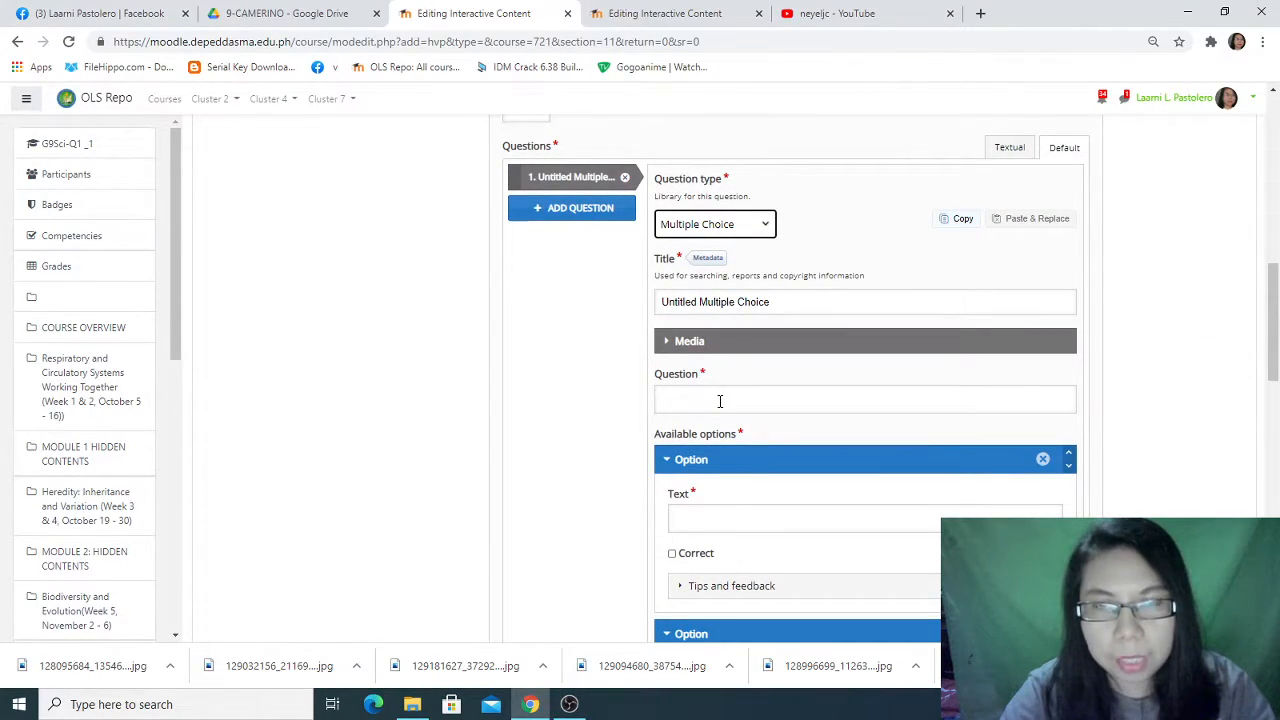
Copy the first question's text, on where oxygen and carbon dioxide exchange in the lungs, from the existing Quarter 1 Summative Assessment into the new question.
click(719, 401)
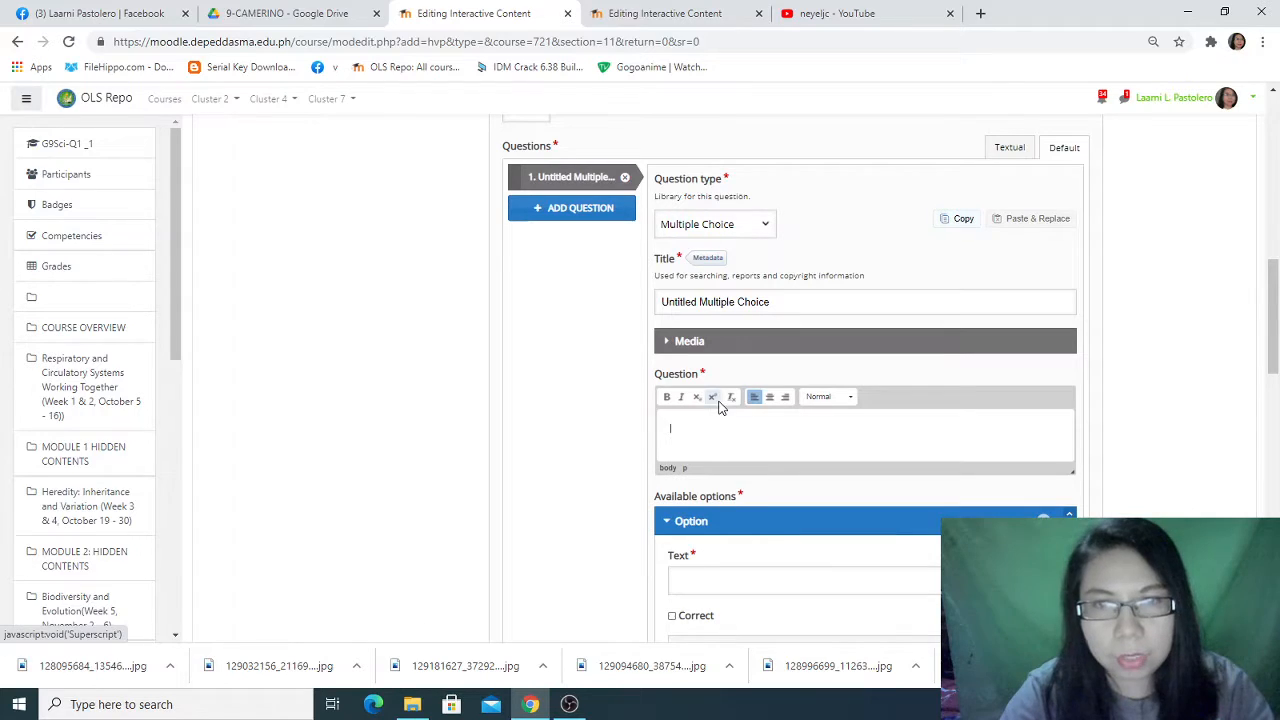
click(641, 8)
scroll(835, 511, down, 6)
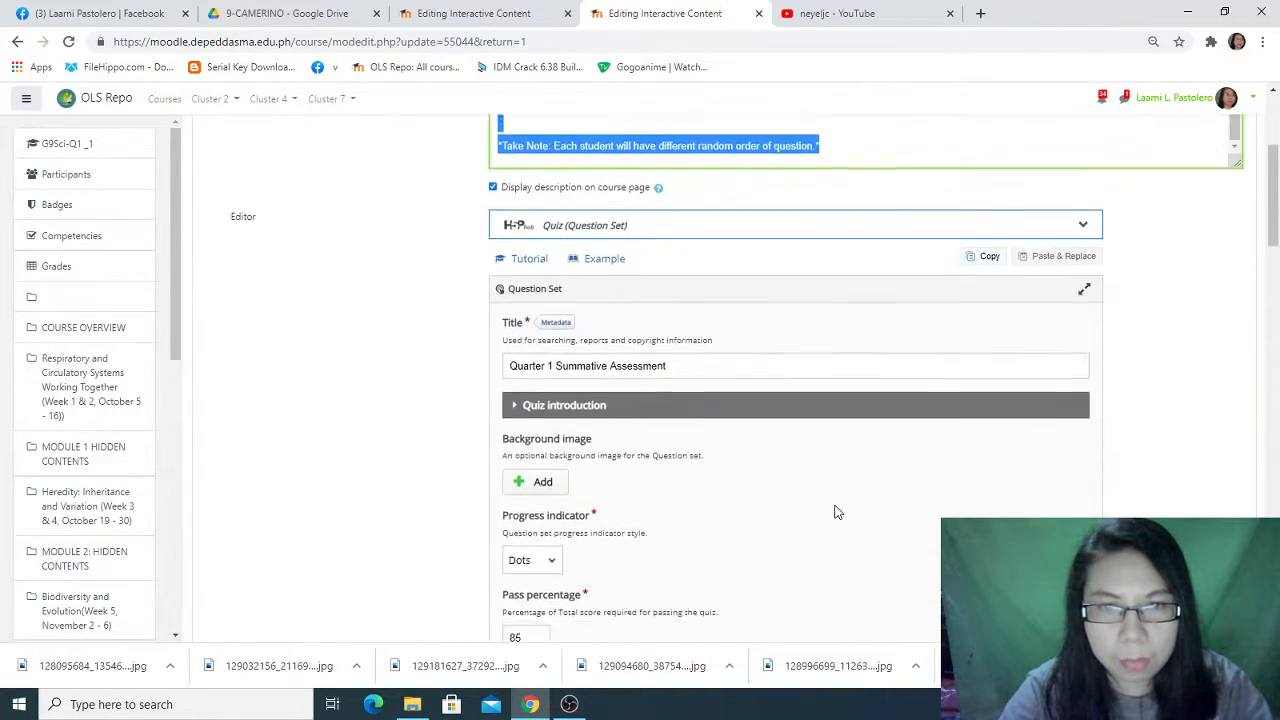
scroll(835, 505, down, 4)
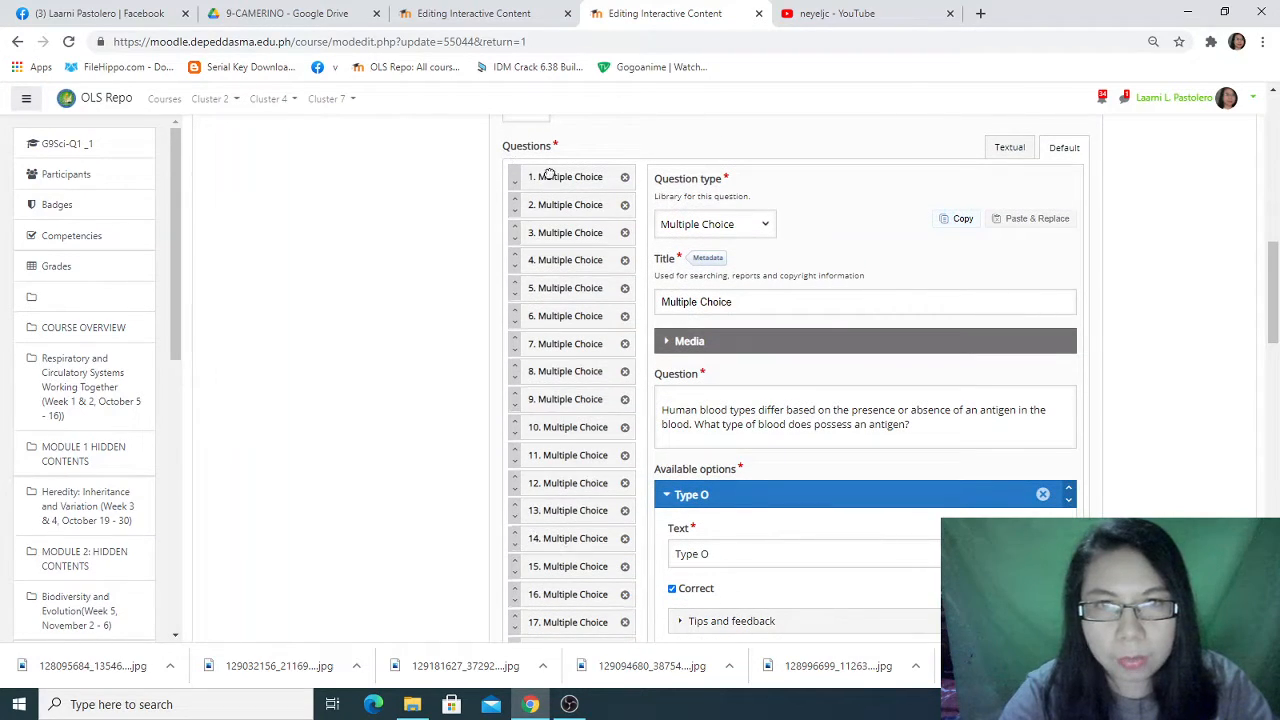
click(562, 180)
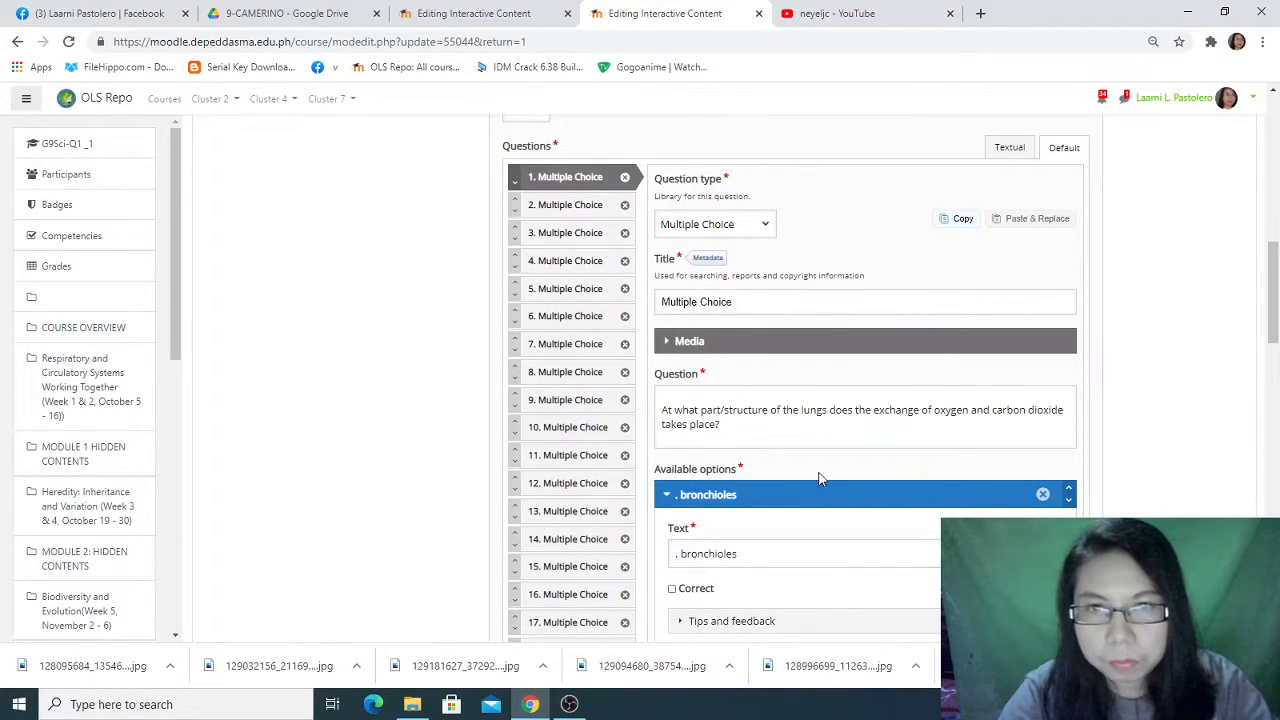
click(676, 410)
drag(672, 428, 1078, 424)
key(ctrl+c)
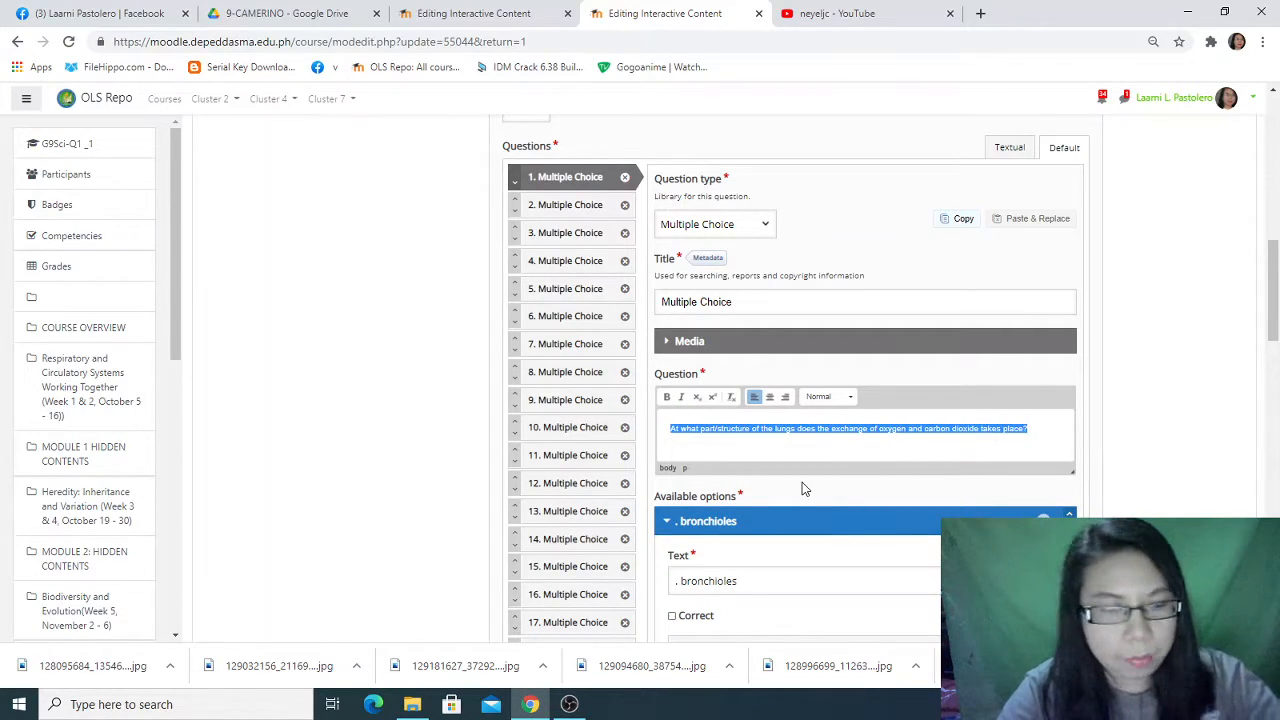
key(ctrl+shift+Tab)
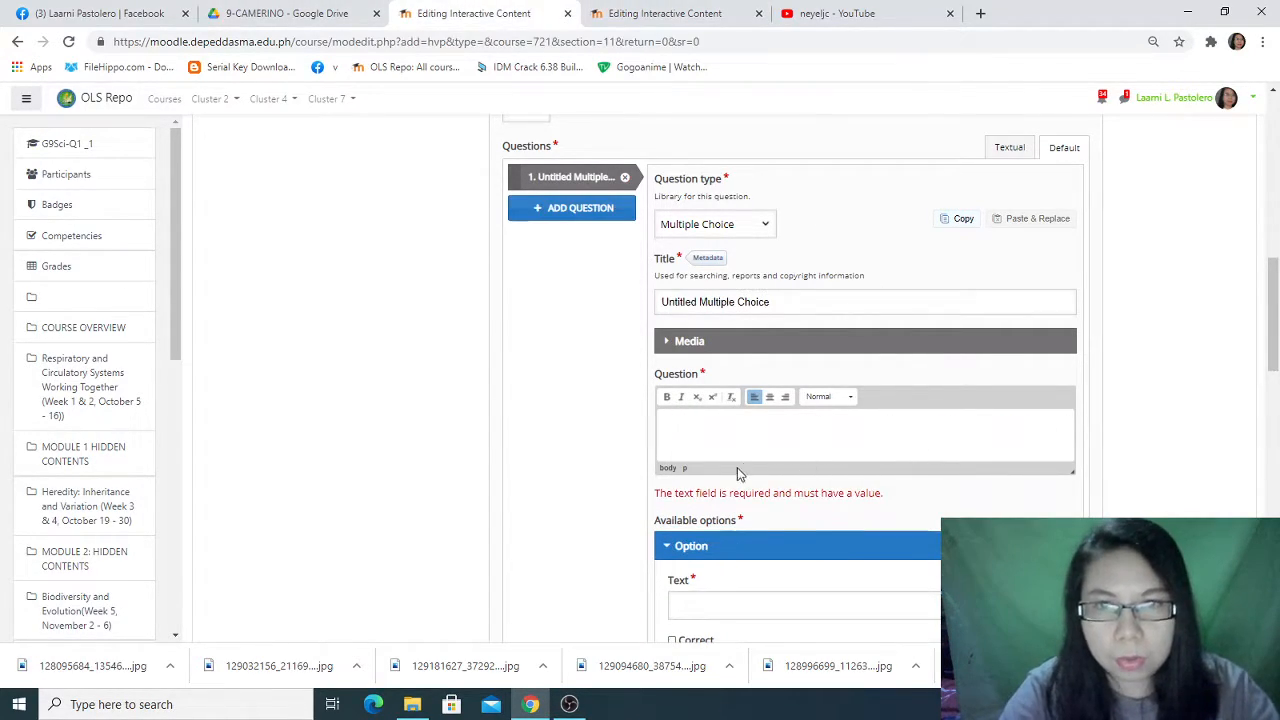
key(ctrl+v)
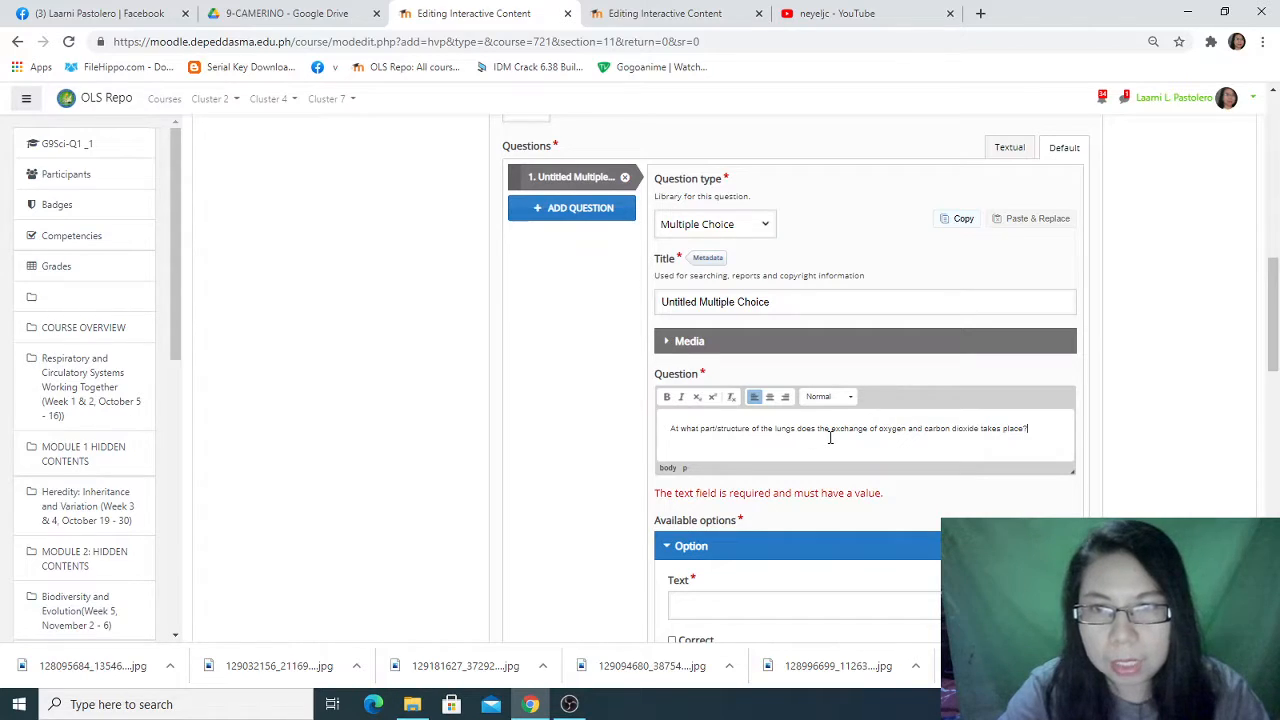
Fill in the question's first two answer options as "Bronchi" and "Bronchioles".
scroll(832, 440, down, 1)
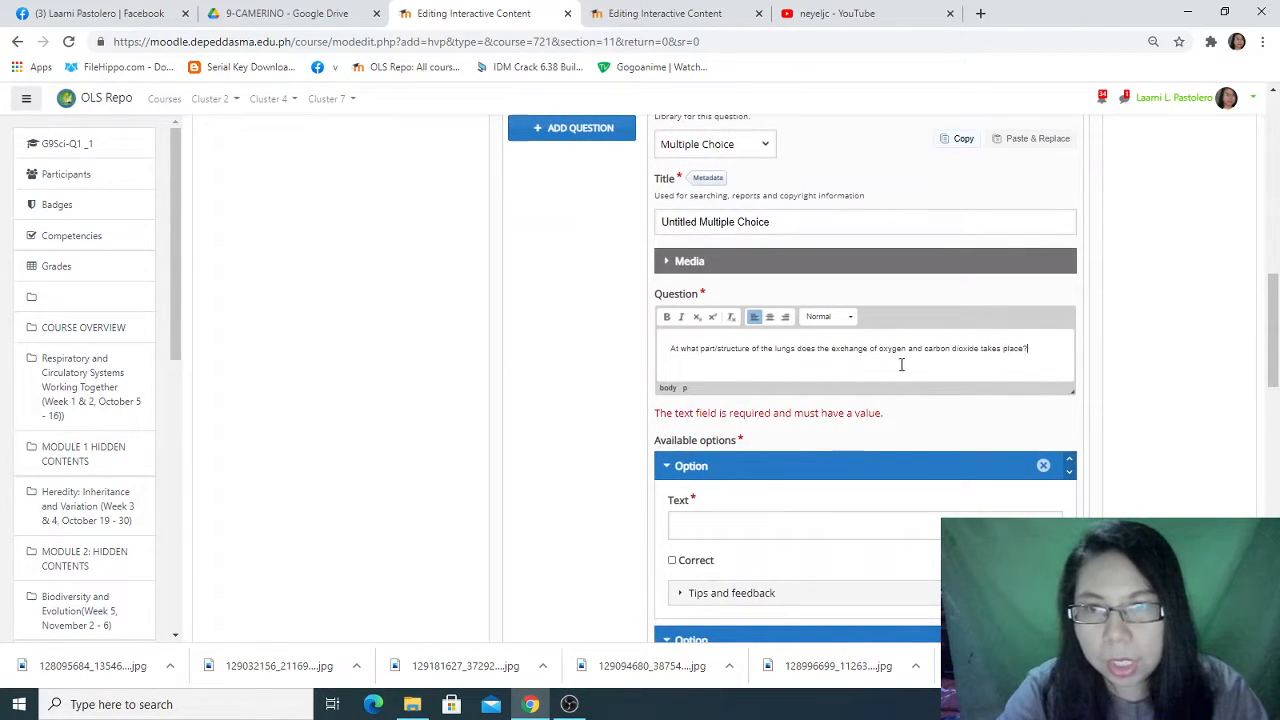
scroll(901, 365, down, 1)
scroll(862, 345, down, 1)
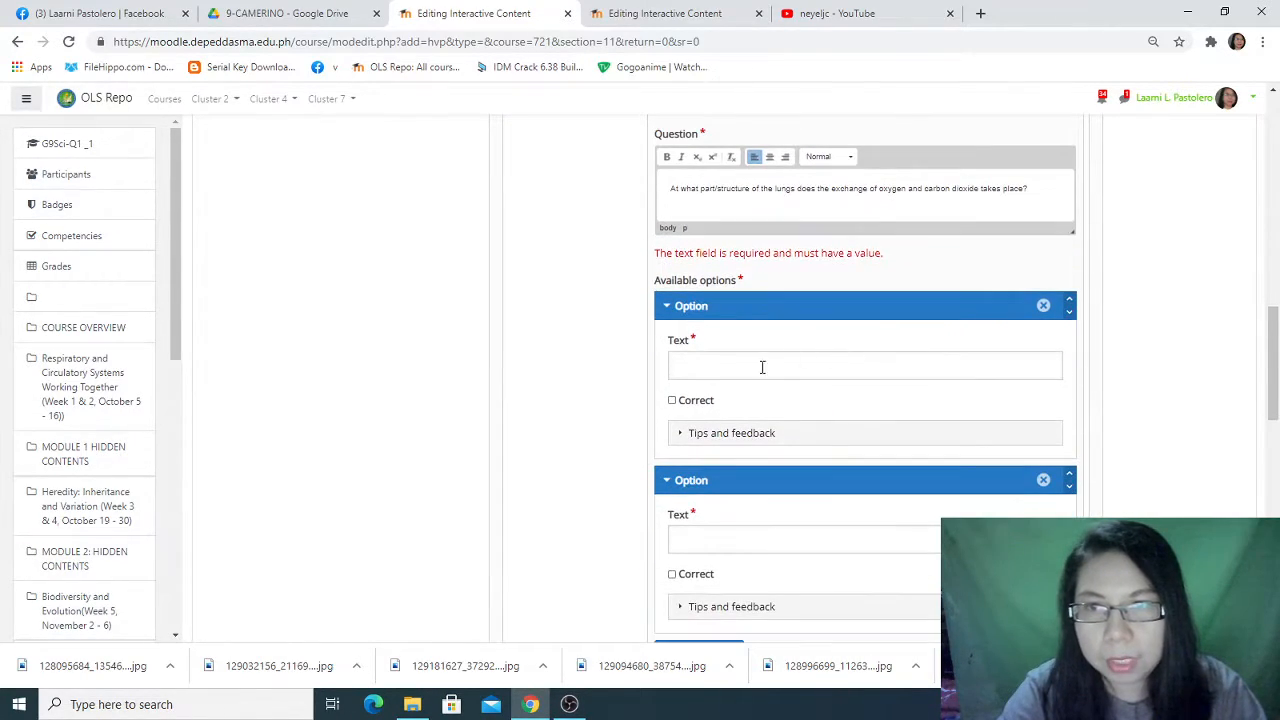
click(697, 365)
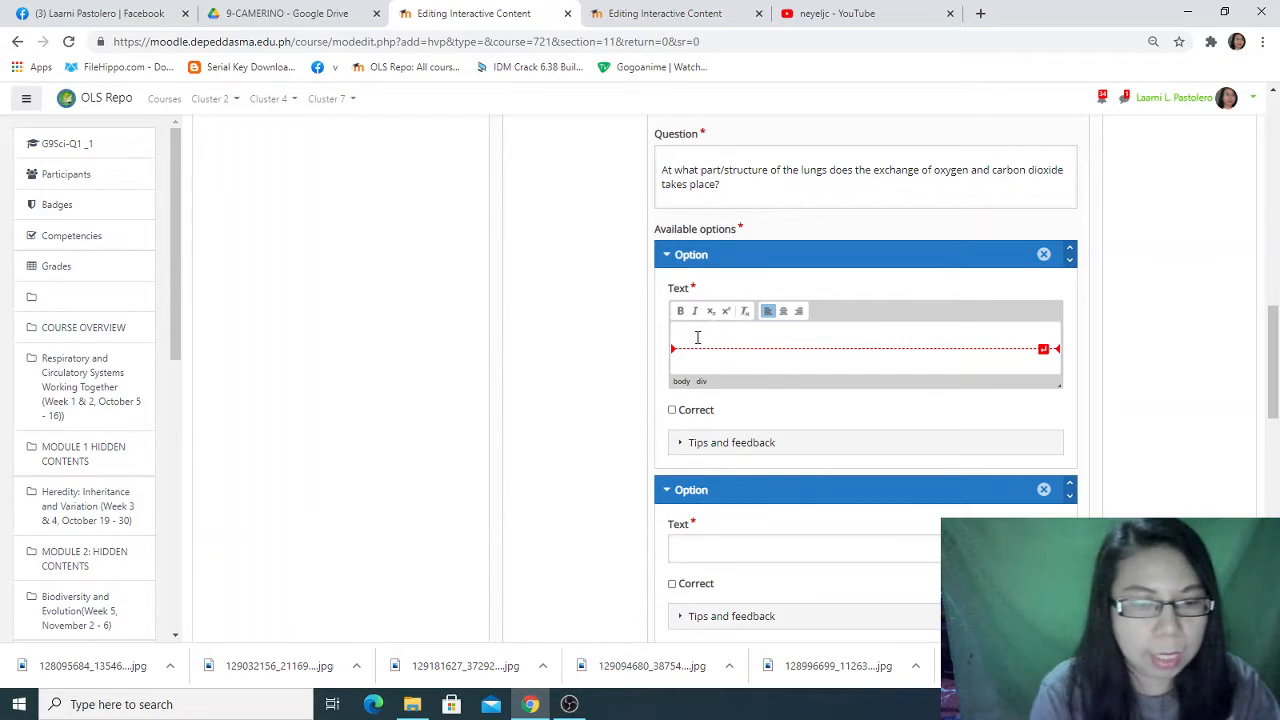
click(697, 337)
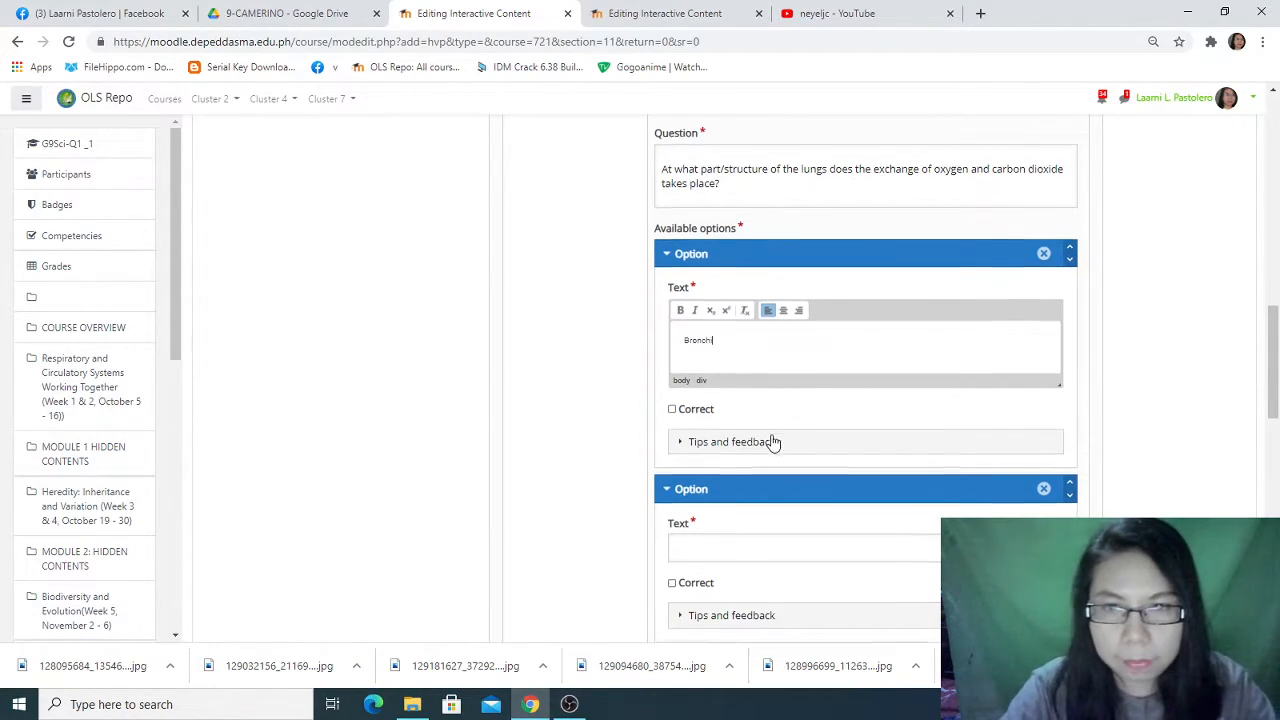
scroll(687, 392, down, 2)
click(692, 387)
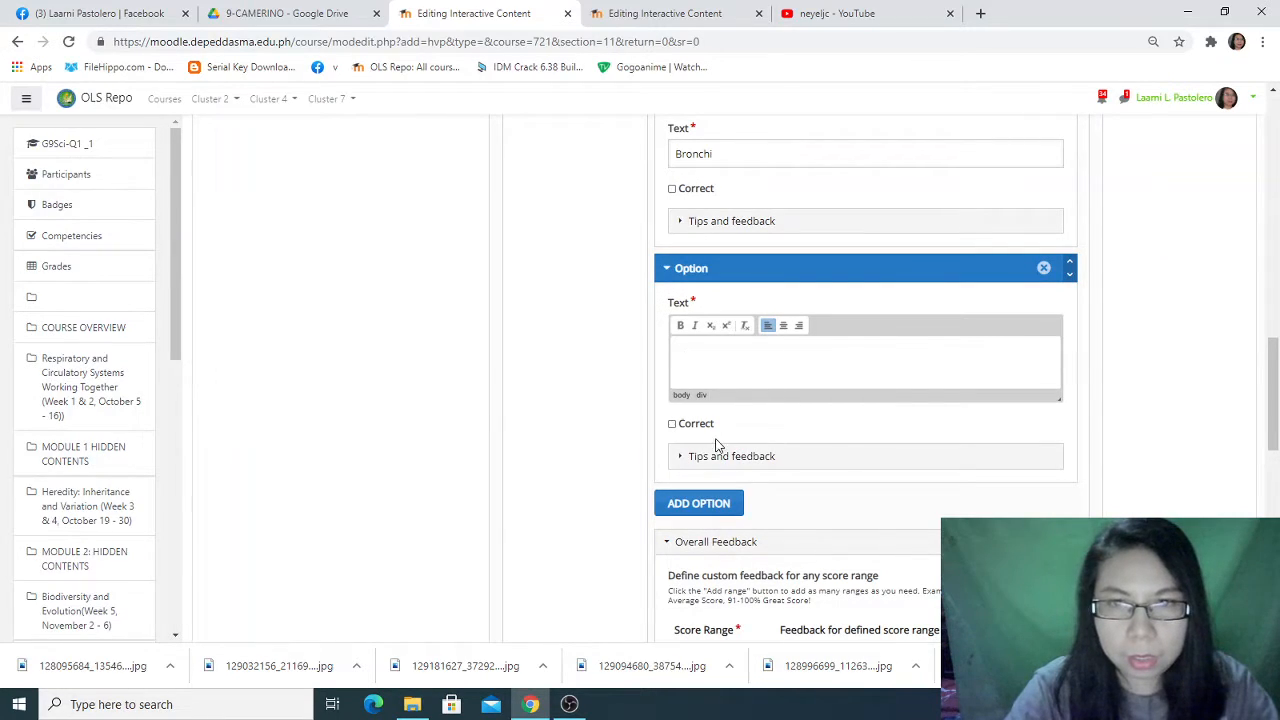
text(Bronchioles)
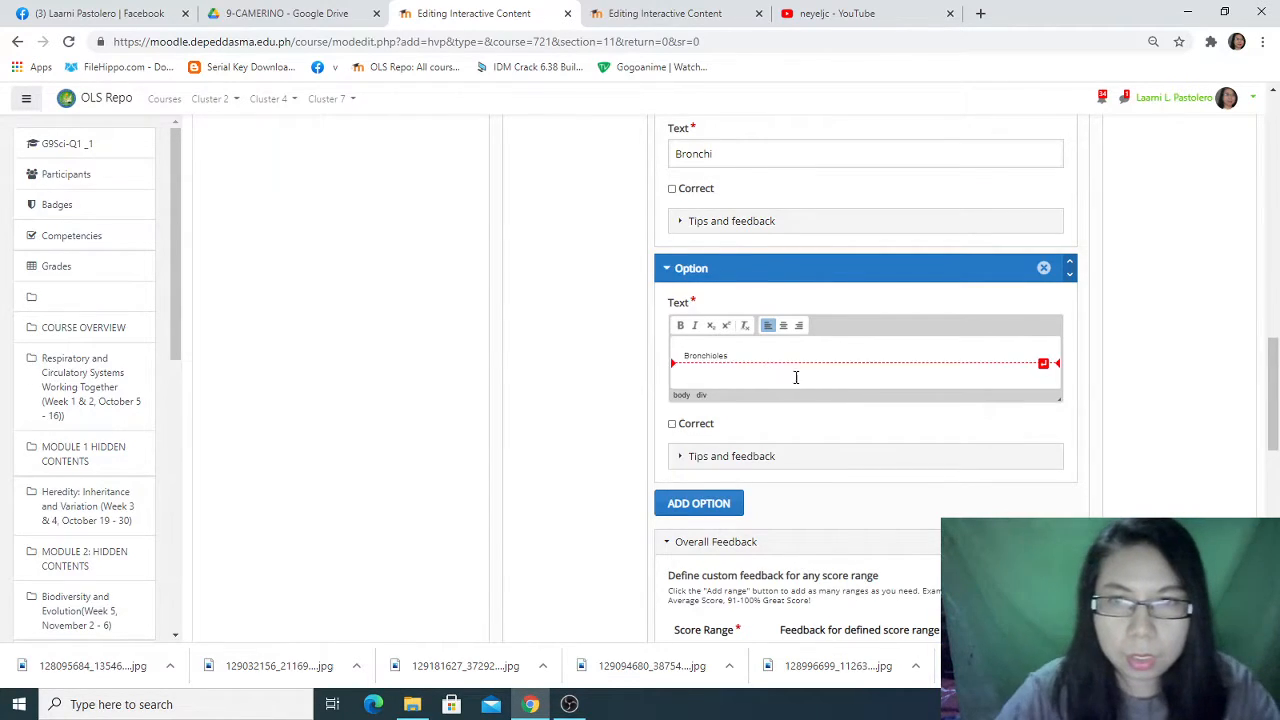
Add a third answer option with the text "Trachea".
scroll(789, 378, down, 2)
scroll(813, 453, down, 1)
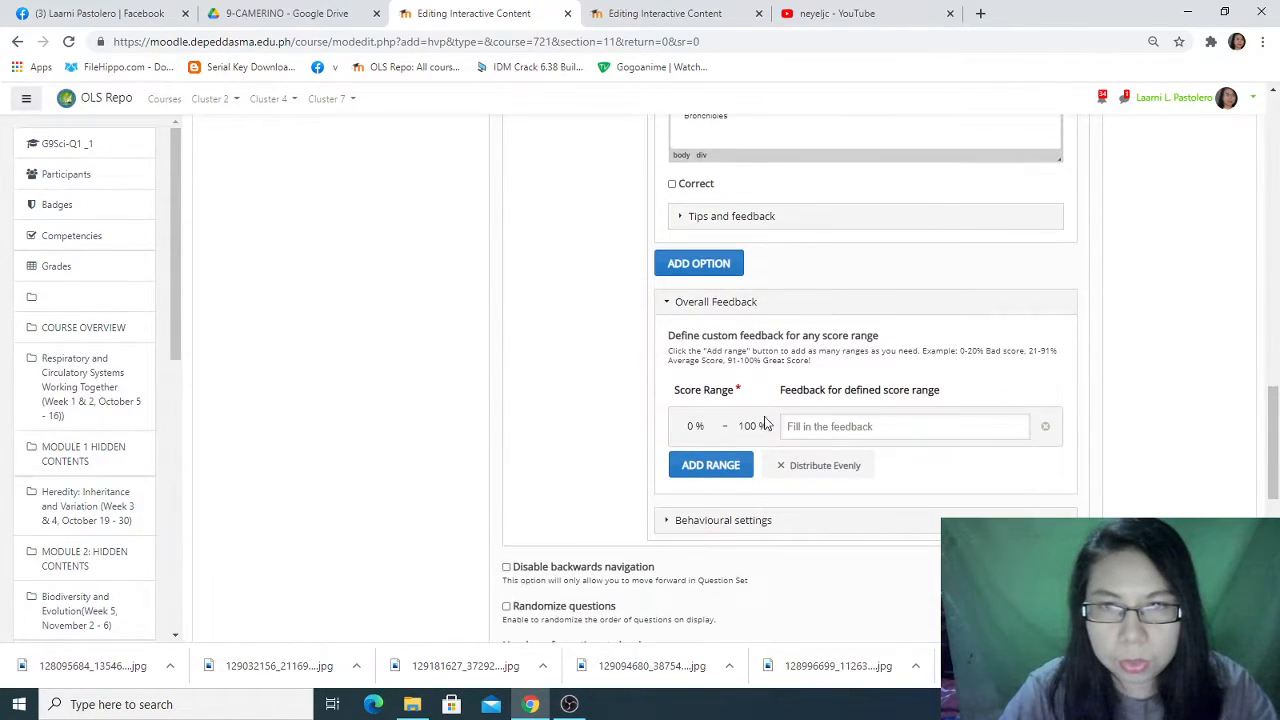
scroll(740, 380, up, 1)
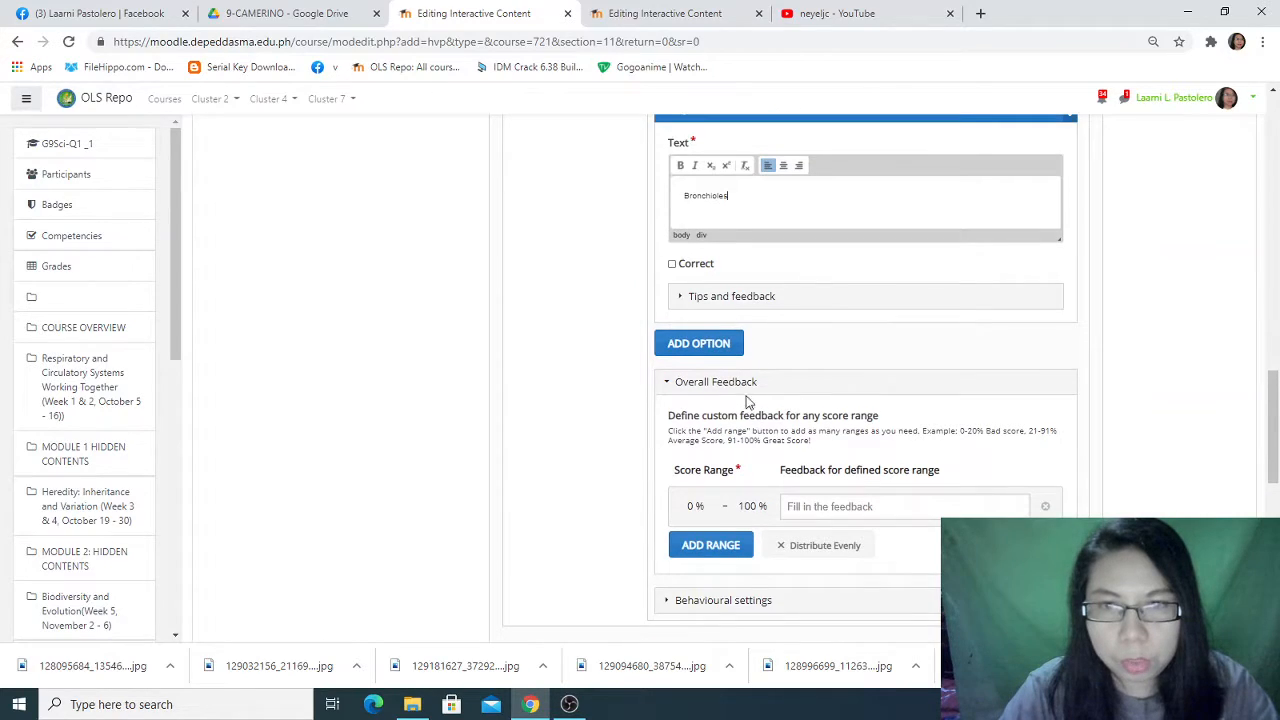
click(700, 343)
click(715, 398)
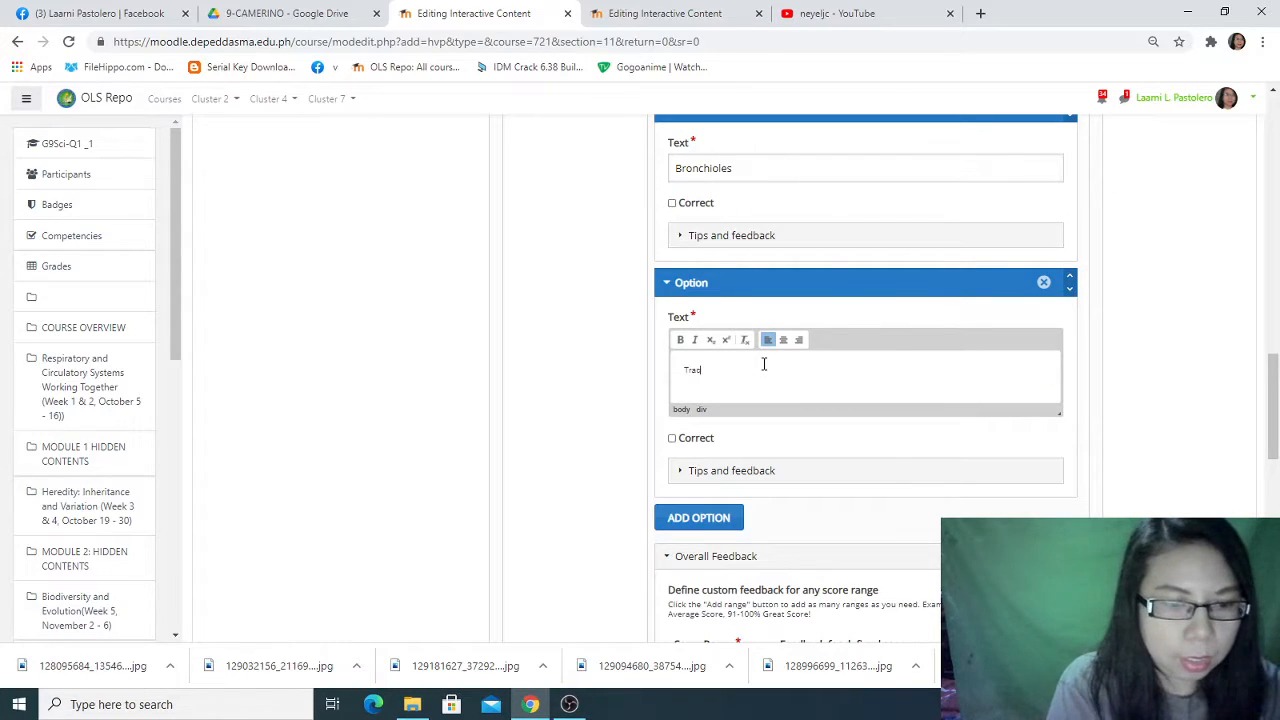
scroll(770, 380, down, 1)
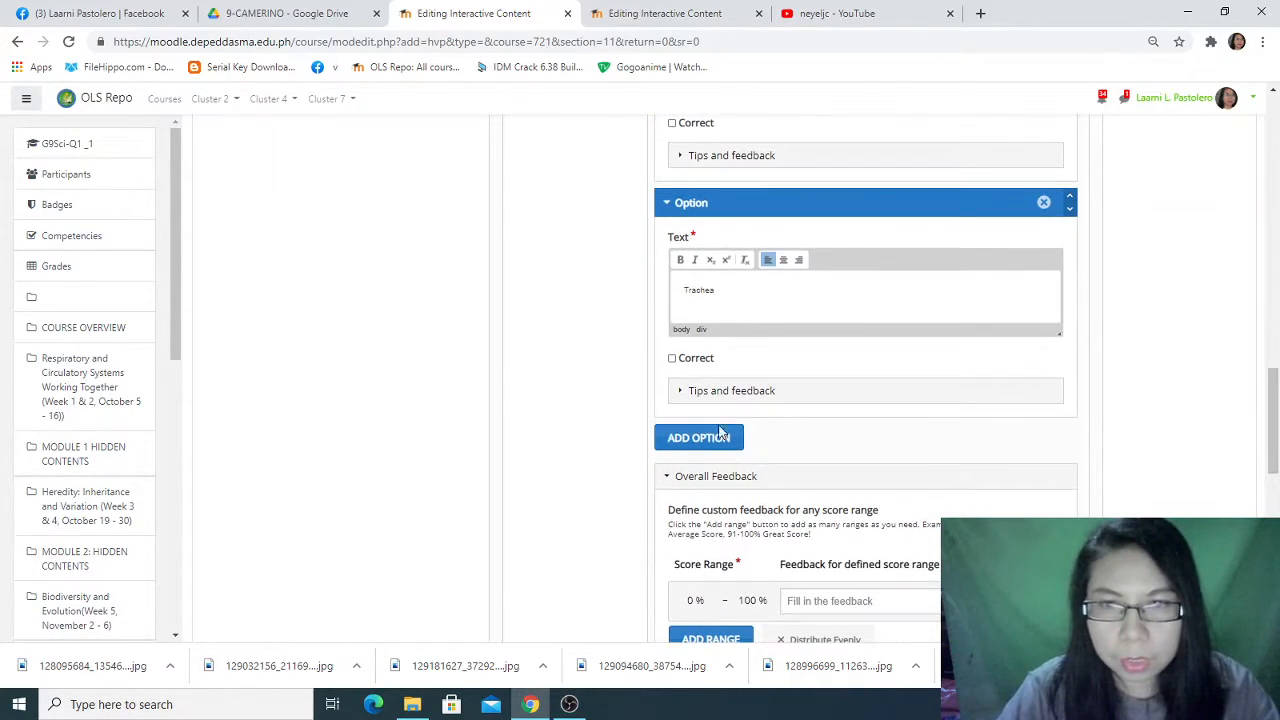
Add a fourth answer option "Alveoli" and mark it as the correct answer.
click(707, 440)
scroll(720, 406, down, 1)
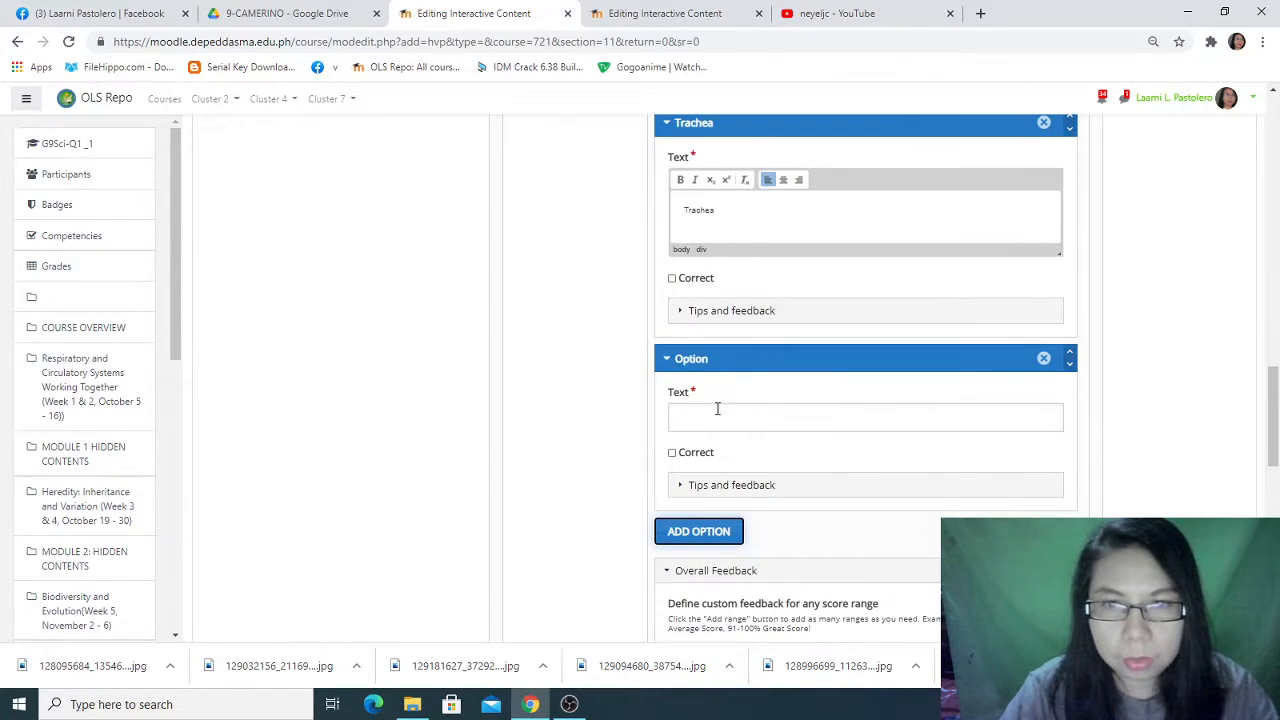
click(710, 422)
text(Alve)
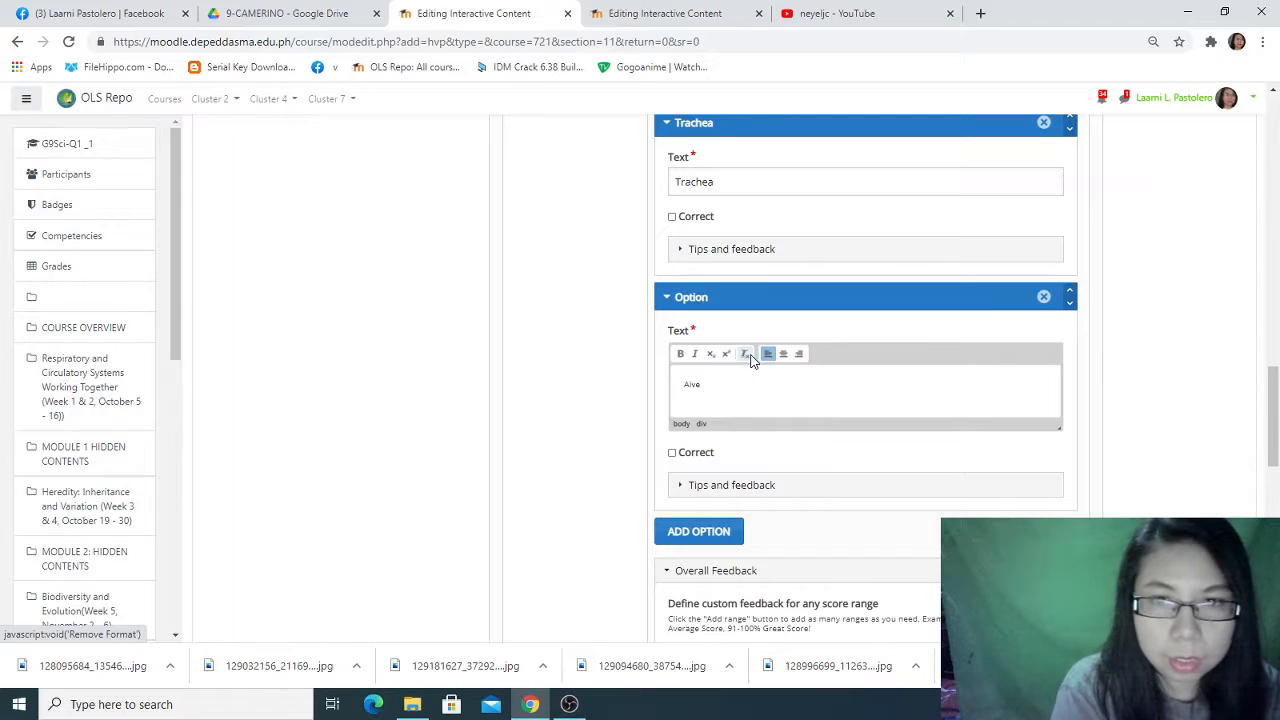
text(oli)
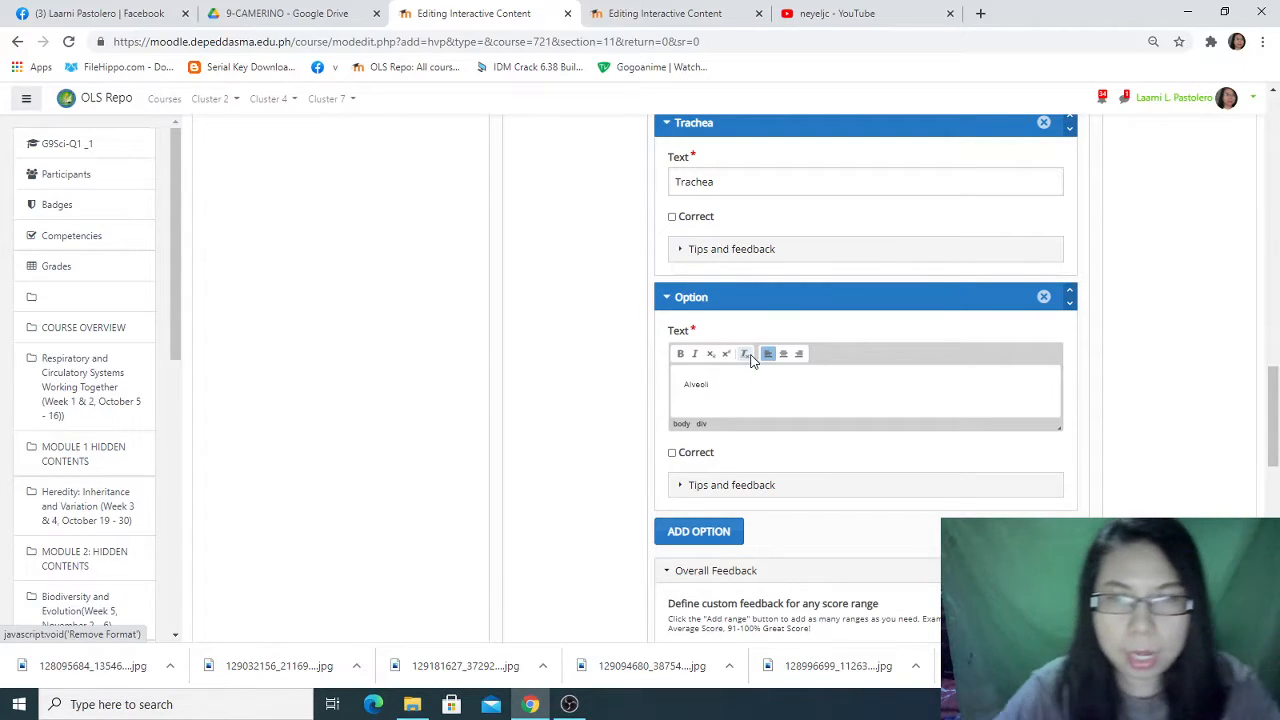
scroll(803, 393, up, 1)
scroll(800, 400, up, 3)
scroll(800, 410, down, 5)
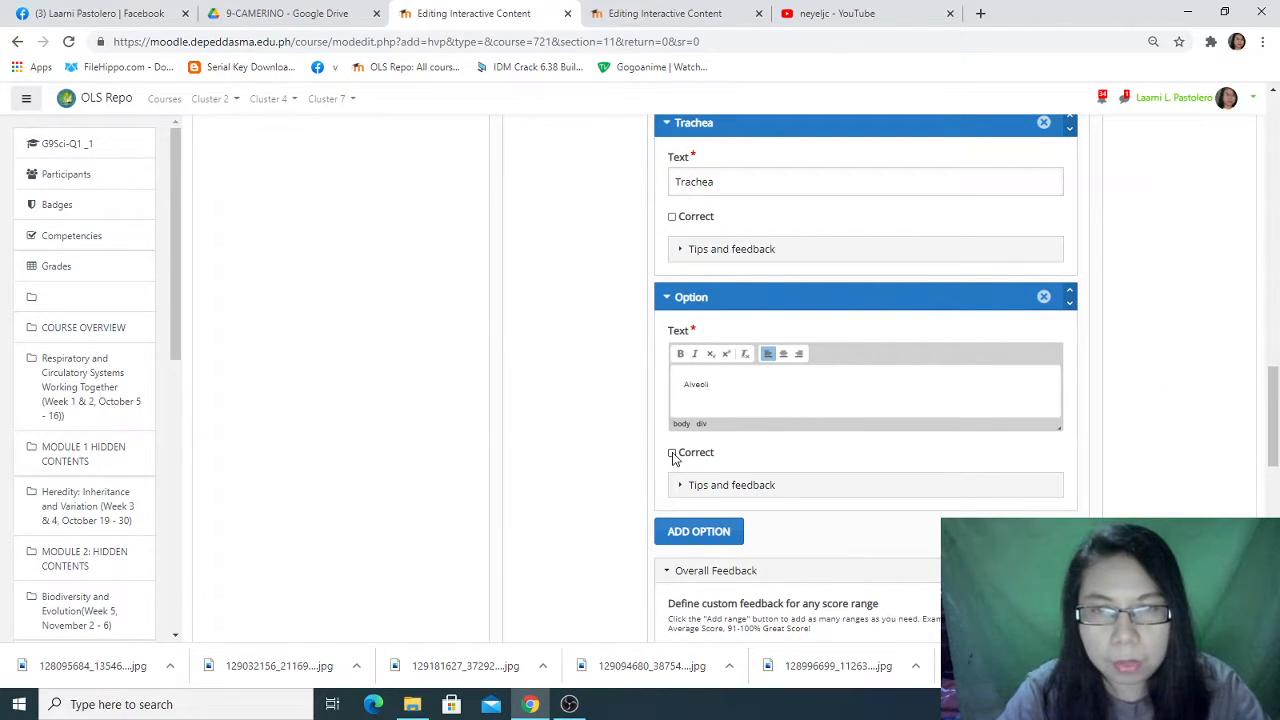
click(672, 453)
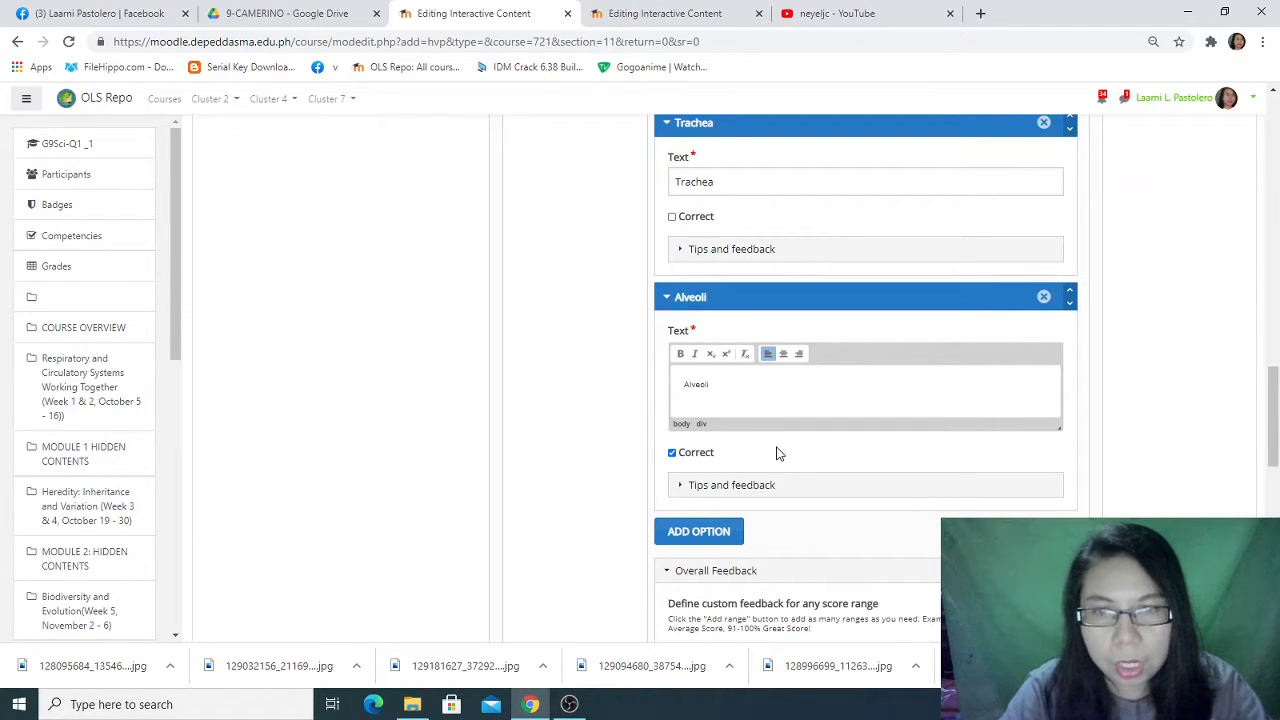
Disable the Retry and Show Solution buttons in the question's behavioural settings, keeping Randomize answers enabled.
scroll(790, 430, down, 3)
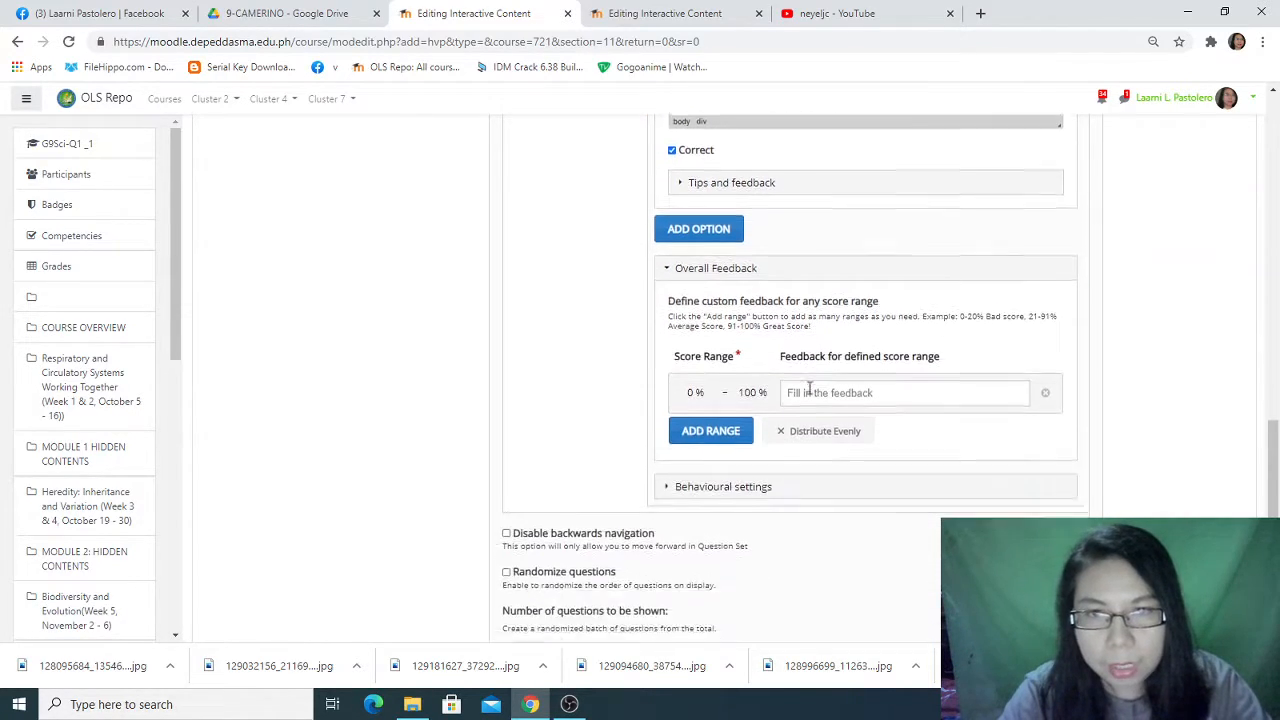
scroll(809, 390, down, 1)
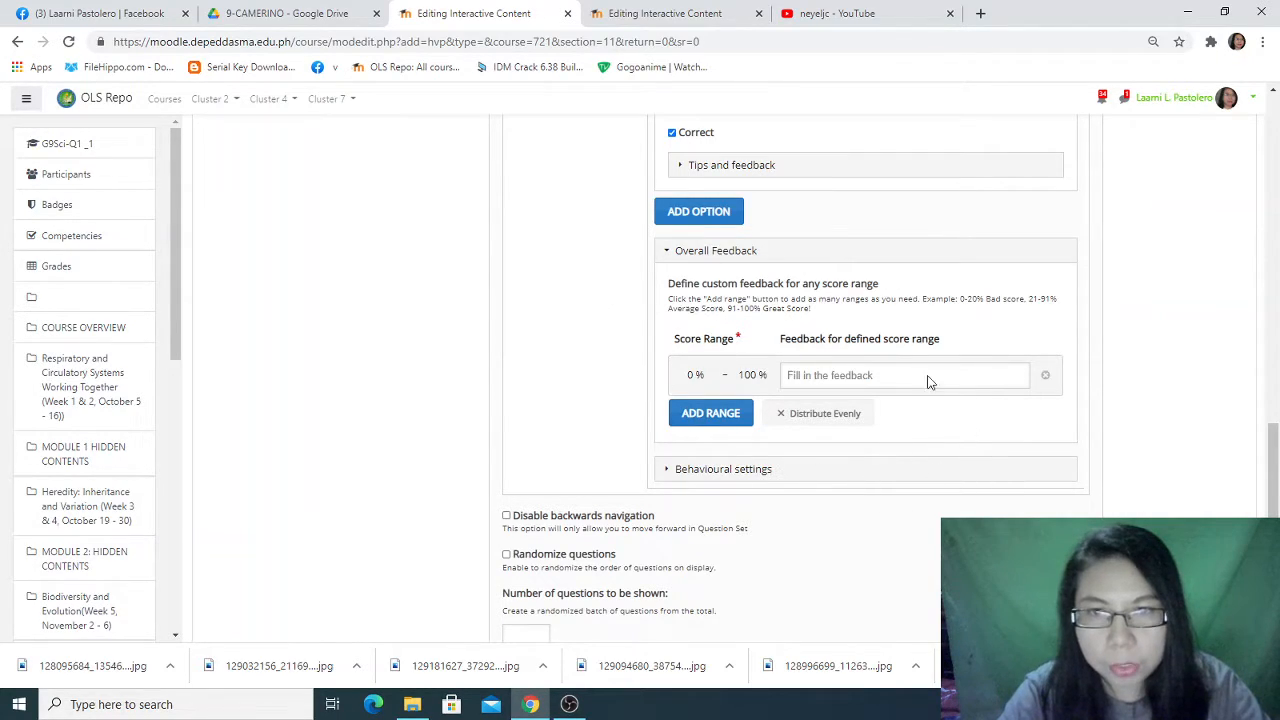
scroll(906, 467, down, 3)
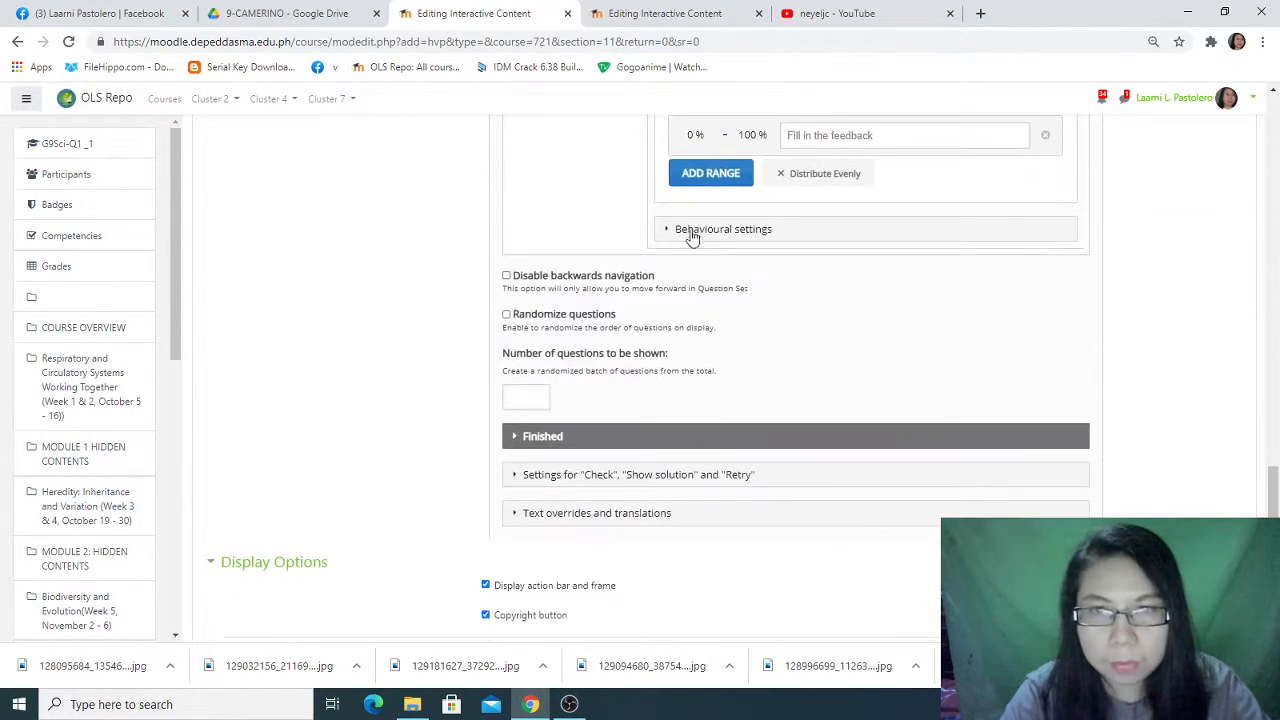
click(694, 236)
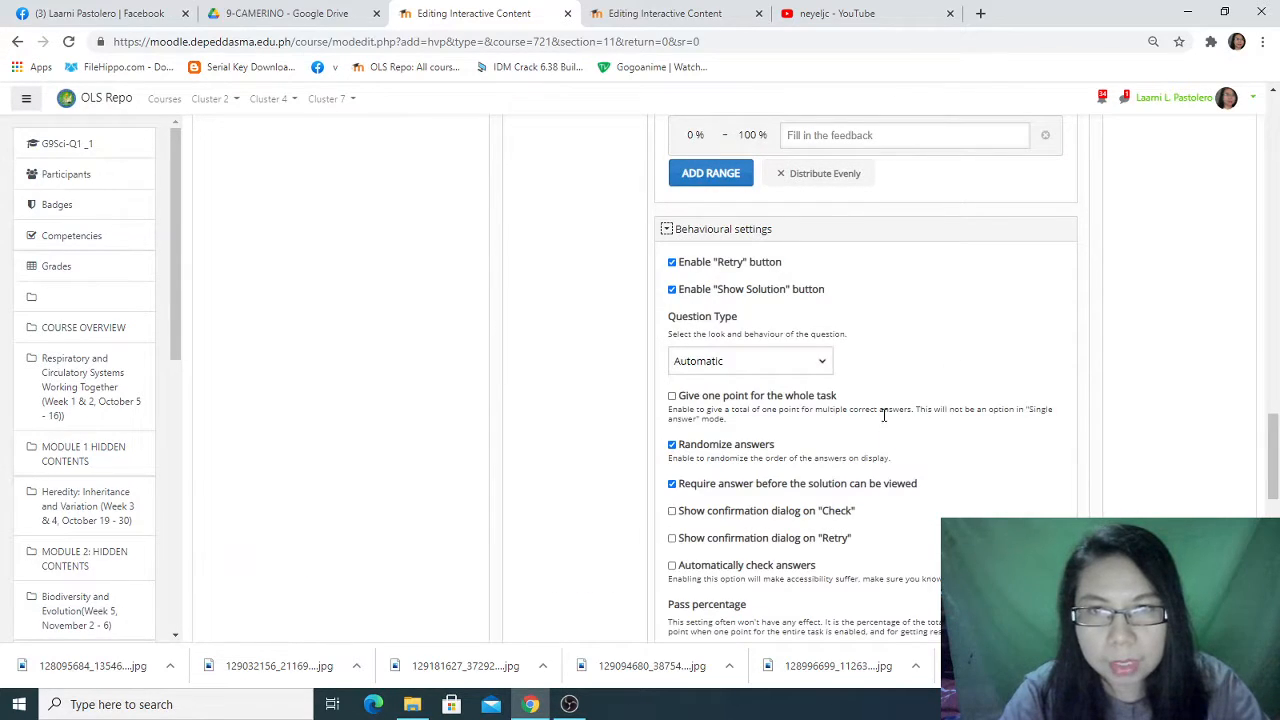
click(672, 263)
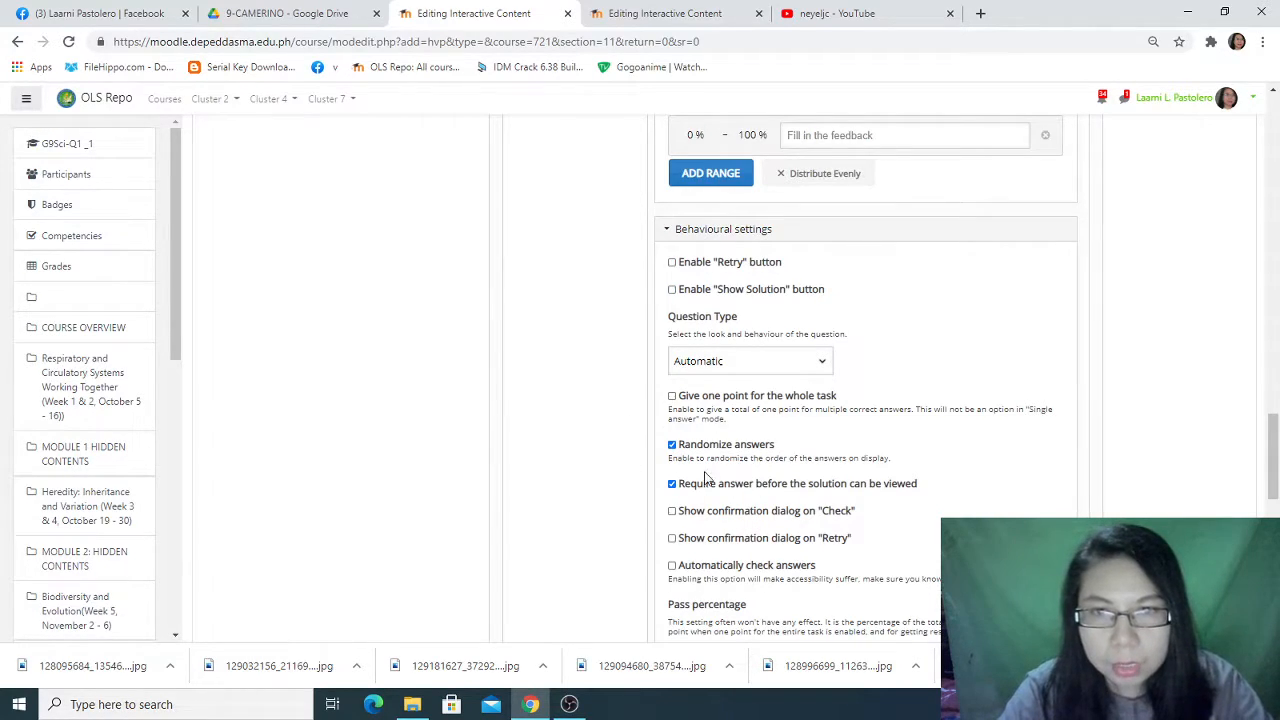
click(672, 445)
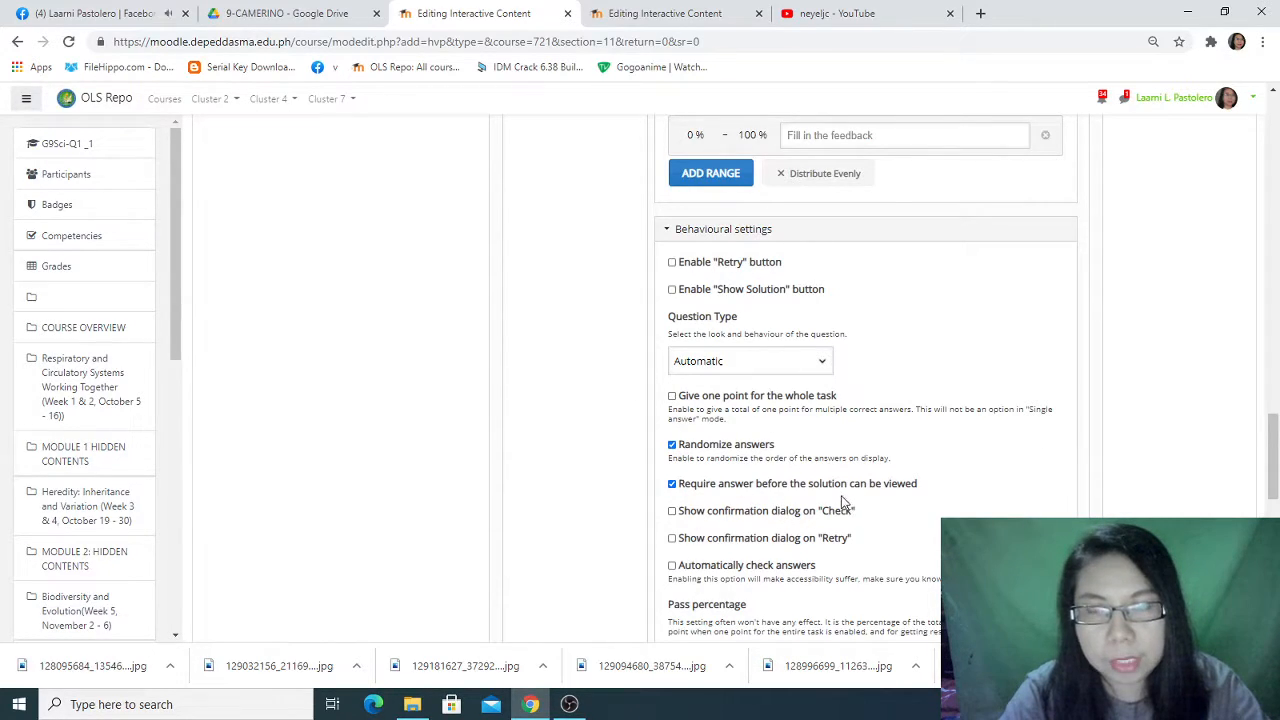
scroll(843, 503, down, 3)
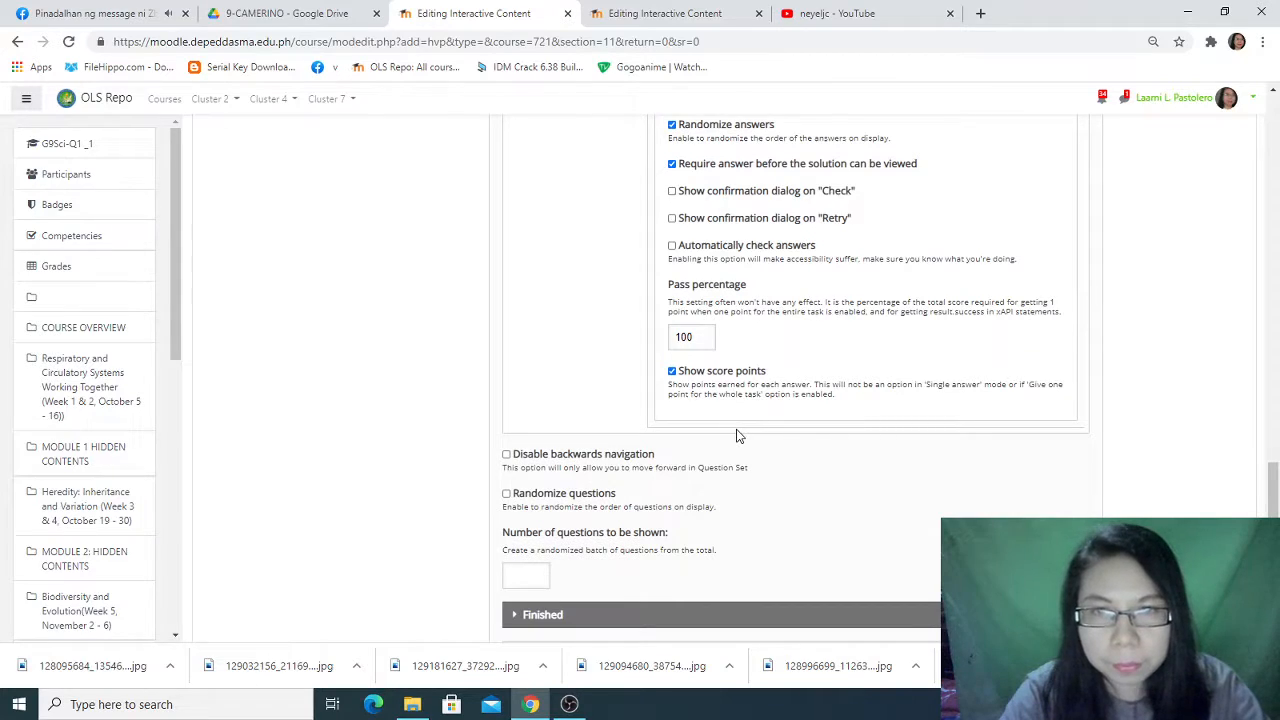
scroll(737, 436, down, 3)
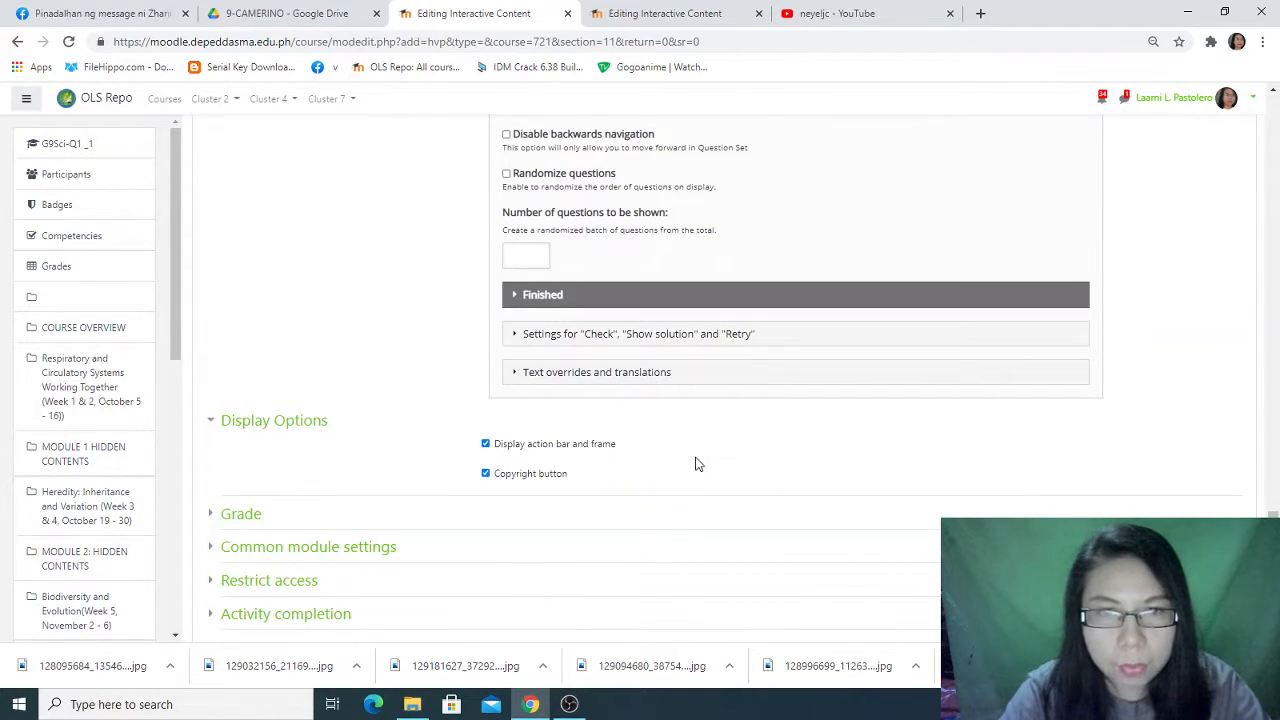
Enable Randomize questions for the question set.
scroll(671, 459, up, 4)
scroll(671, 459, down, 2)
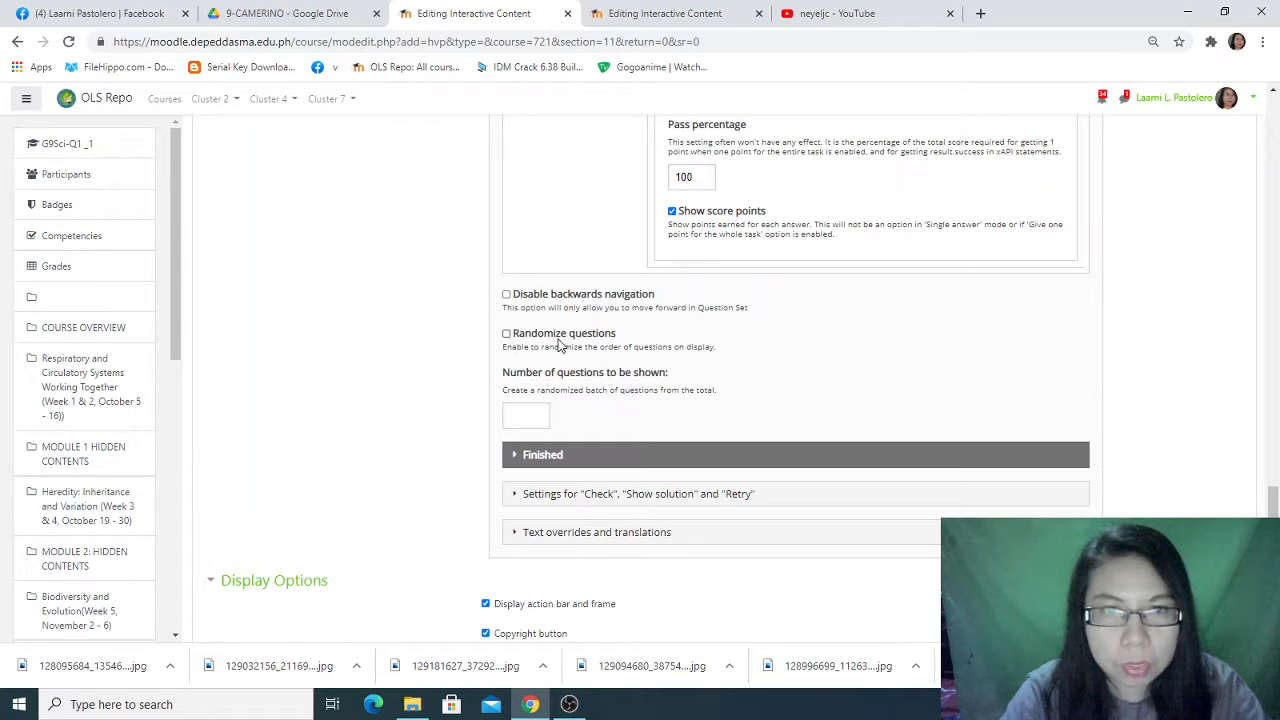
click(506, 335)
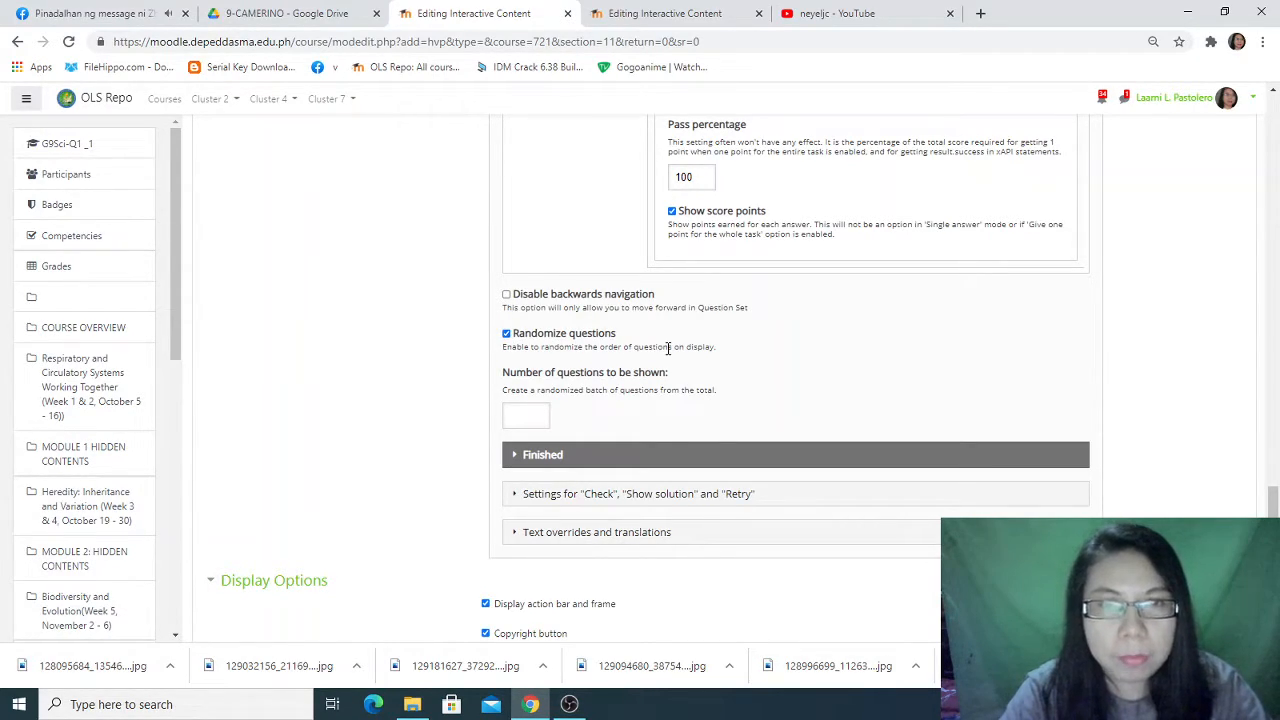
Shorten the first question's title to "Multiple Choice".
scroll(668, 355, up, 5)
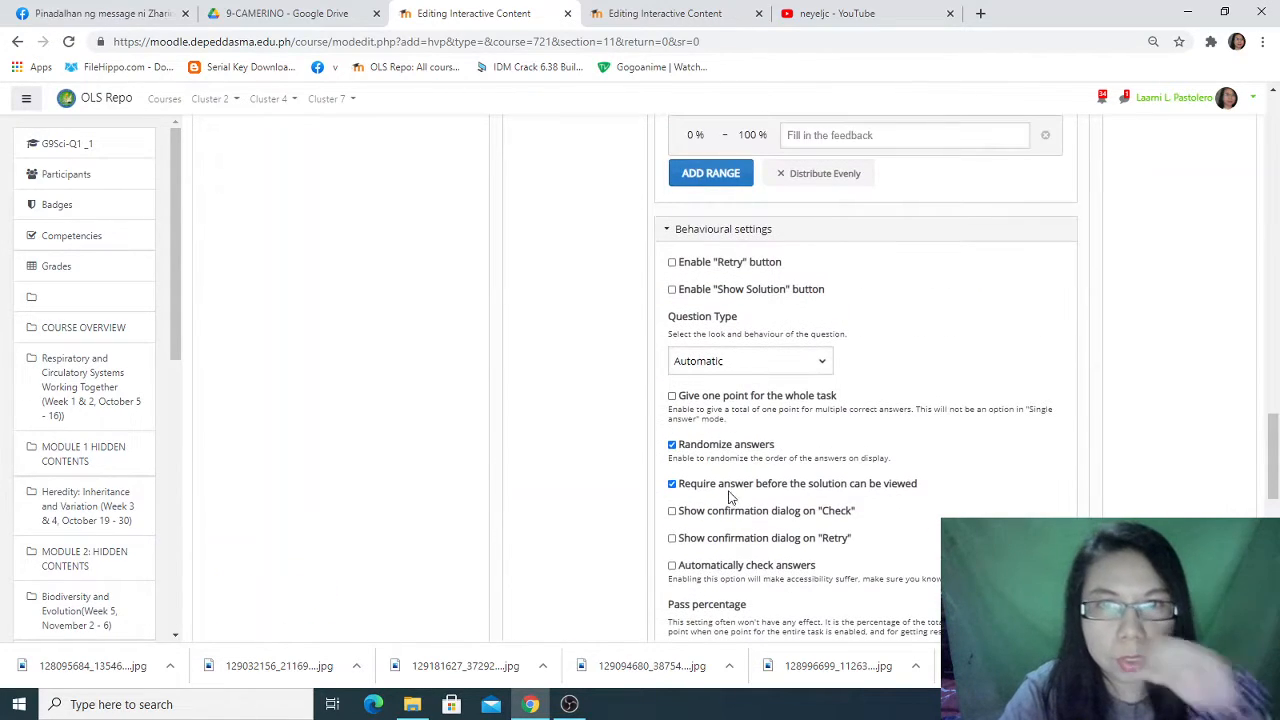
scroll(605, 455, down, 3)
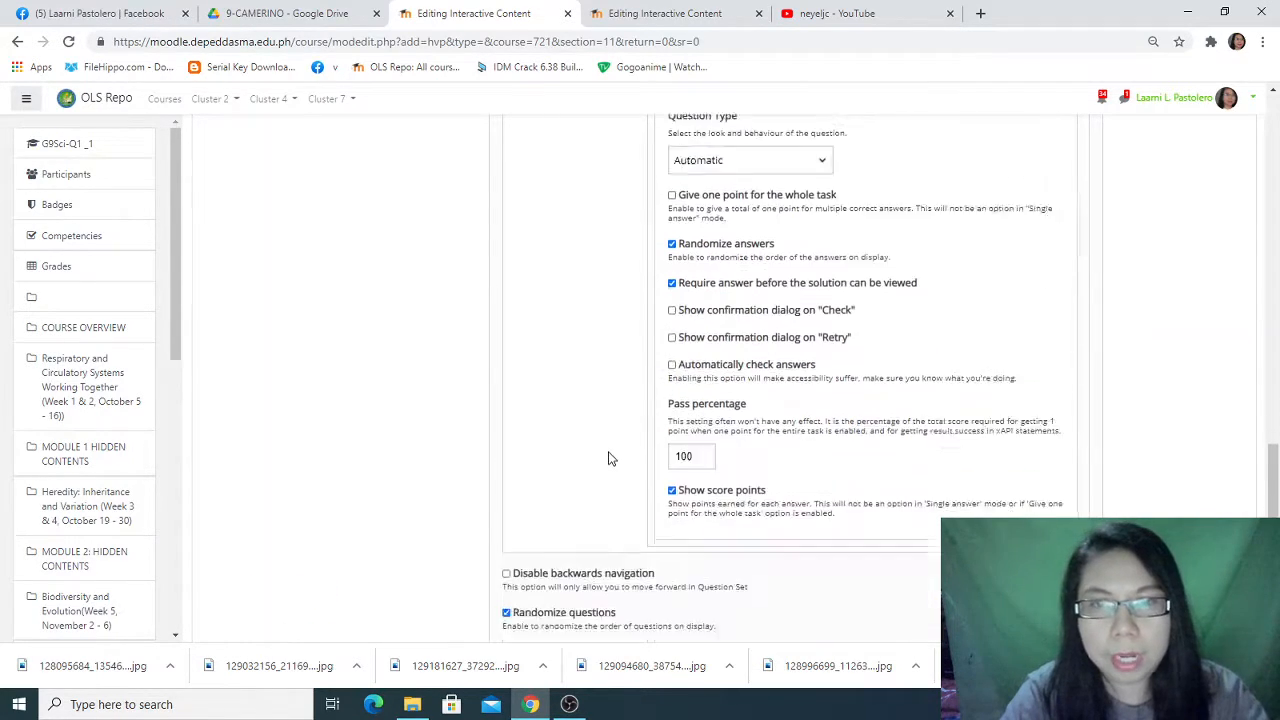
scroll(597, 511, up, 15)
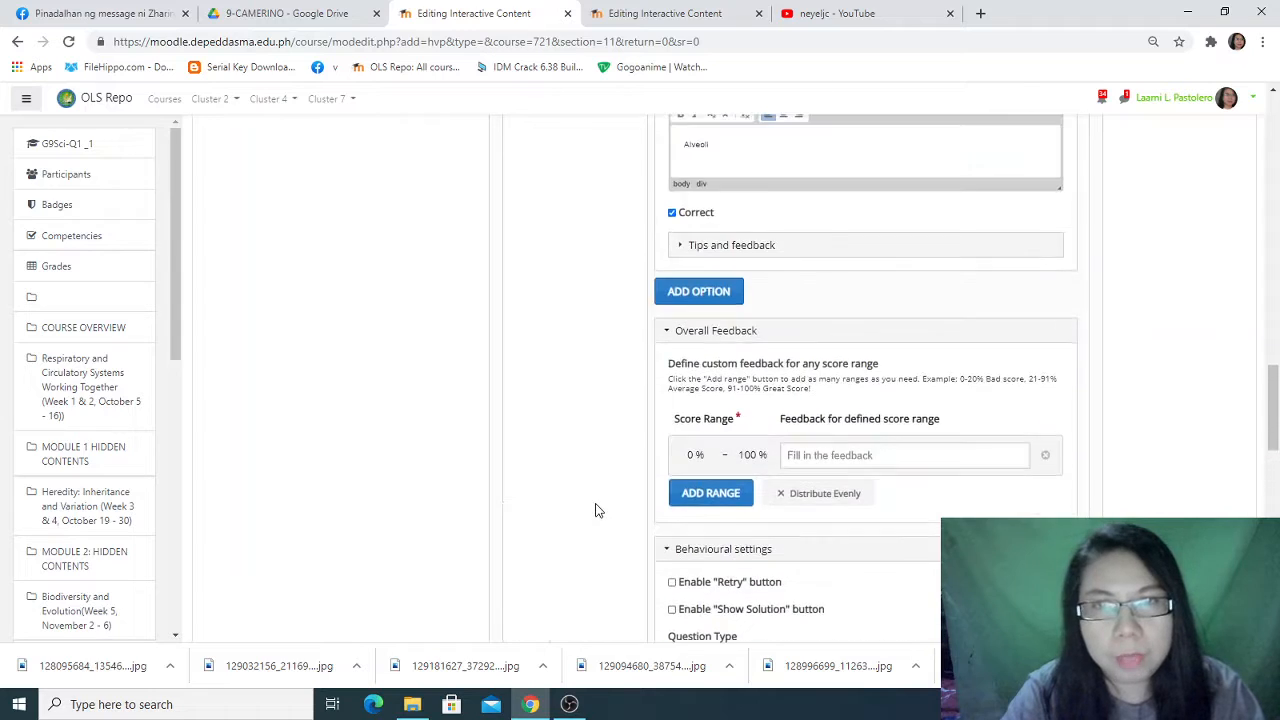
scroll(597, 510, up, 5)
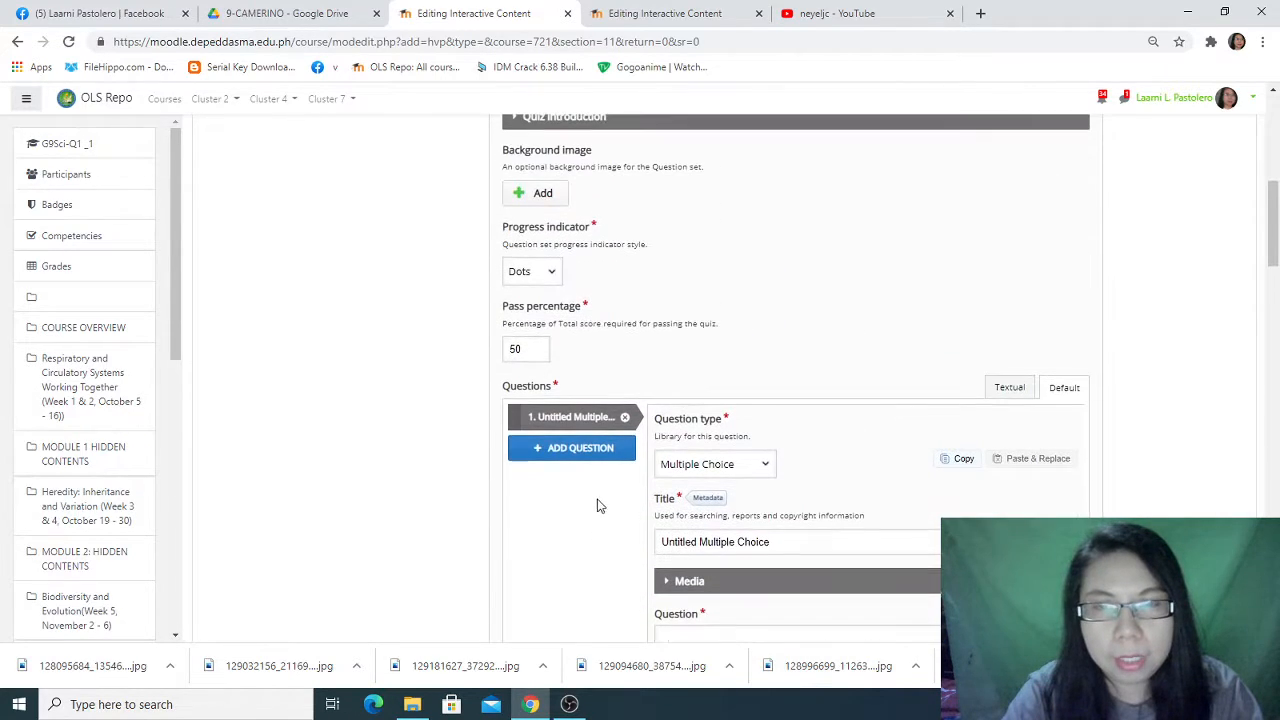
scroll(602, 400, down, 2)
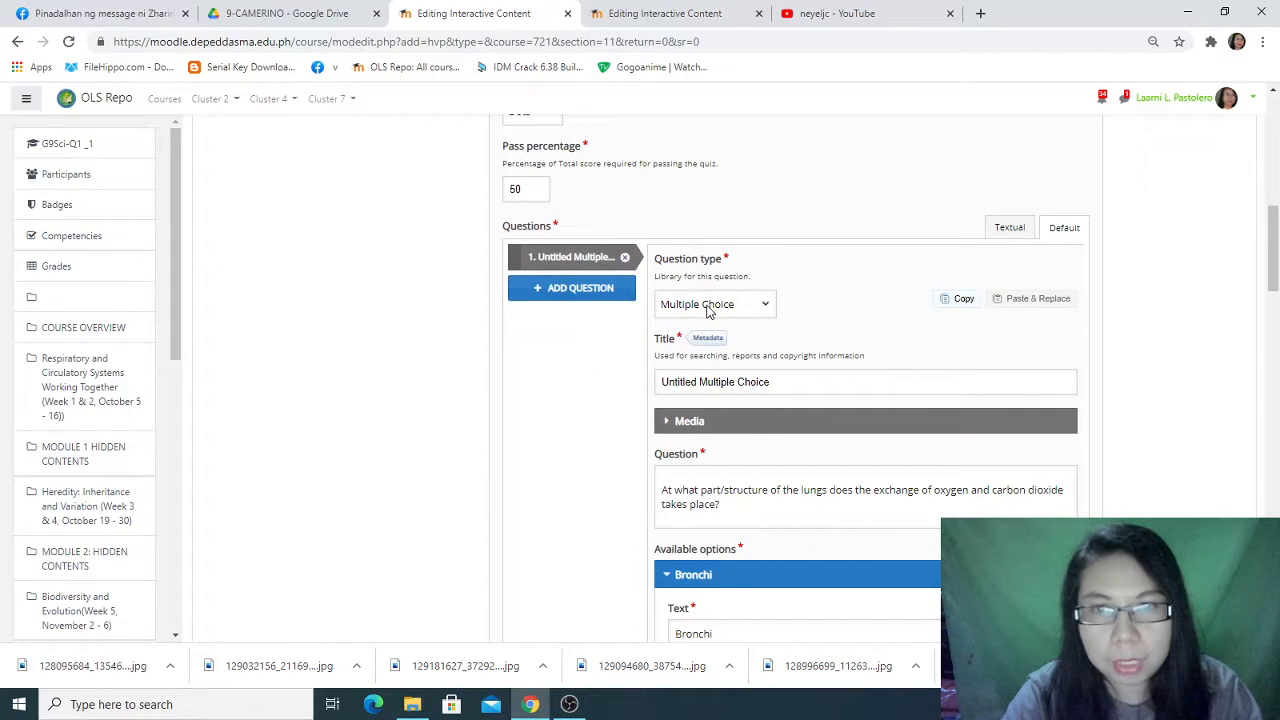
drag(698, 381, 557, 386)
key(BackSpace)
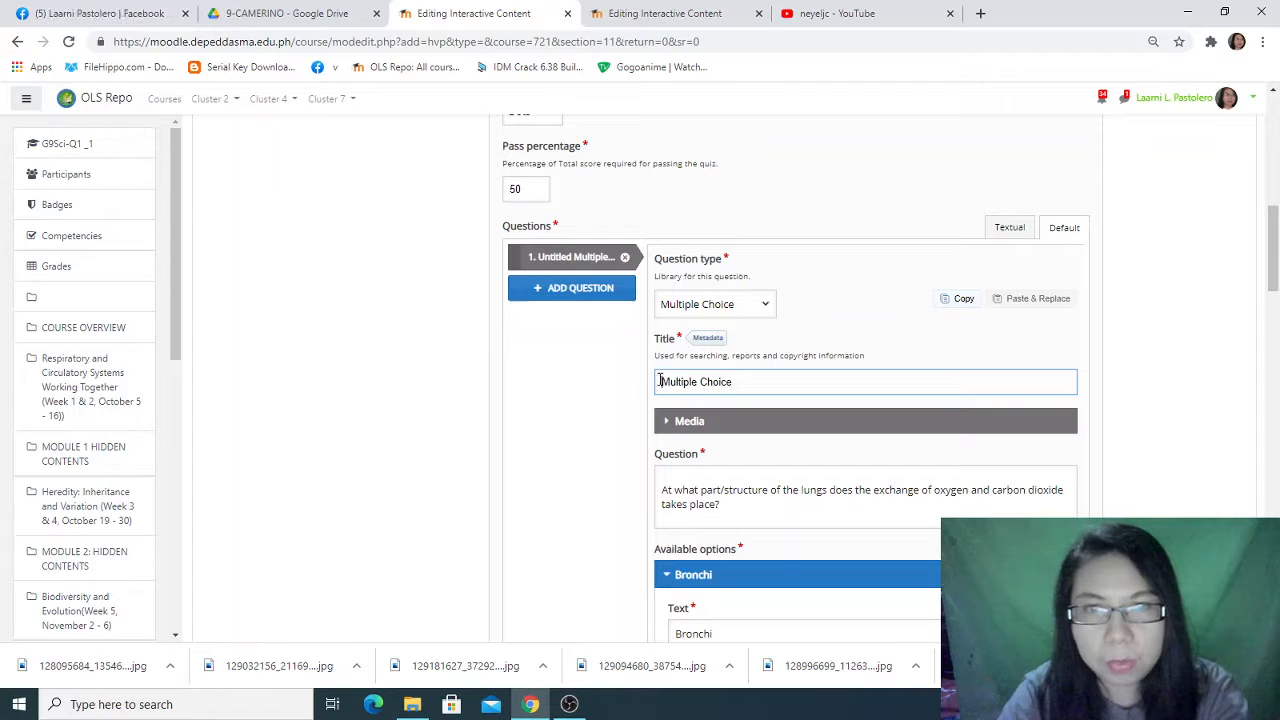
Add a second question of type Multiple Choice and shorten its title to "Multiple Choice".
click(573, 298)
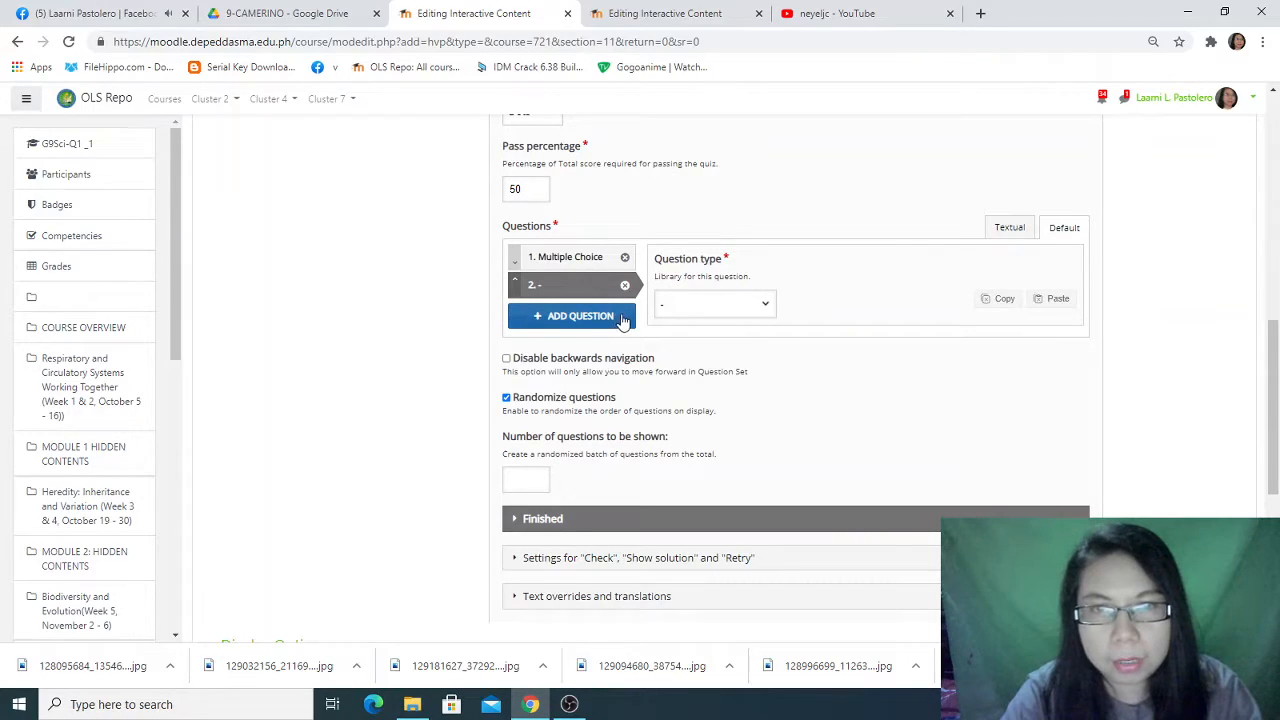
click(767, 307)
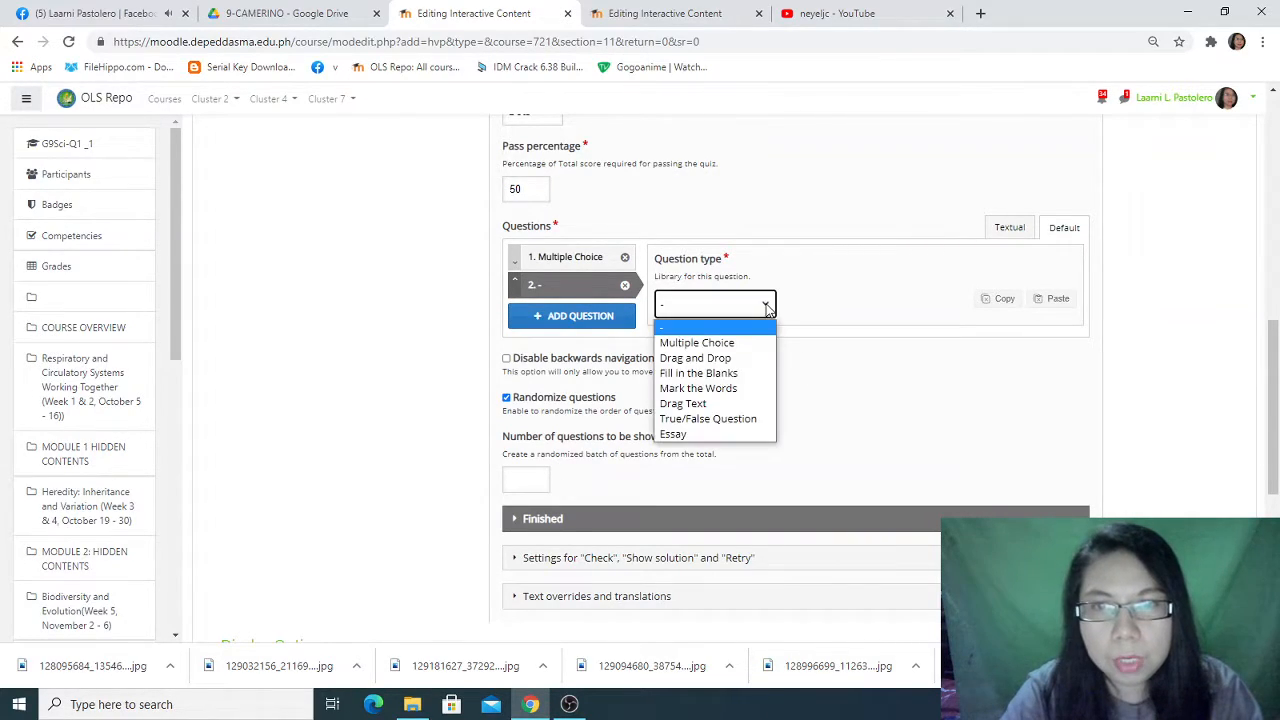
click(690, 343)
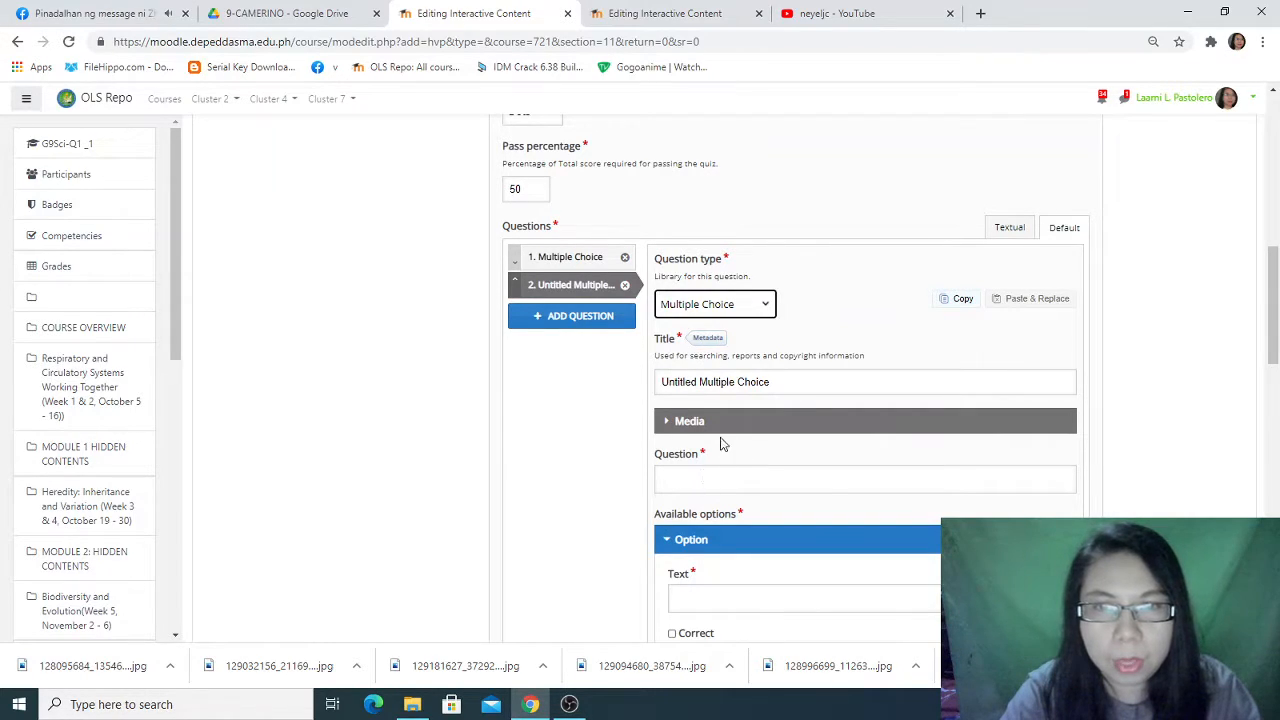
drag(701, 380, 560, 386)
key(BackSpace)
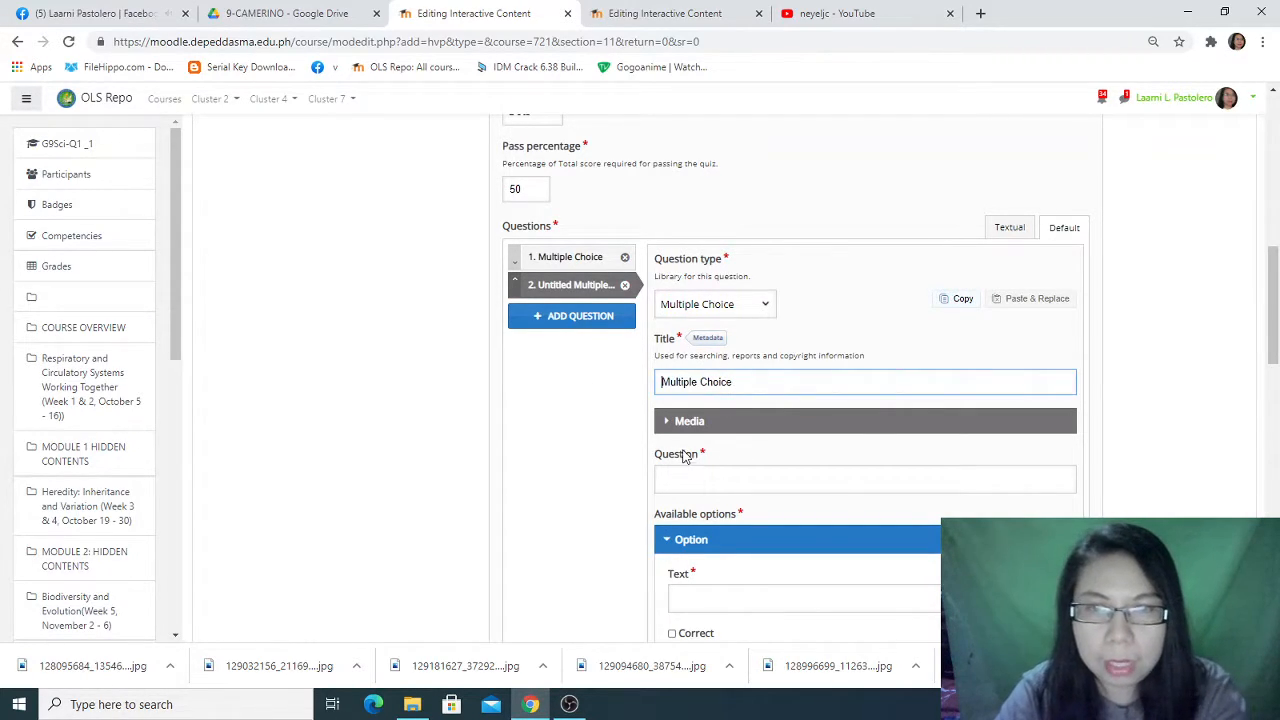
Copy "Which activity does NOT occur when you inhale?" from question 2 of the existing quiz into the new second question's text.
click(682, 476)
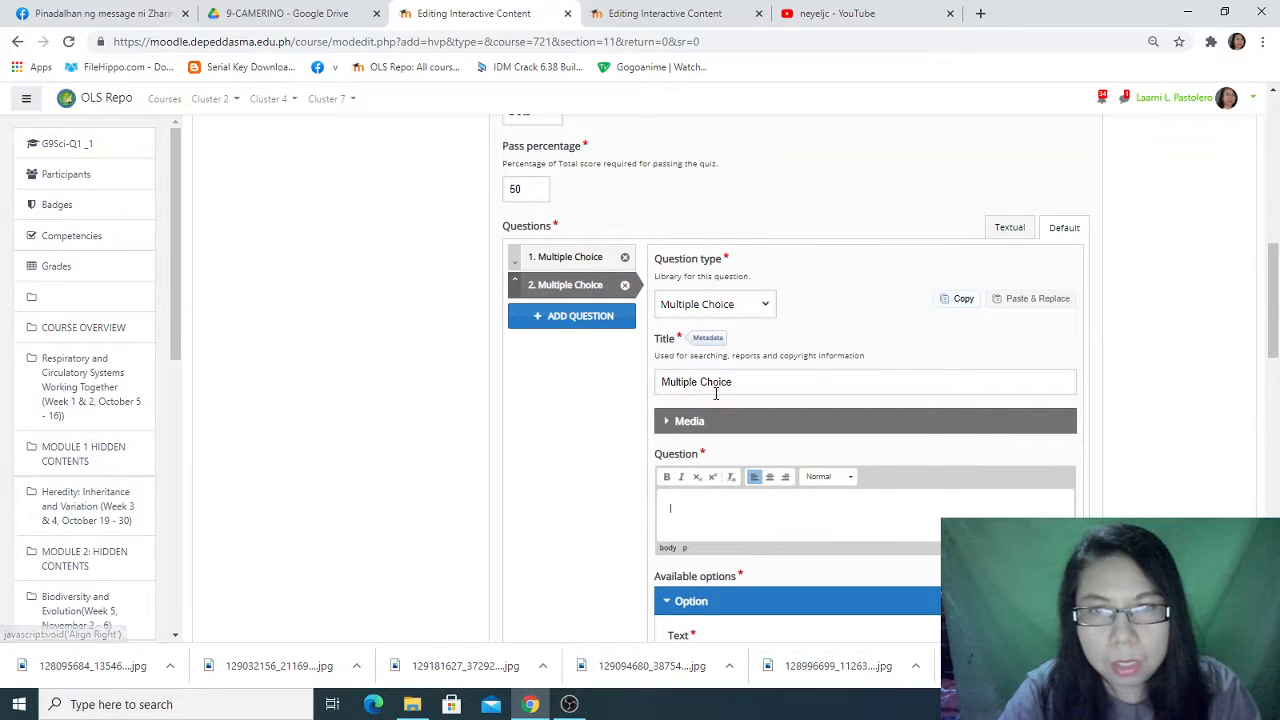
scroll(737, 486, down, 1)
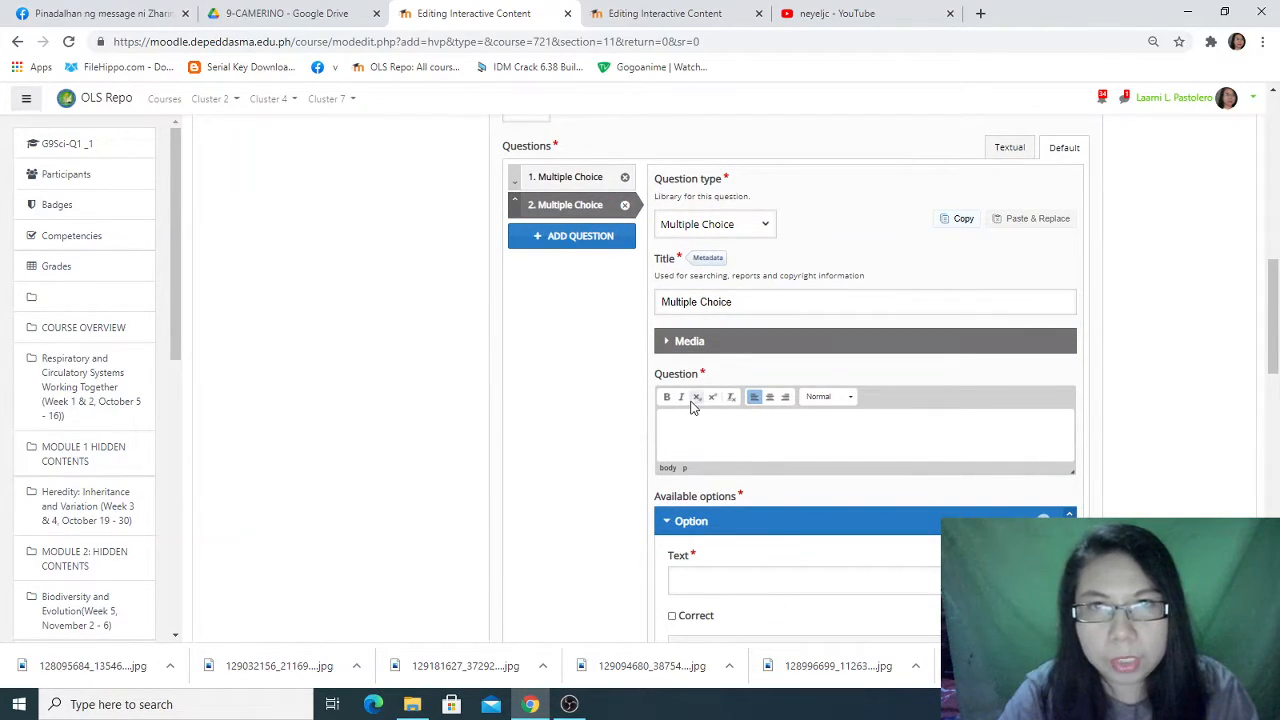
click(666, 11)
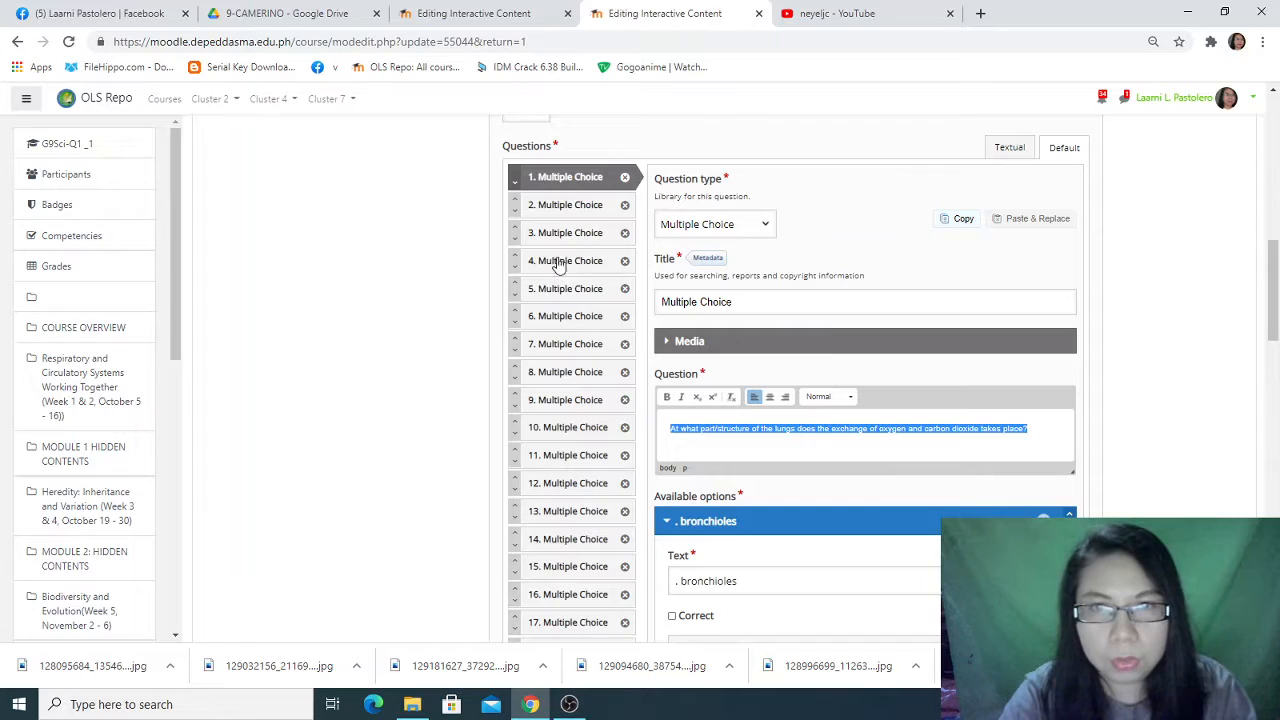
click(570, 206)
click(931, 423)
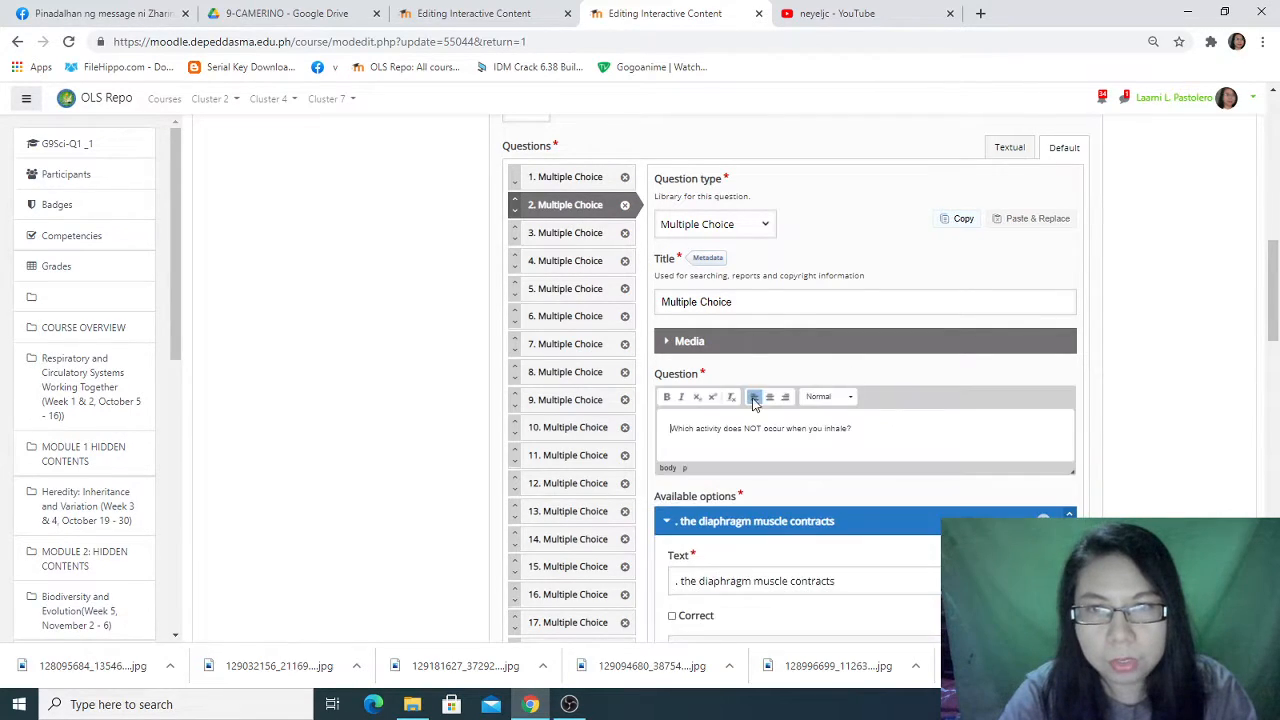
drag(882, 434, 617, 421)
key(ctrl+c)
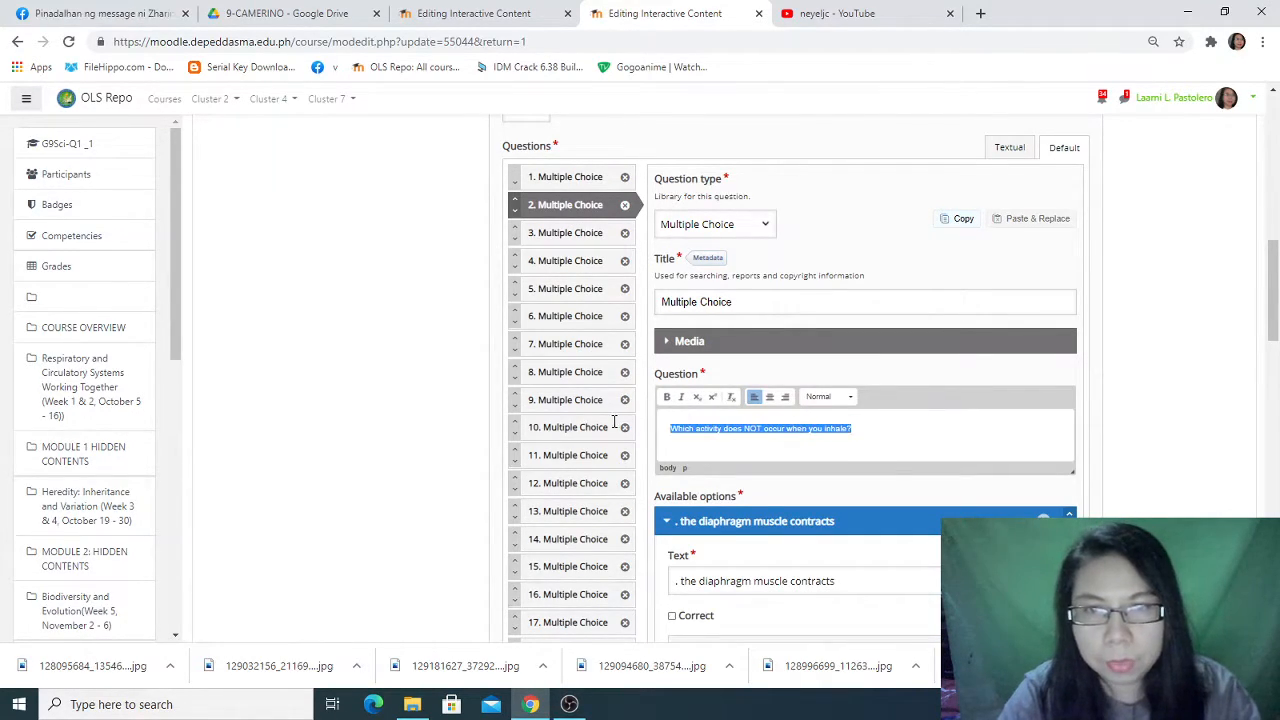
key(ctrl+shift+Tab)
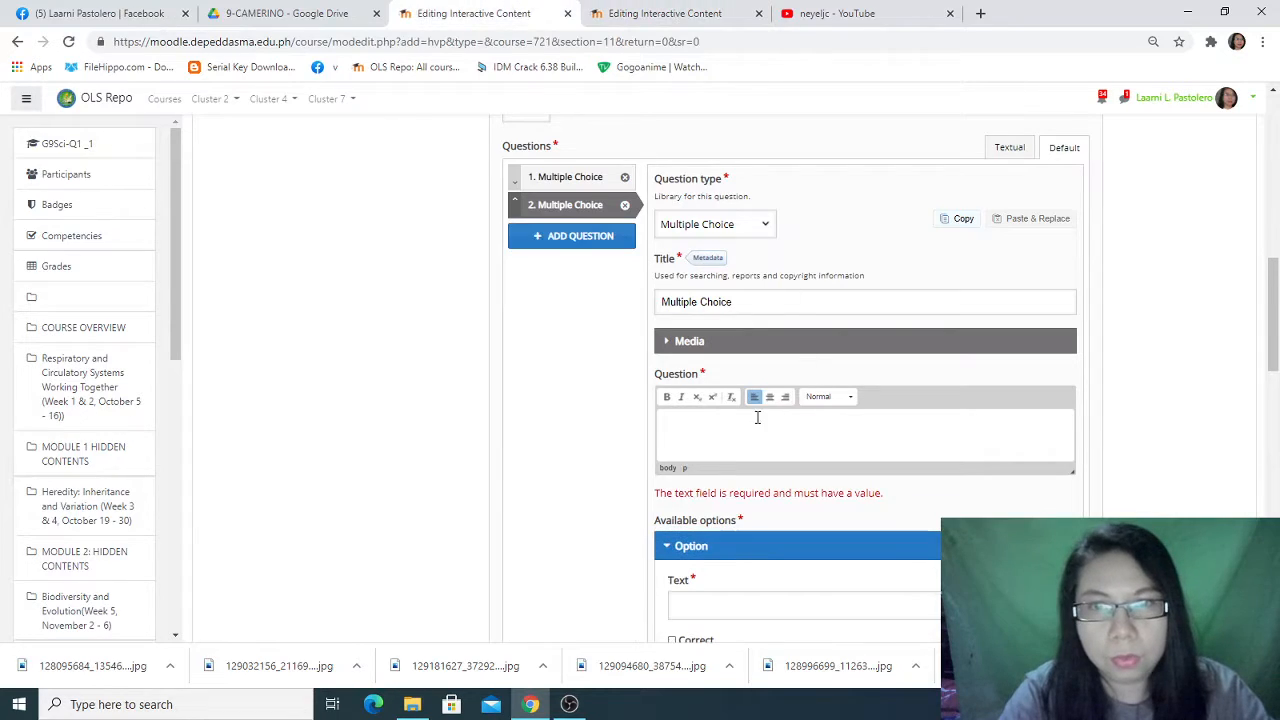
click(731, 430)
key(ctrl+v)
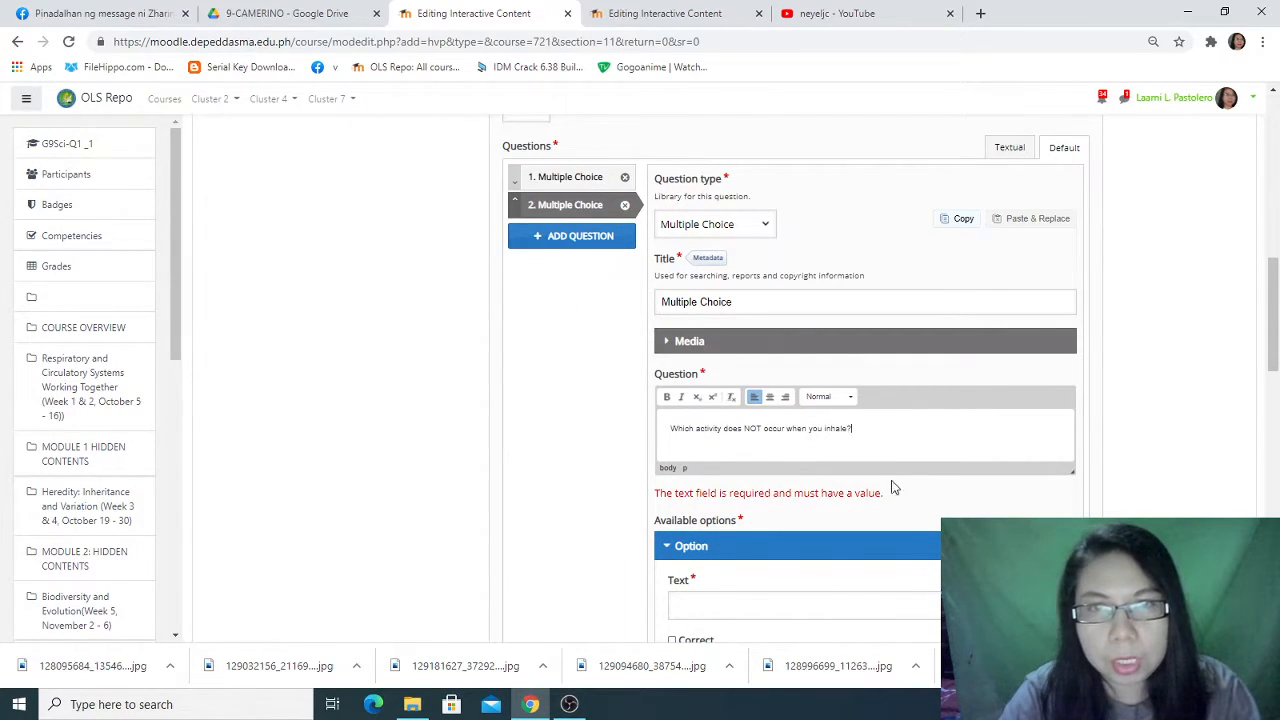
Disable the Retry and Show Solution buttons in the second question's behavioural settings.
scroll(577, 360, down, 8)
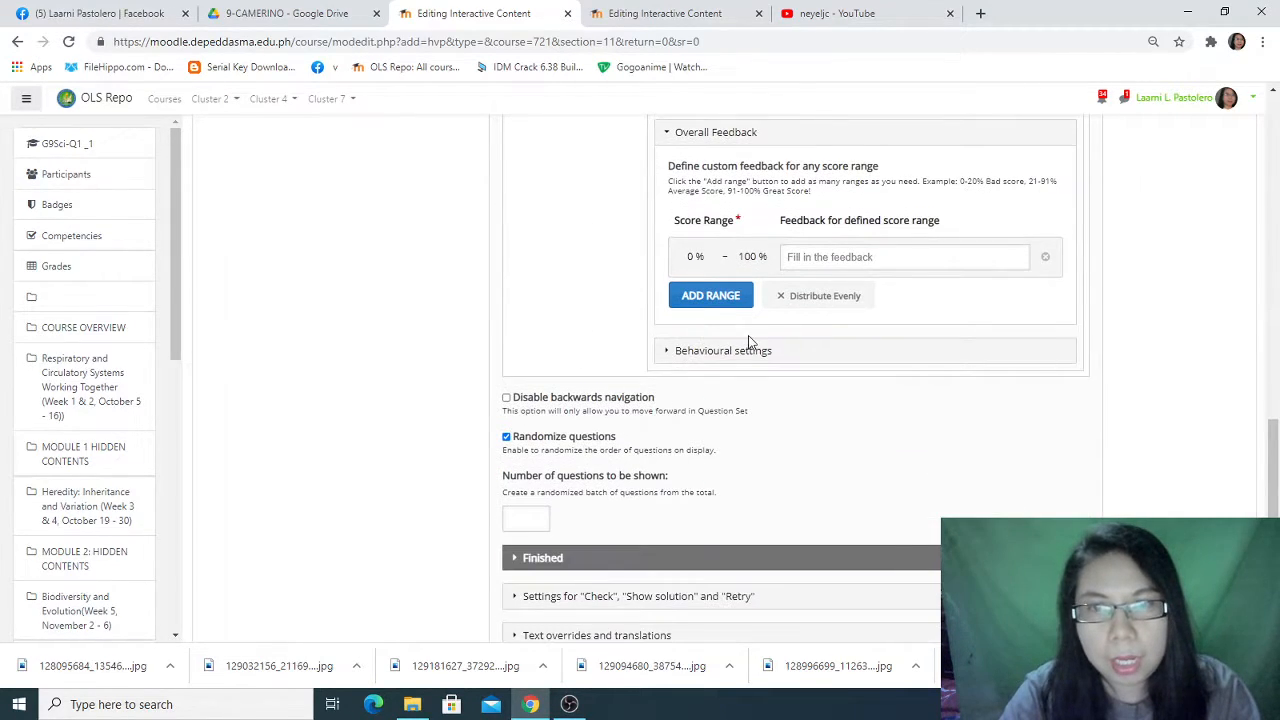
click(729, 355)
scroll(729, 372, down, 2)
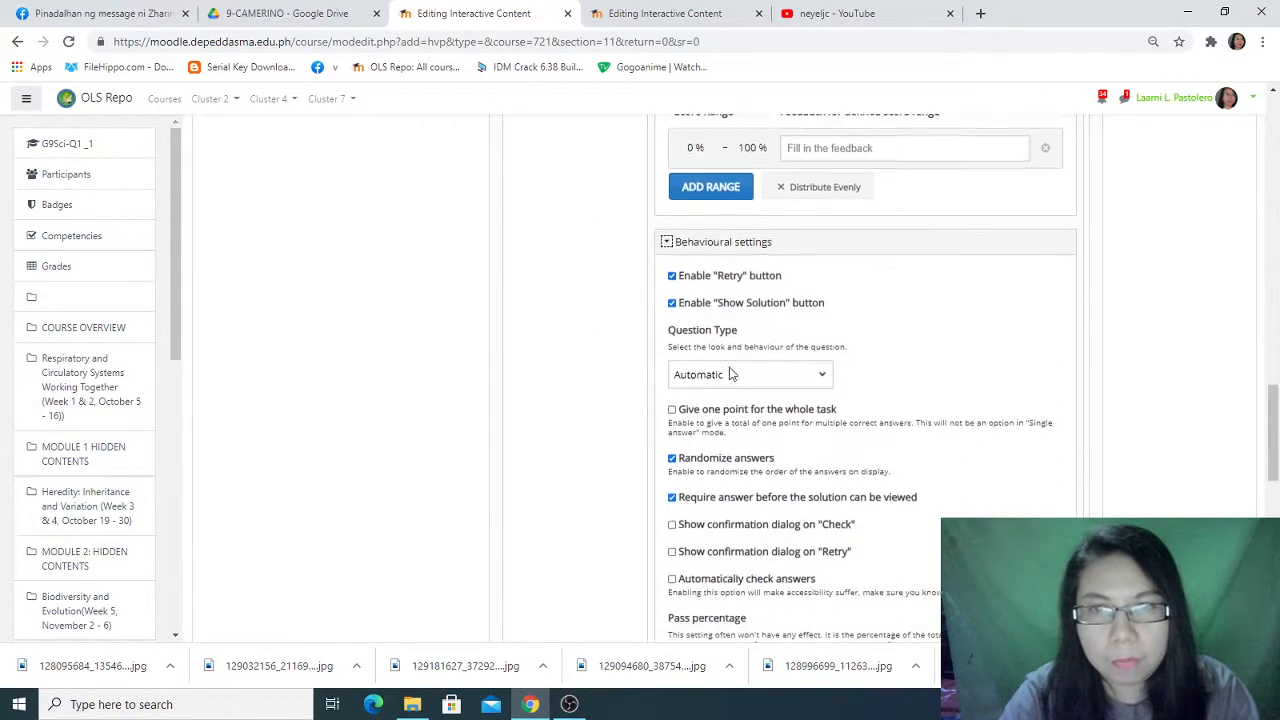
click(673, 201)
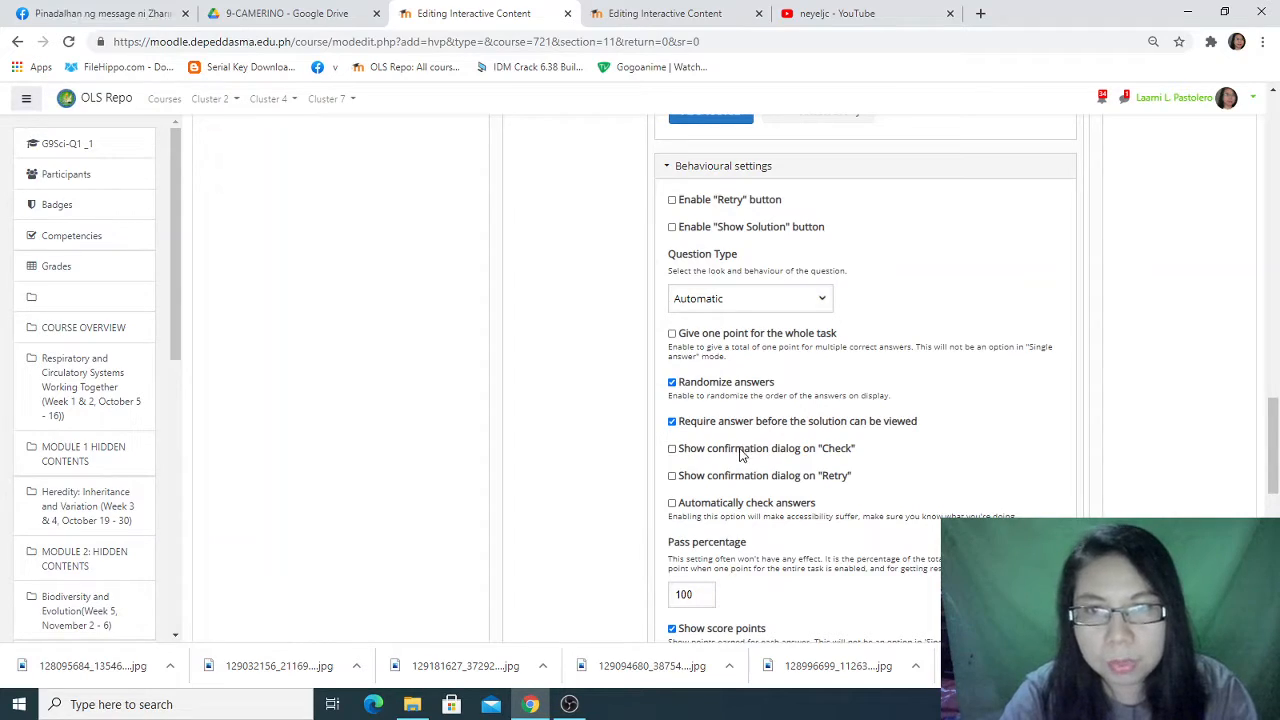
scroll(727, 450, down, 2)
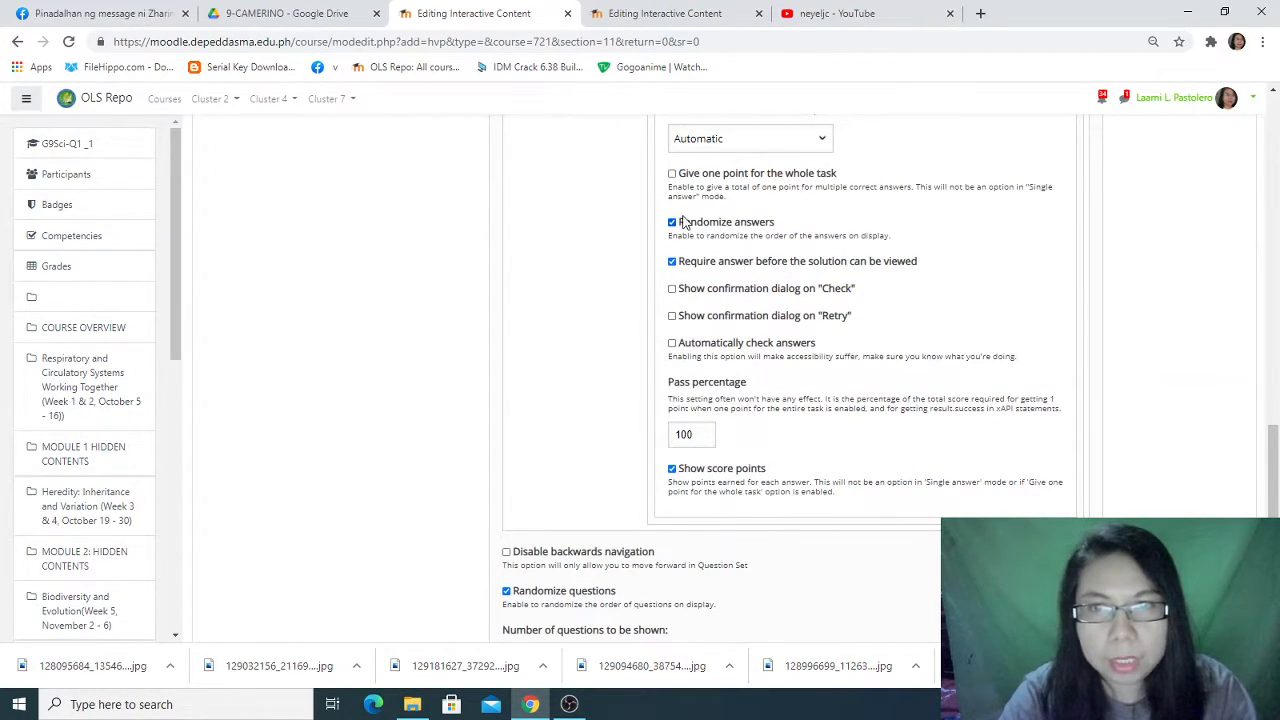
scroll(728, 517, down, 2)
scroll(728, 517, up, 3)
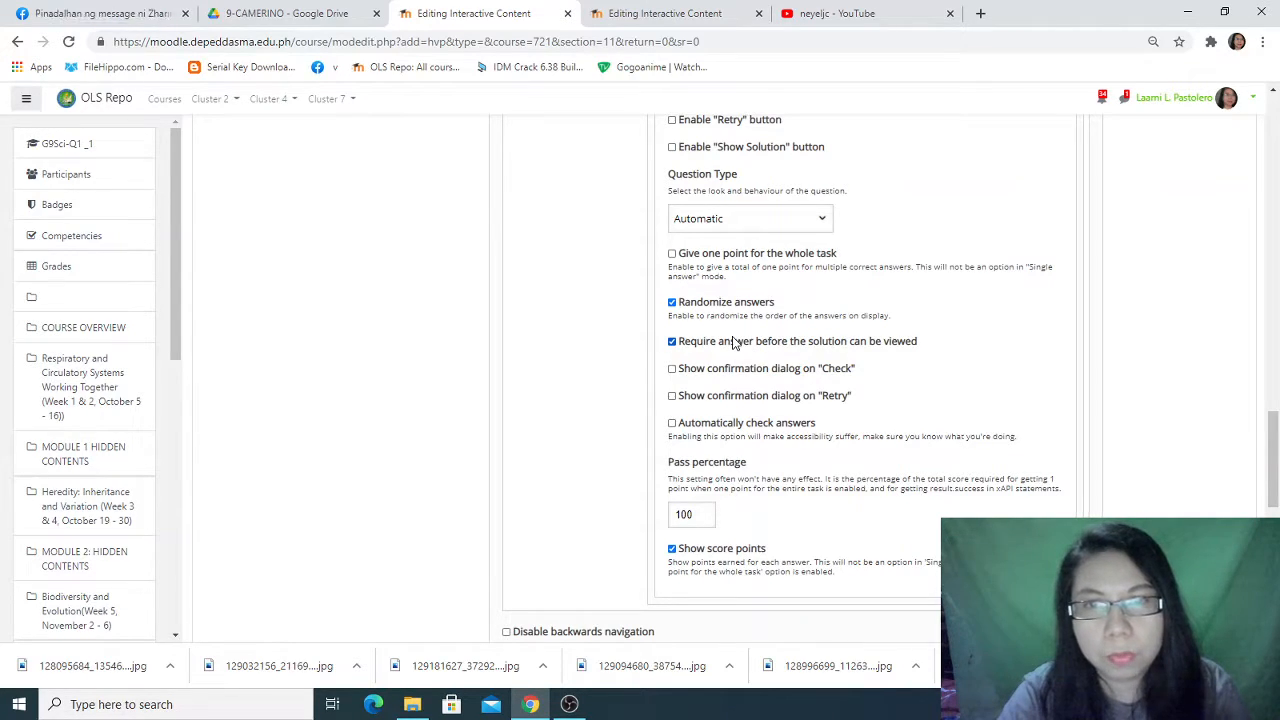
Set the activity's grade to pass to 10 and its maximum grade to 20, leaving the grade category Uncategorised.
scroll(748, 395, down, 4)
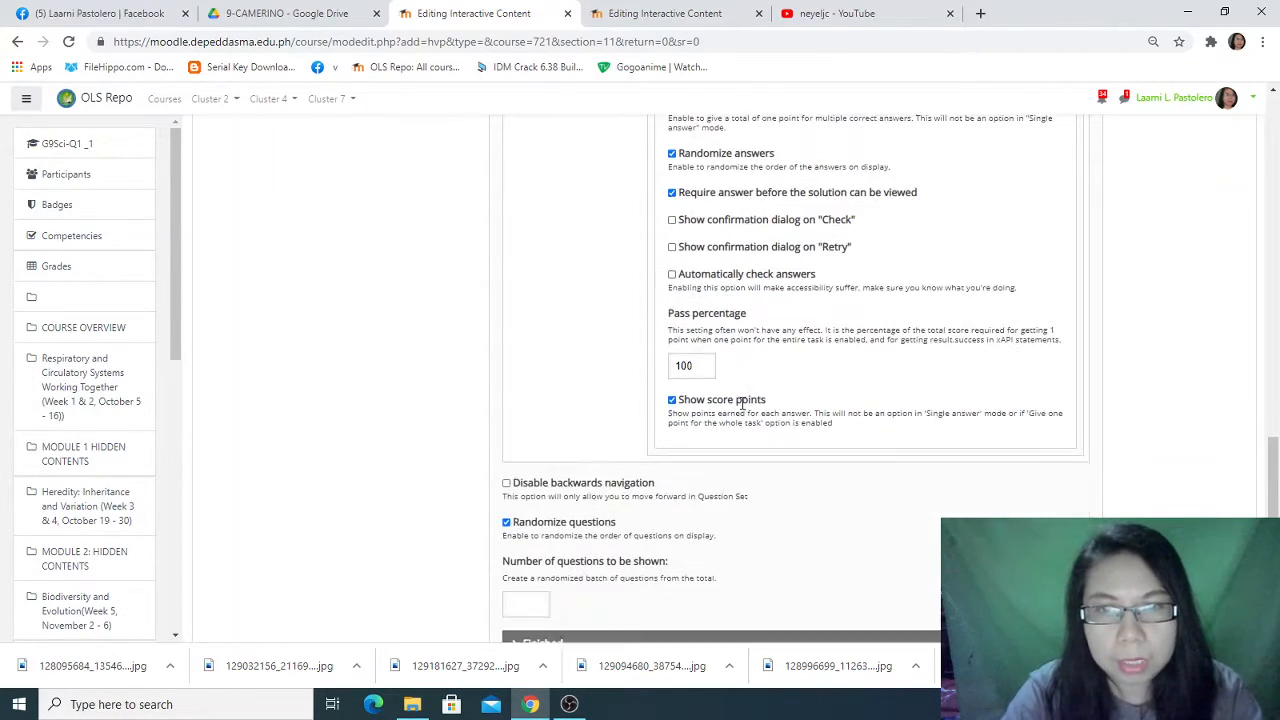
scroll(700, 435, down, 3)
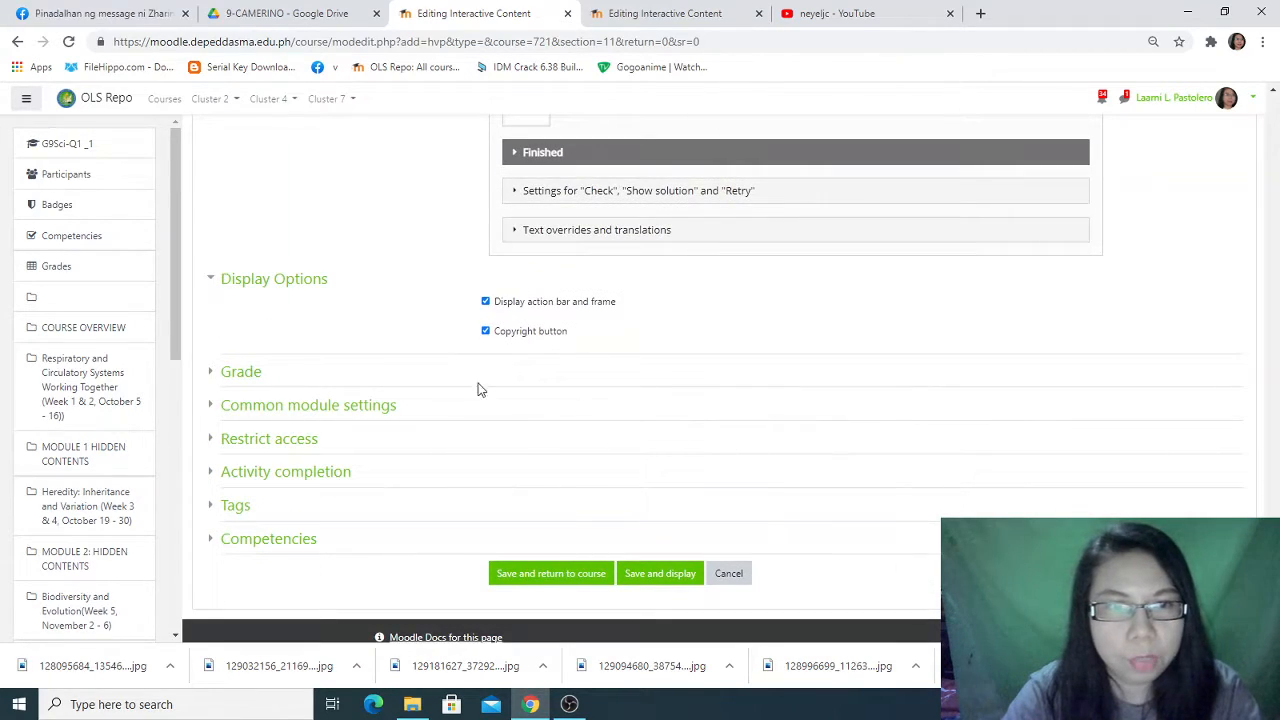
click(241, 372)
scroll(558, 361, down, 2)
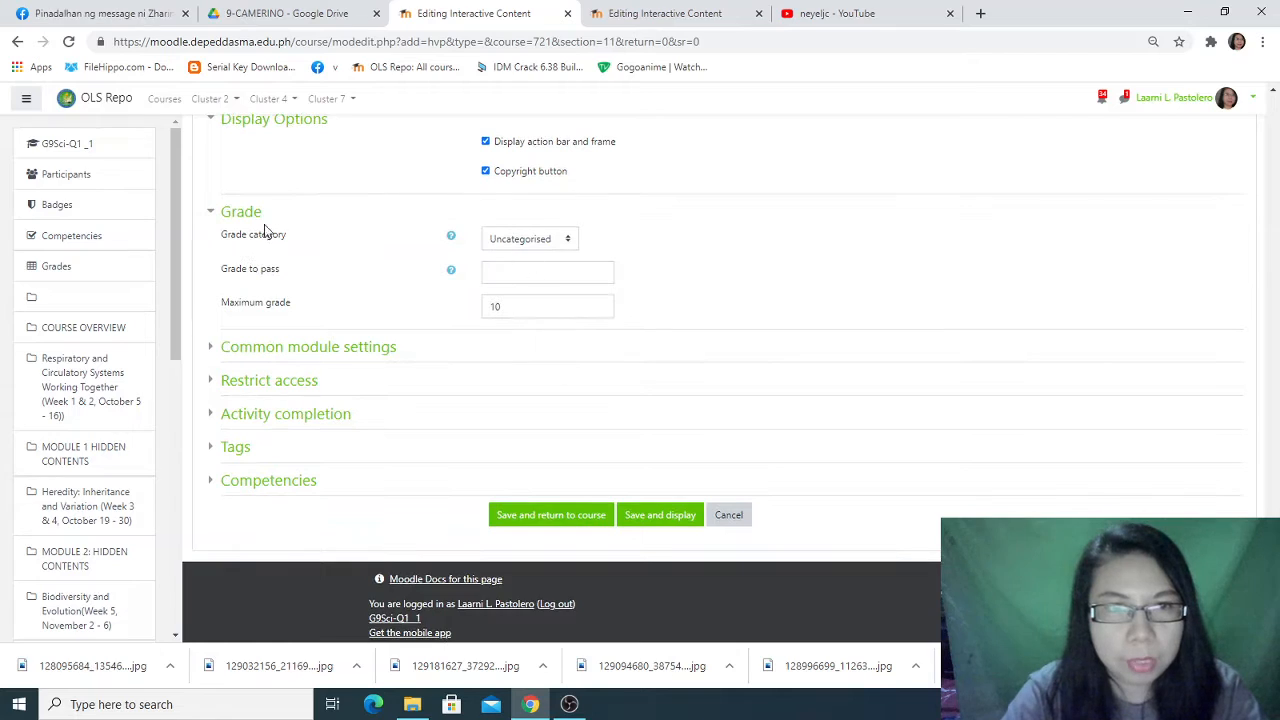
click(547, 242)
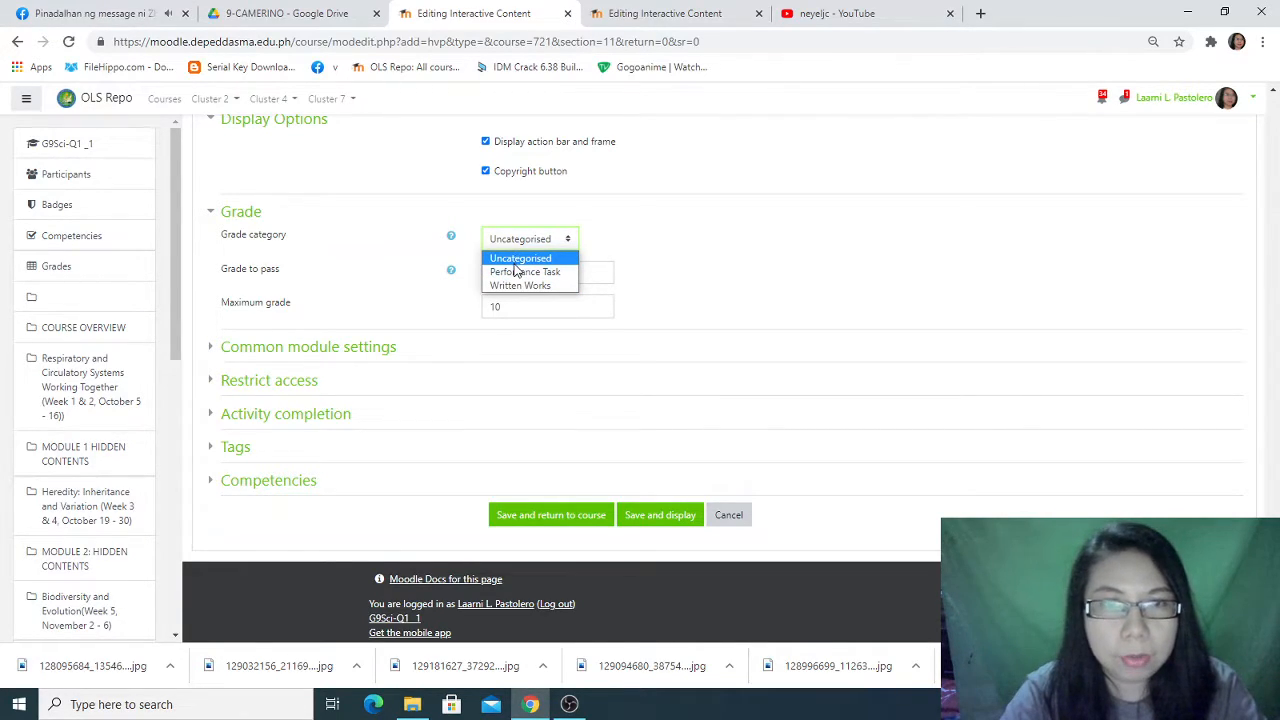
click(735, 270)
click(534, 273)
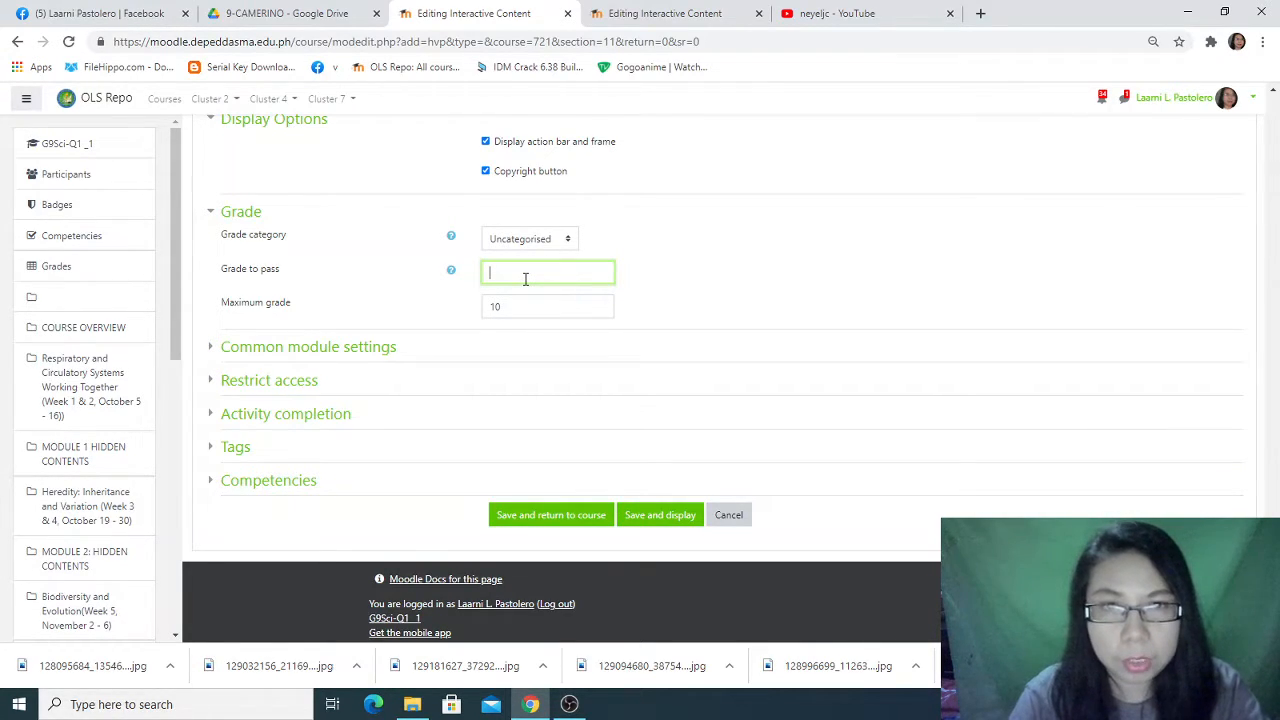
text(10)
double_click(492, 306)
text(20)
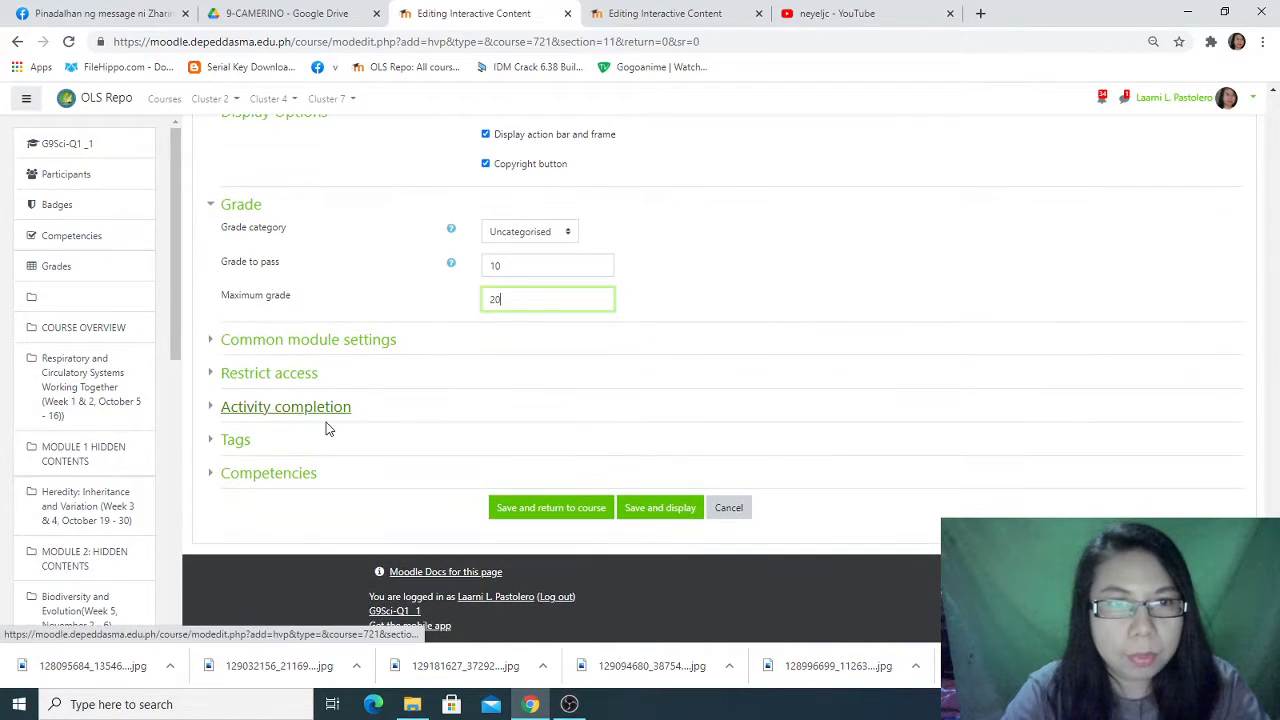
Set completion tracking to "Show activity as complete when conditions are met" and require students to receive a grade.
click(286, 414)
scroll(463, 463, down, 1)
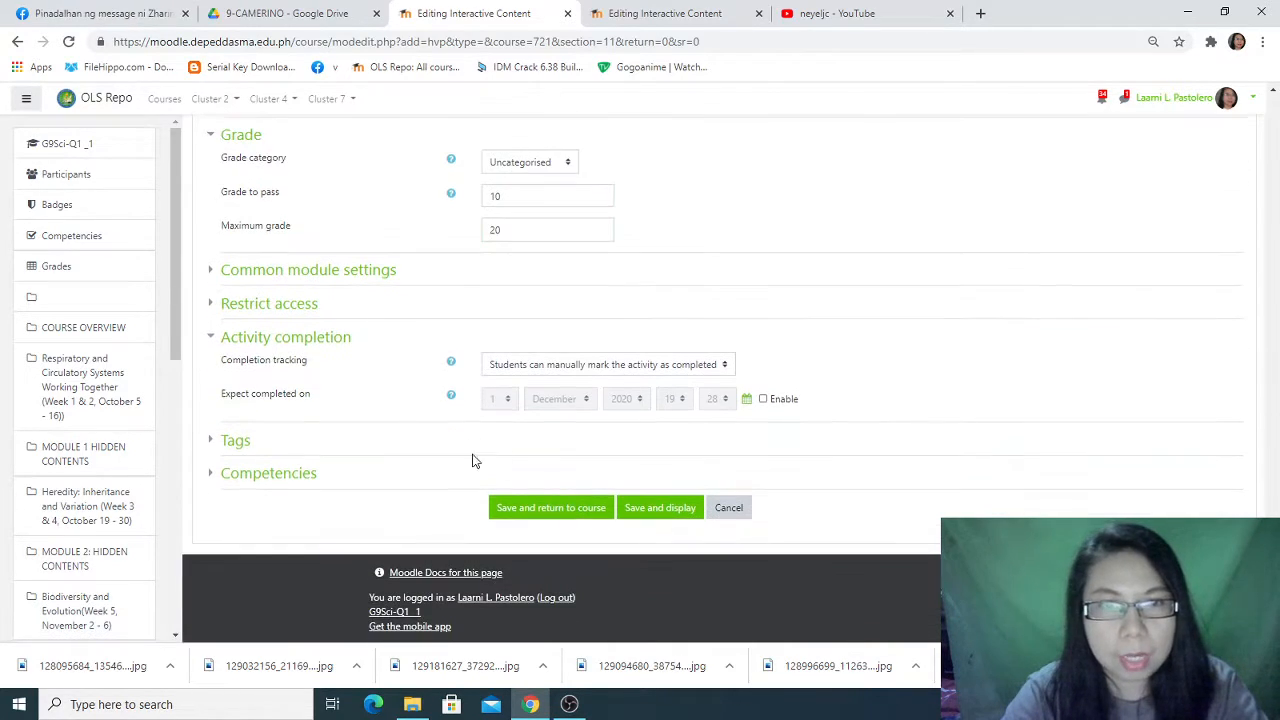
click(697, 366)
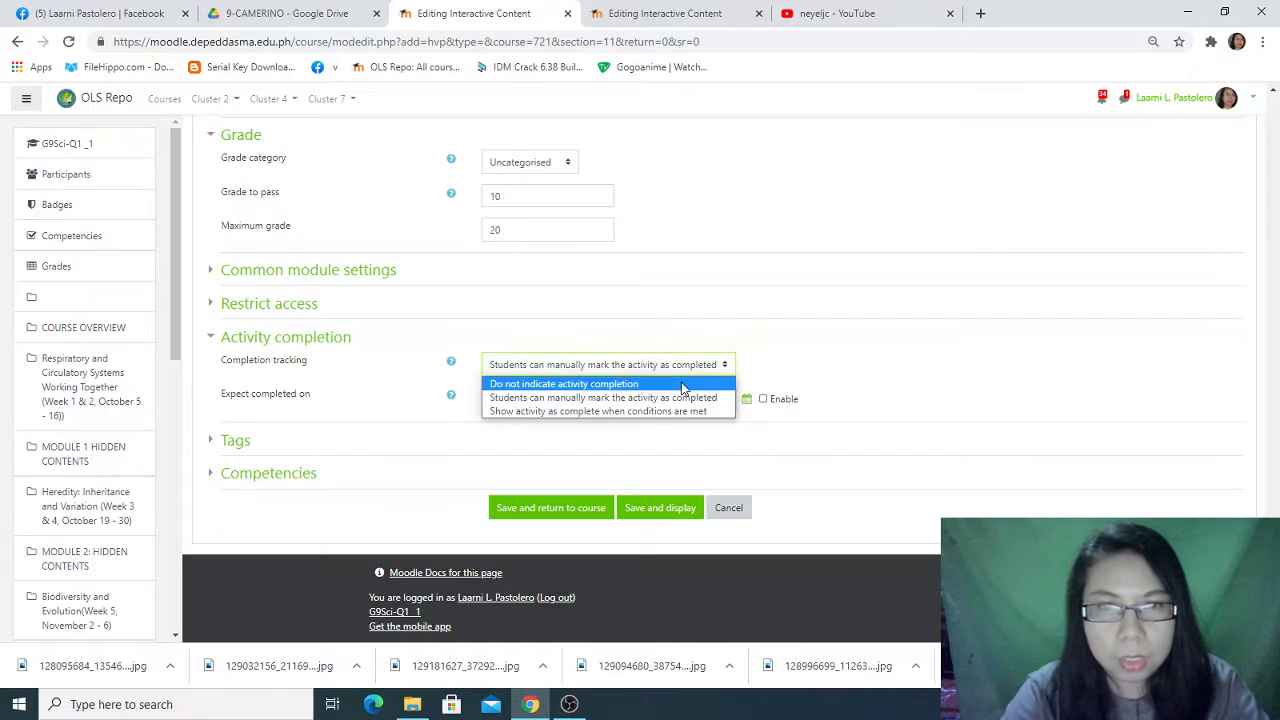
click(604, 412)
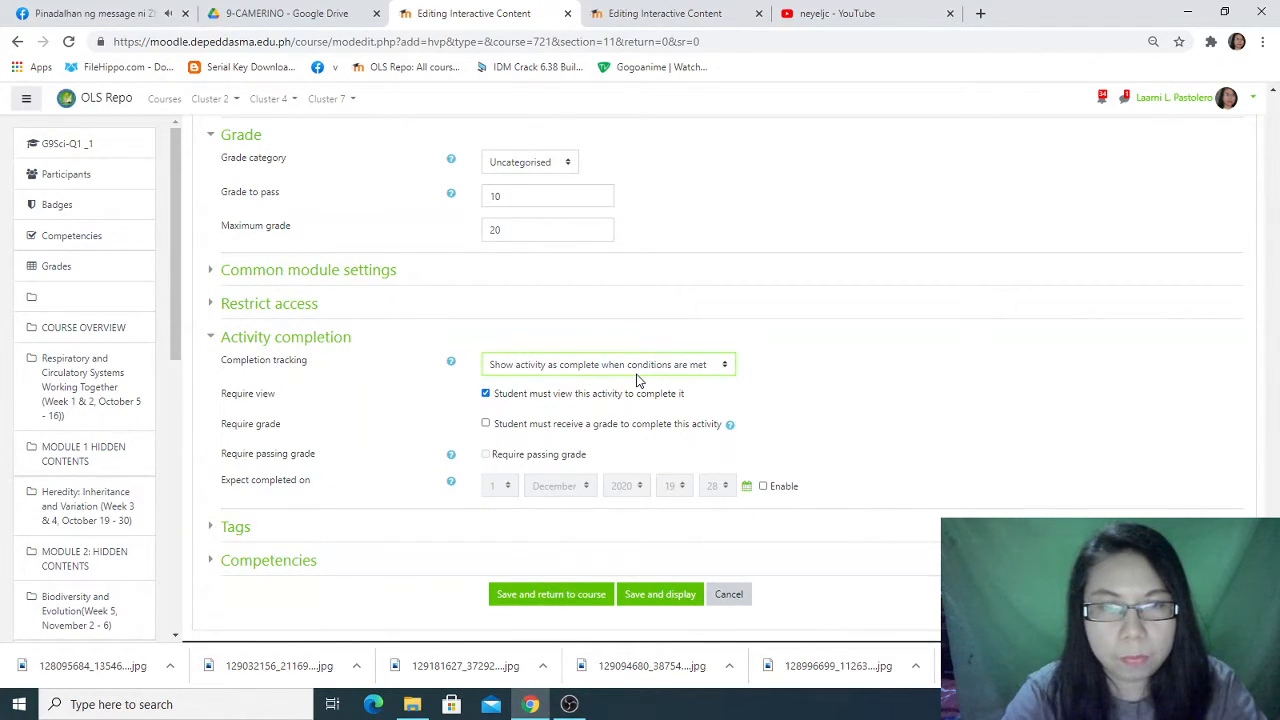
click(646, 370)
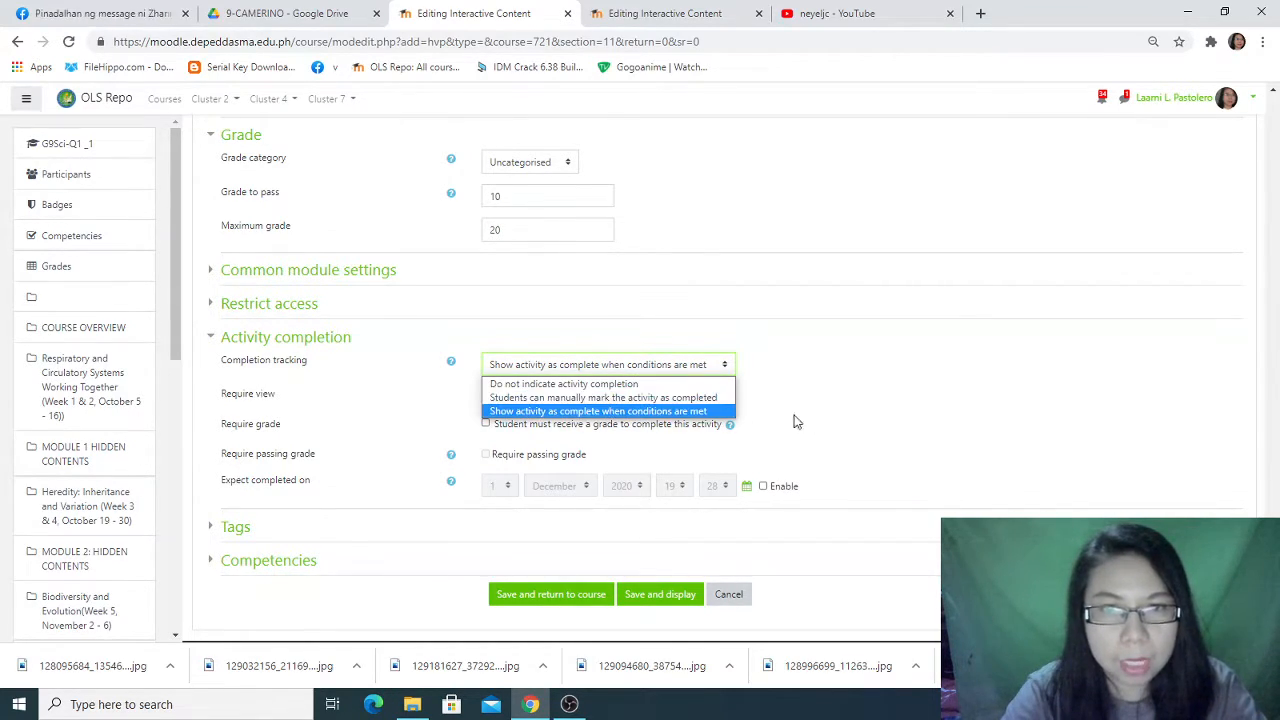
click(897, 425)
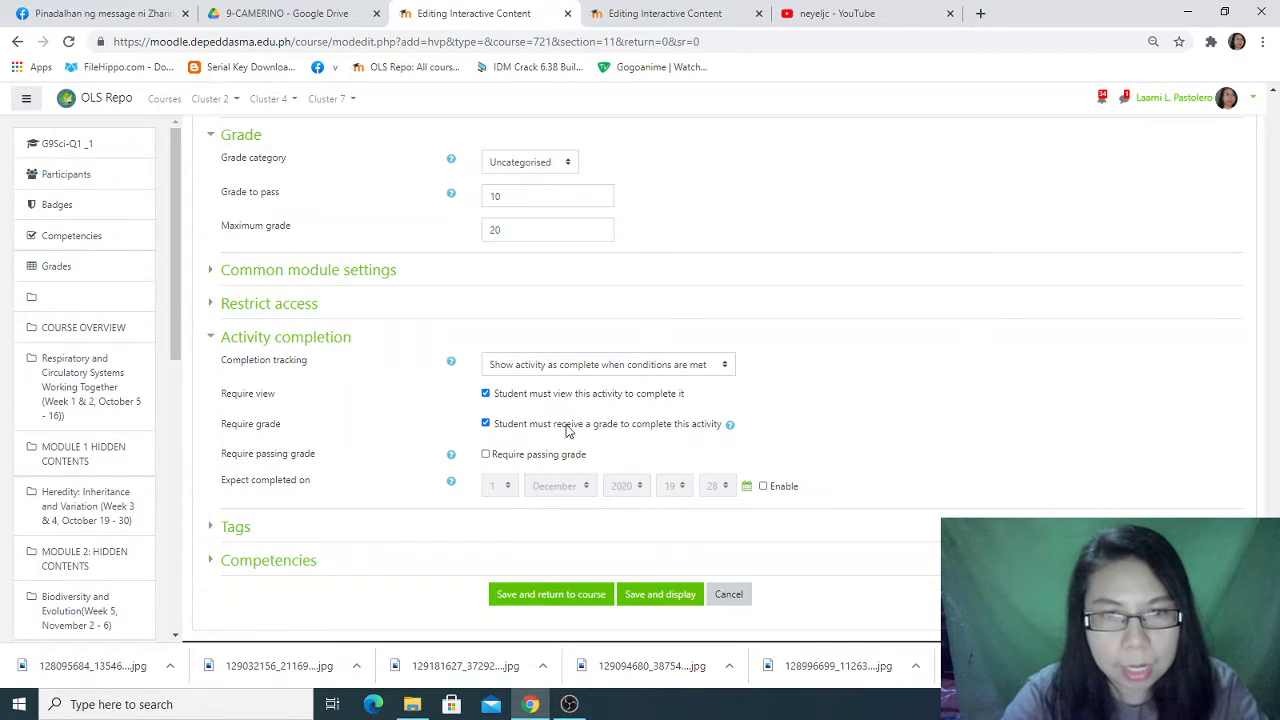
Save the Summative Test activity and display it, bringing its question area into view.
scroll(600, 438, down, 1)
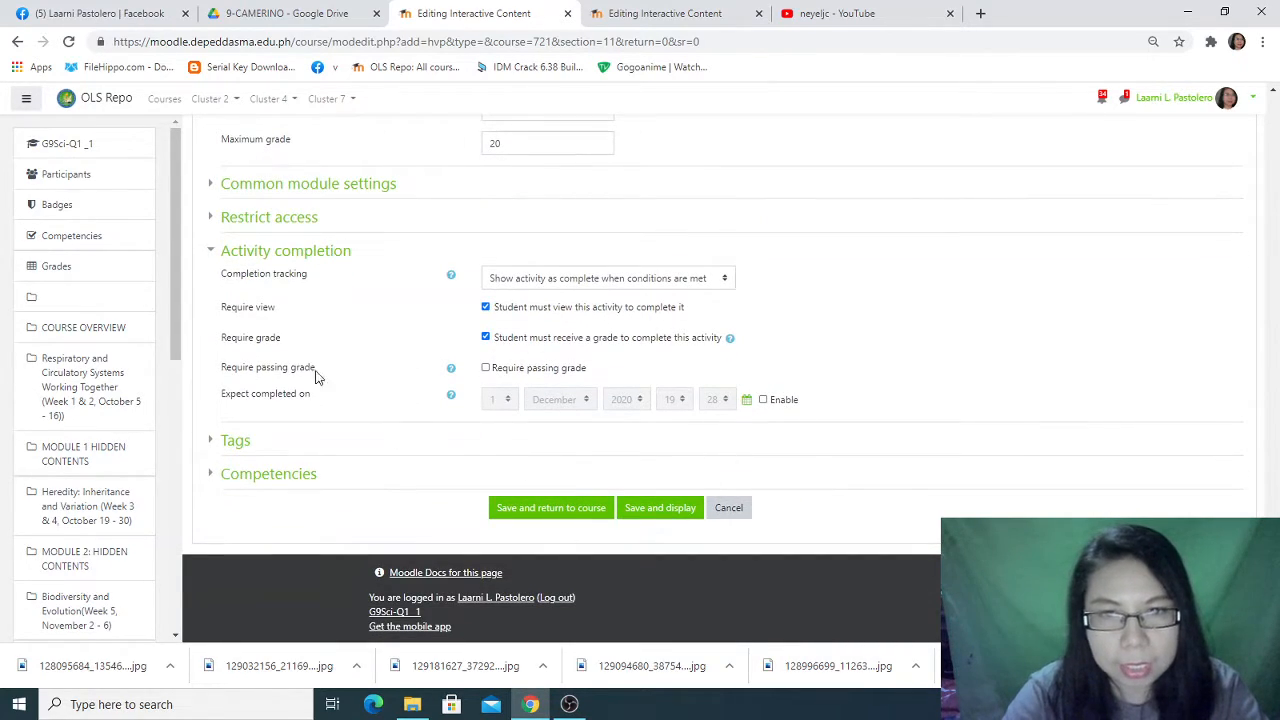
click(663, 518)
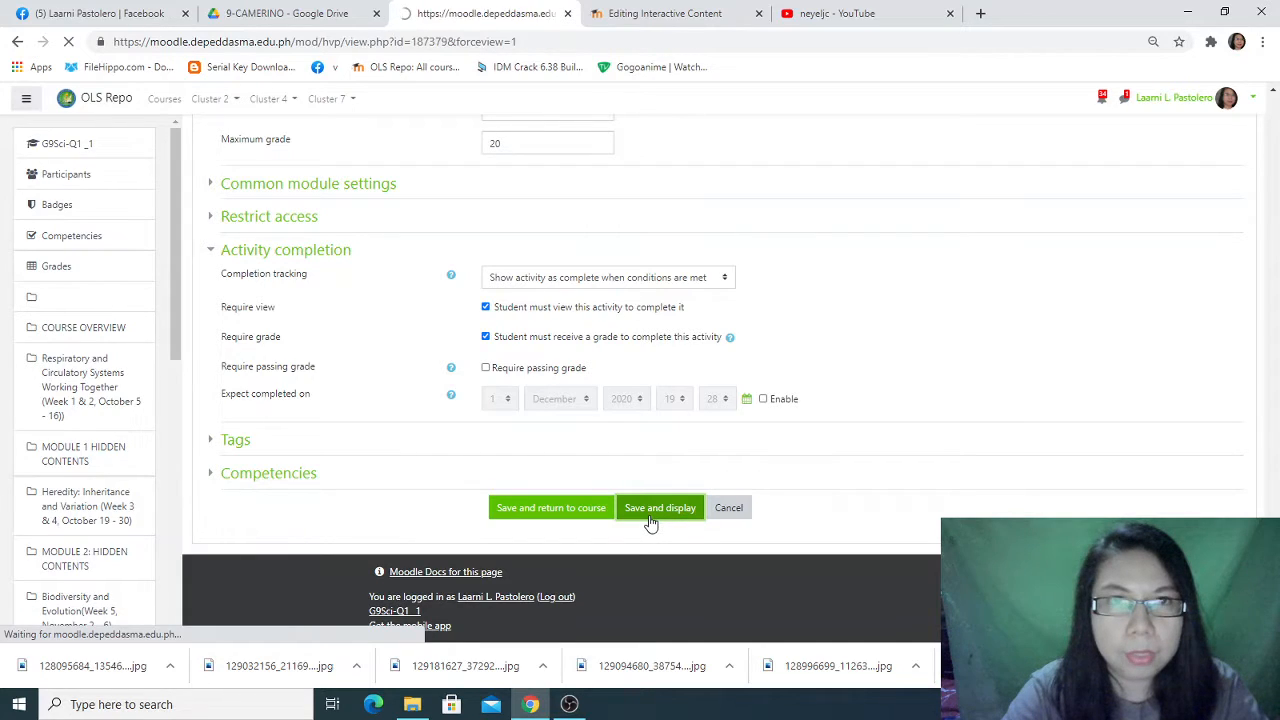
scroll(703, 418, down, 2)
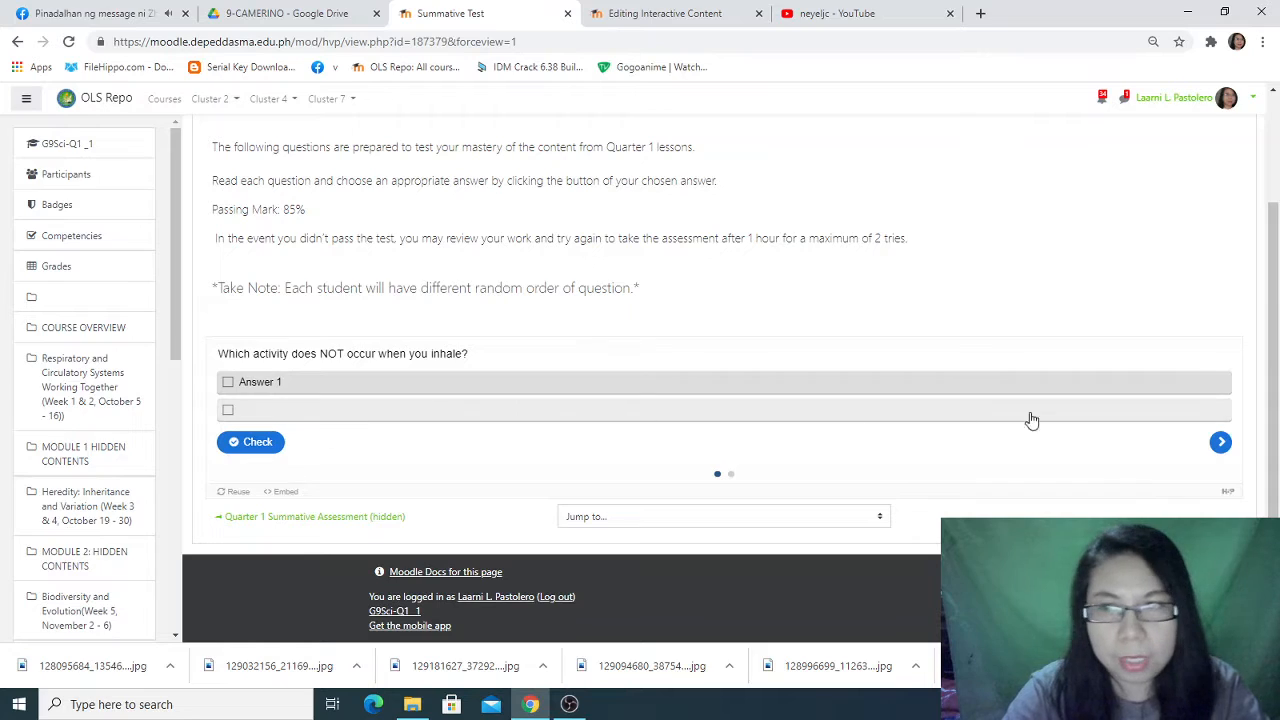
Preview the saved question set by moving back and forth between its two questions, ending on the lungs gas-exchange question.
click(1219, 442)
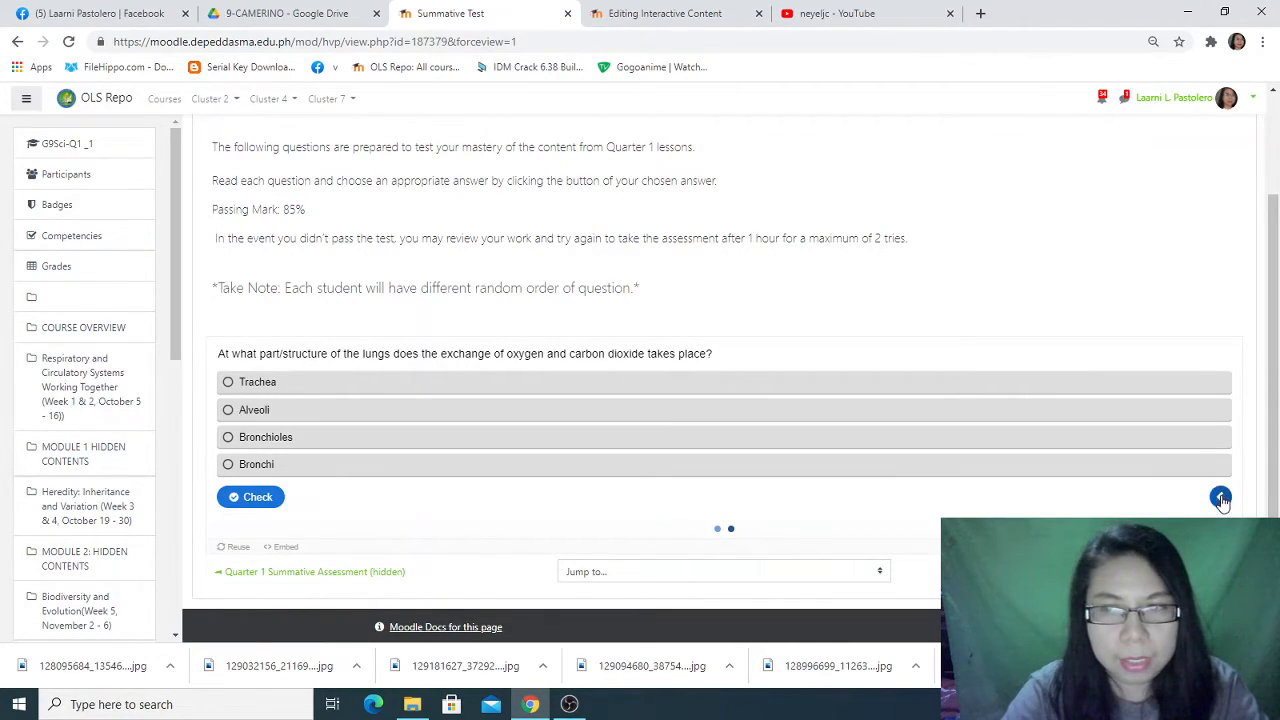
click(1220, 496)
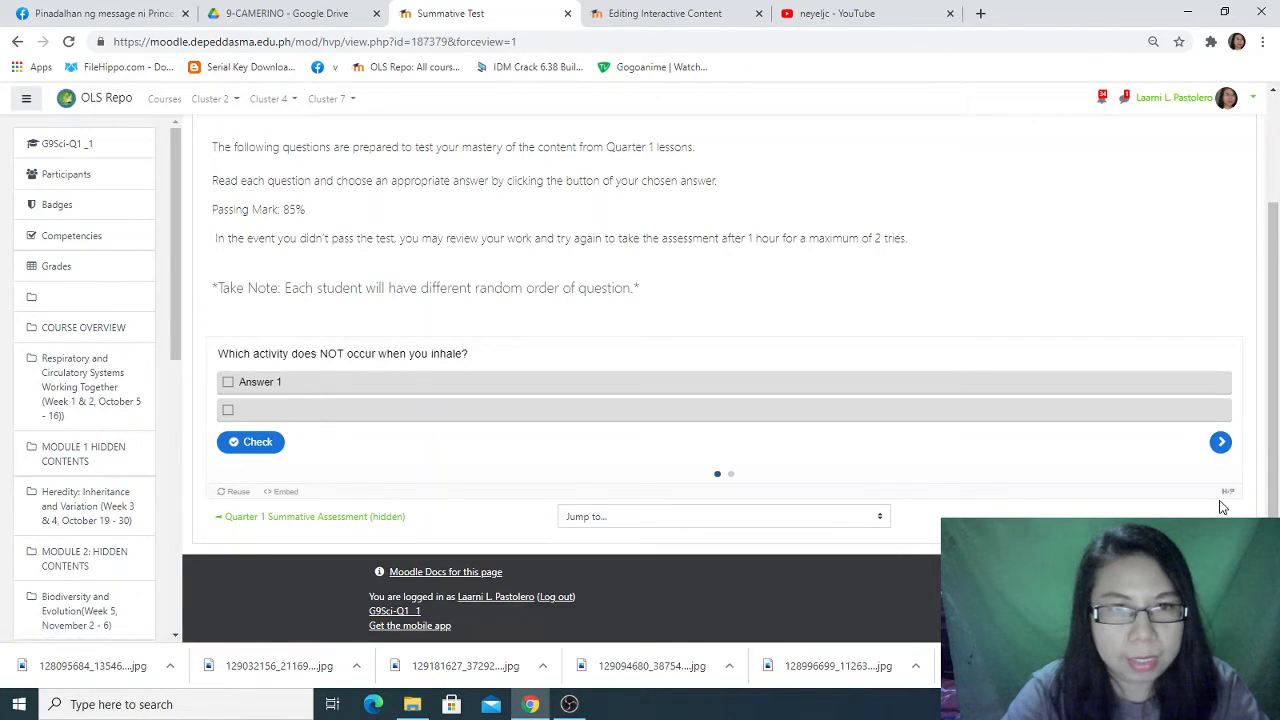
click(1220, 442)
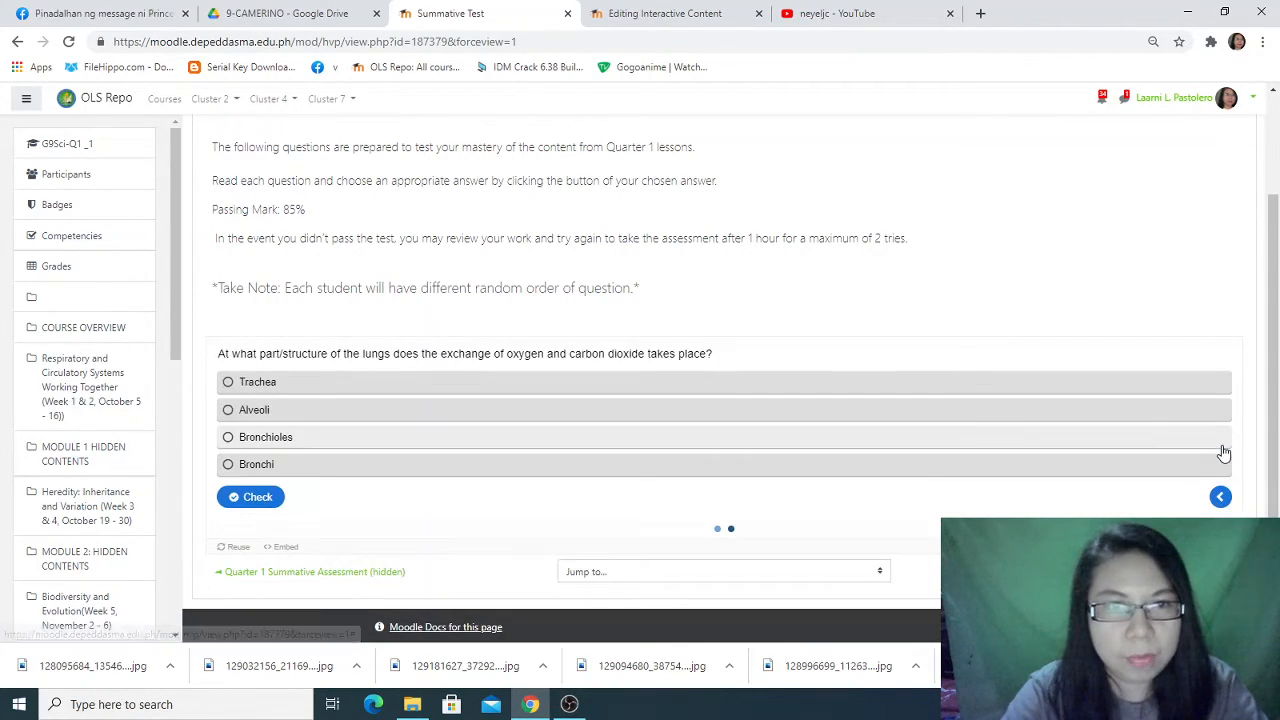
click(1220, 496)
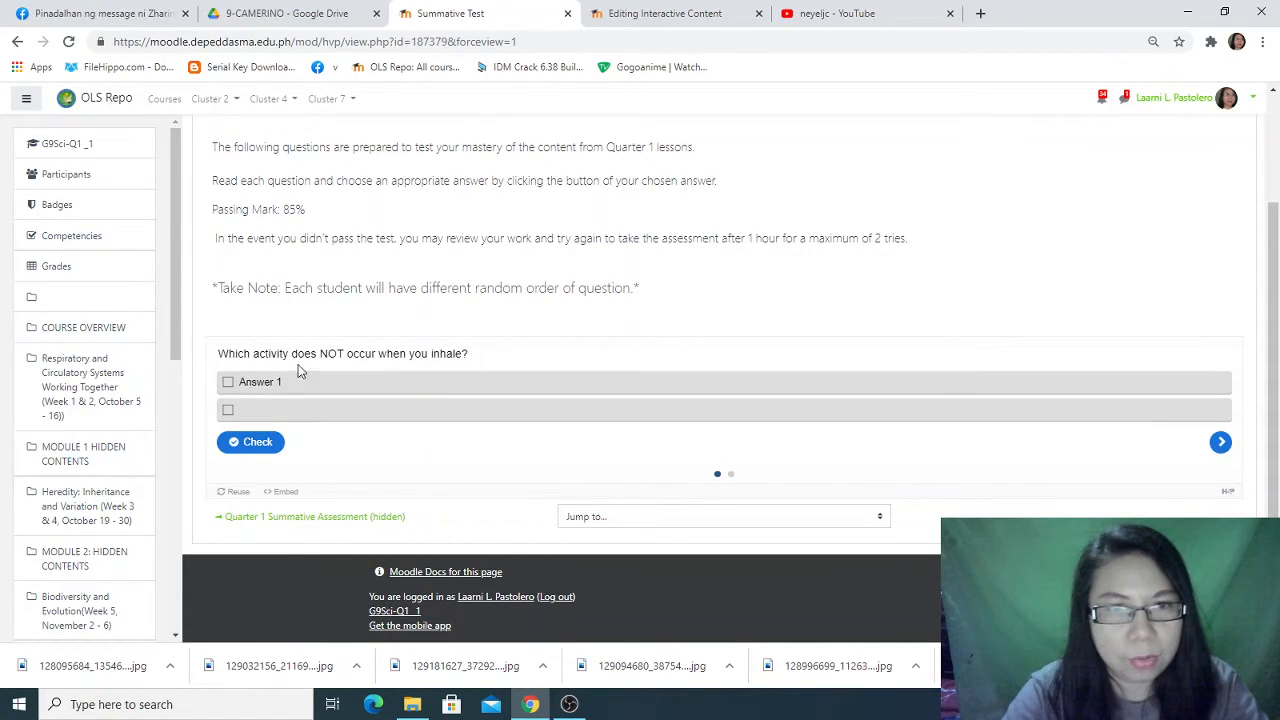
click(1218, 443)
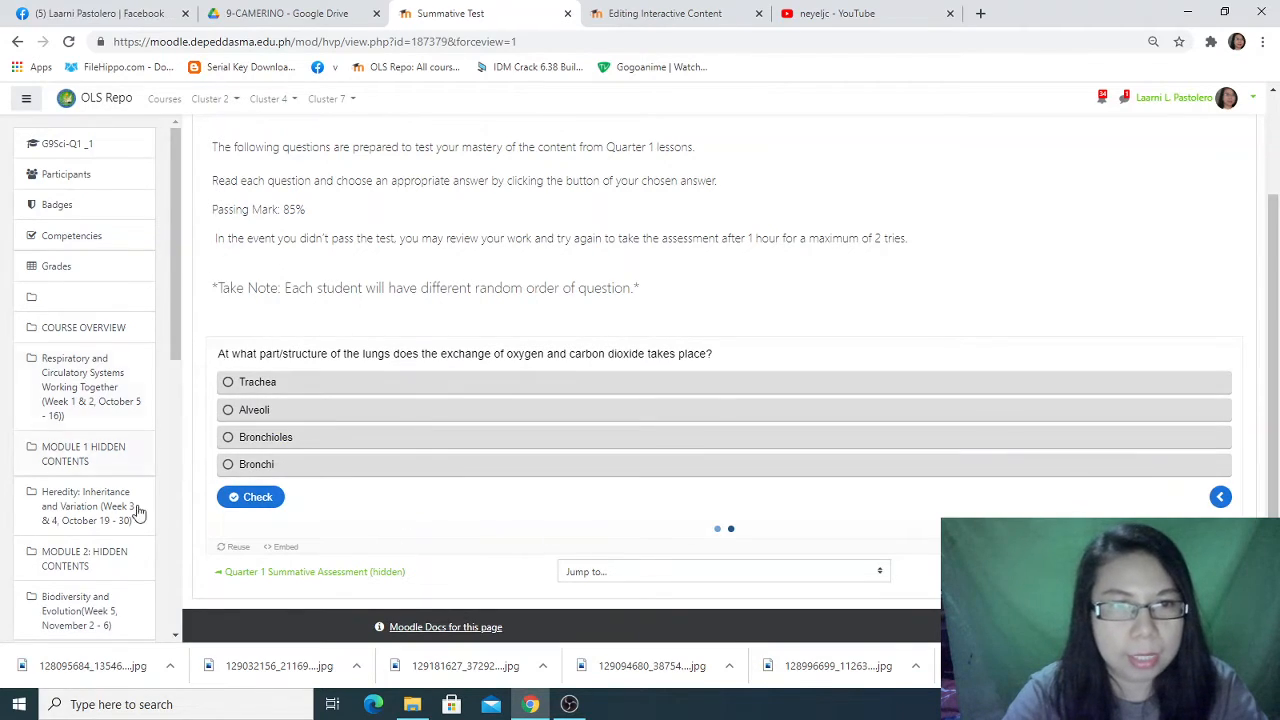
Answer the lungs gas-exchange question with Alveoli, check the answer, and finish the test to view the result.
click(228, 411)
click(263, 499)
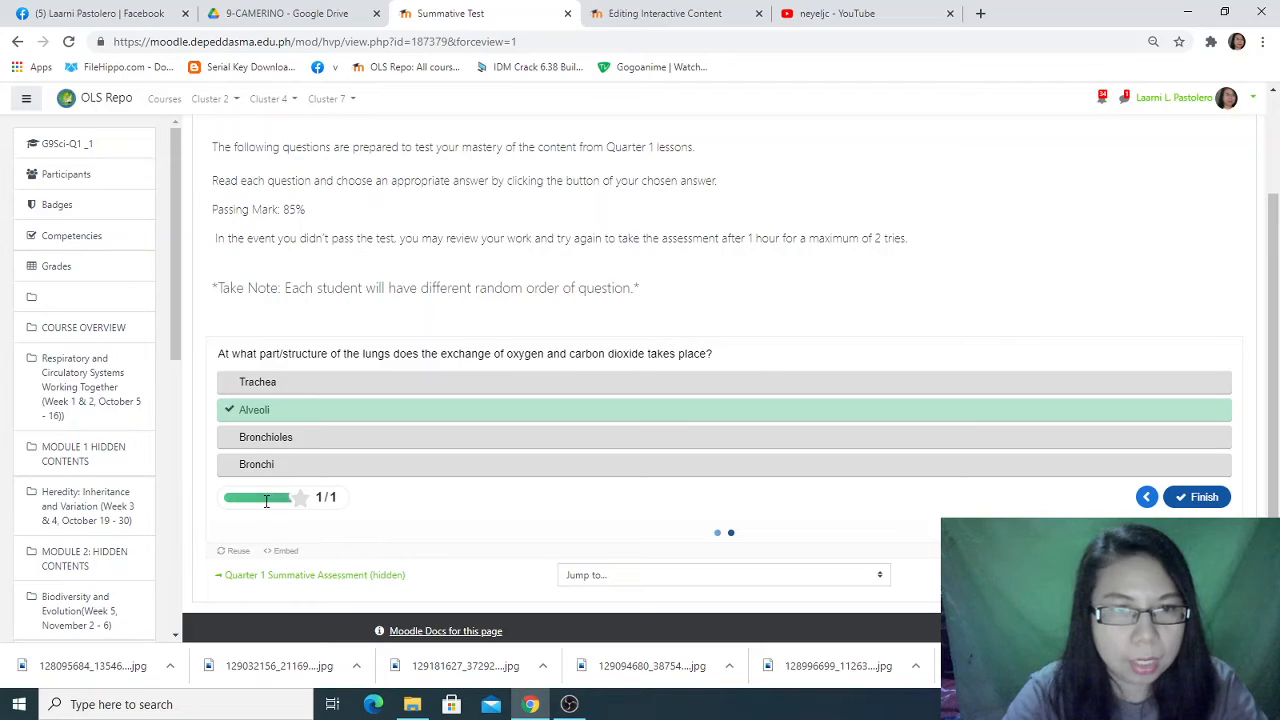
click(1200, 495)
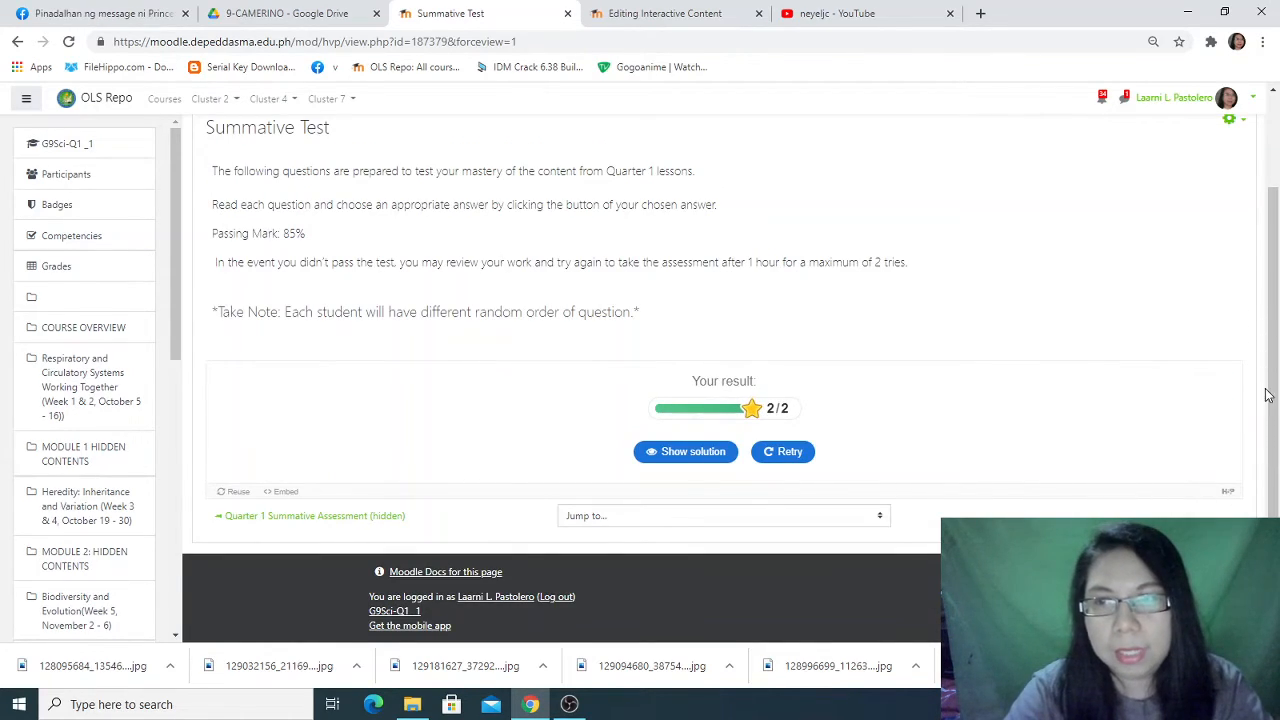
scroll(1262, 245, up, 2)
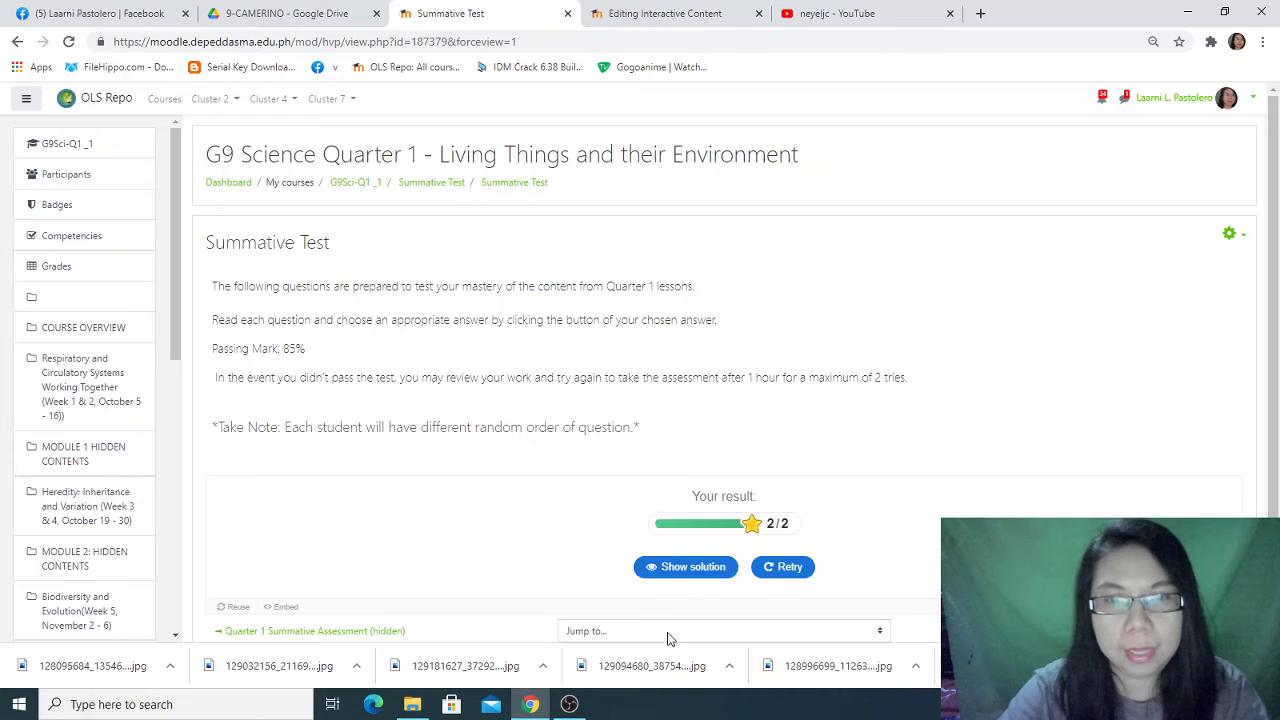
click(569, 704)
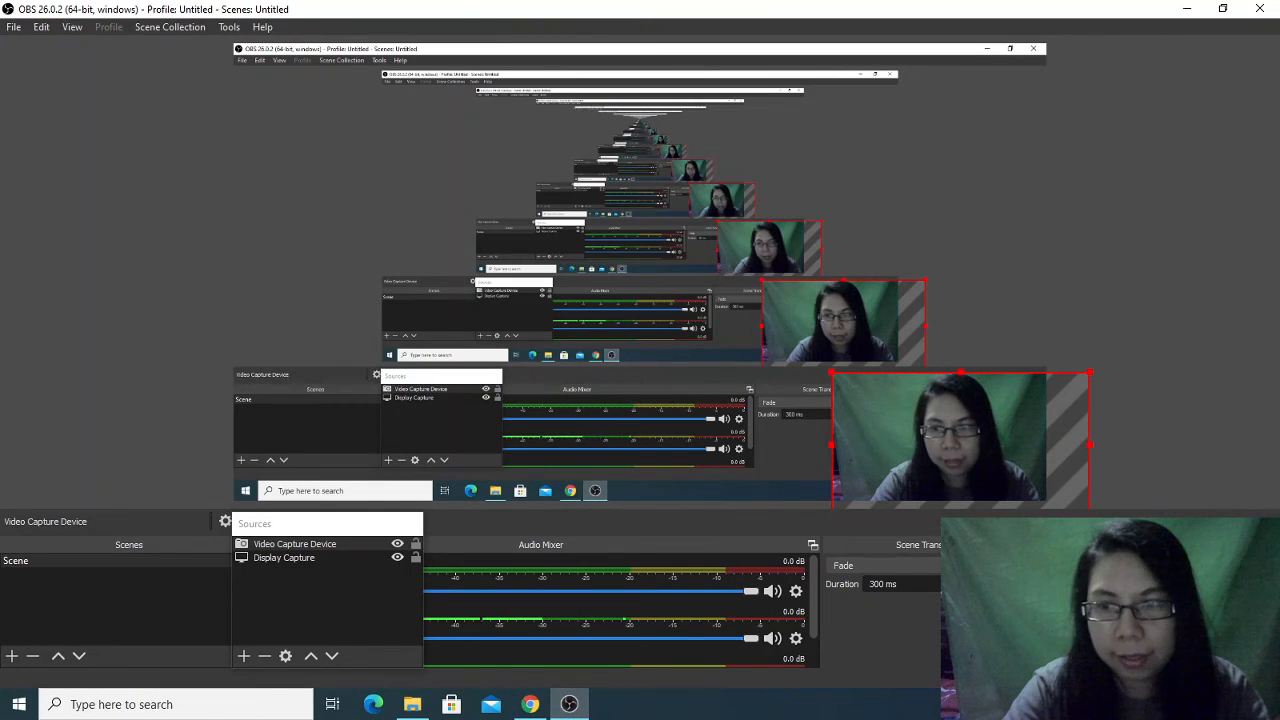